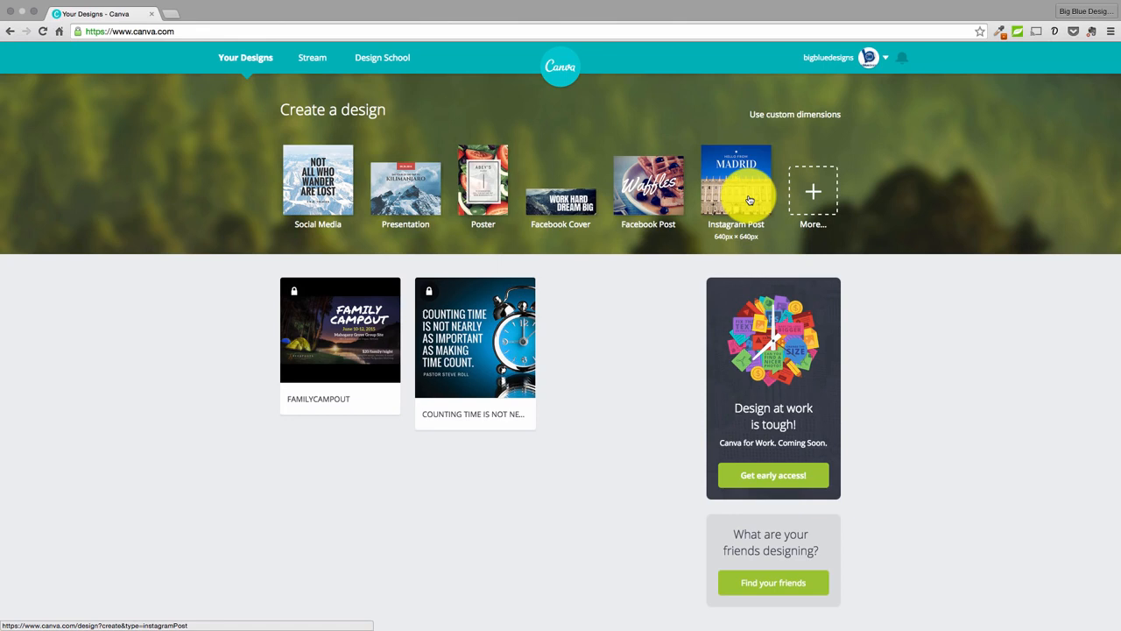
- Examine the full range of preset design types, from social media posts and documents to events and ads
{"action": "left_click", "coordinate": [807, 194]}
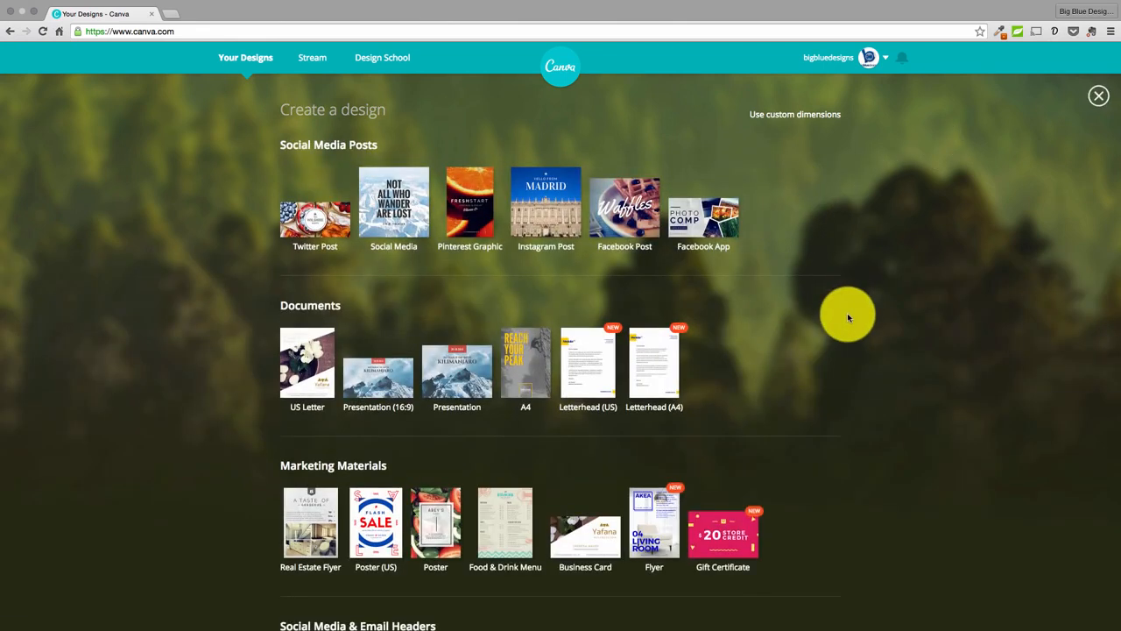
{"action": "scroll", "coordinate": [847, 317], "scroll_direction": "down", "scroll_amount": 3}
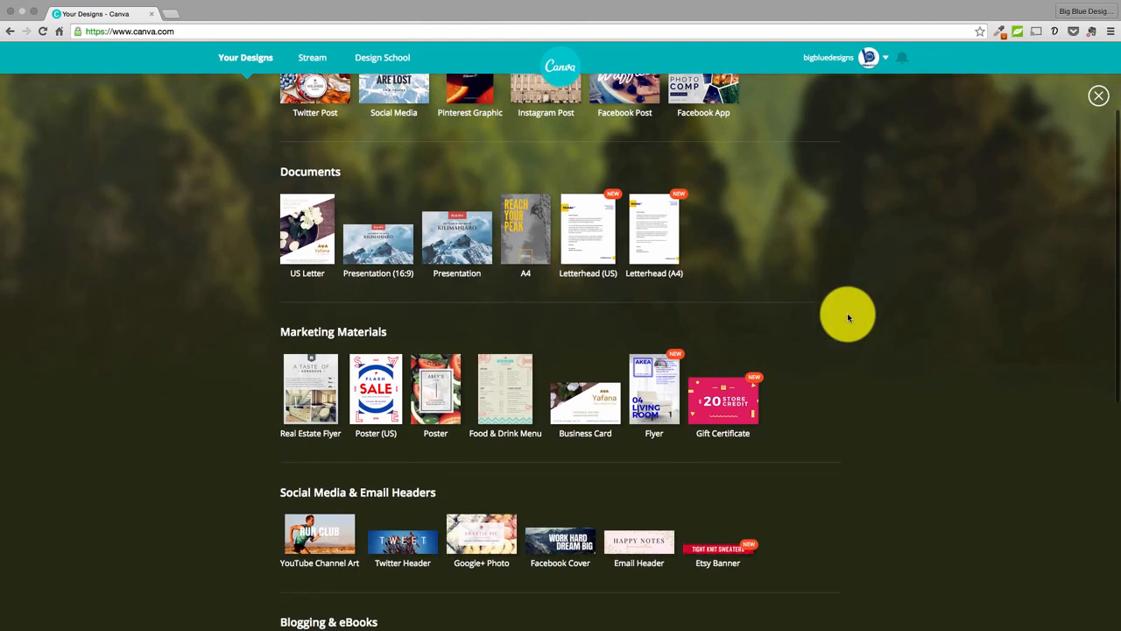
{"action": "scroll", "coordinate": [846, 317], "scroll_direction": "down", "scroll_amount": 2}
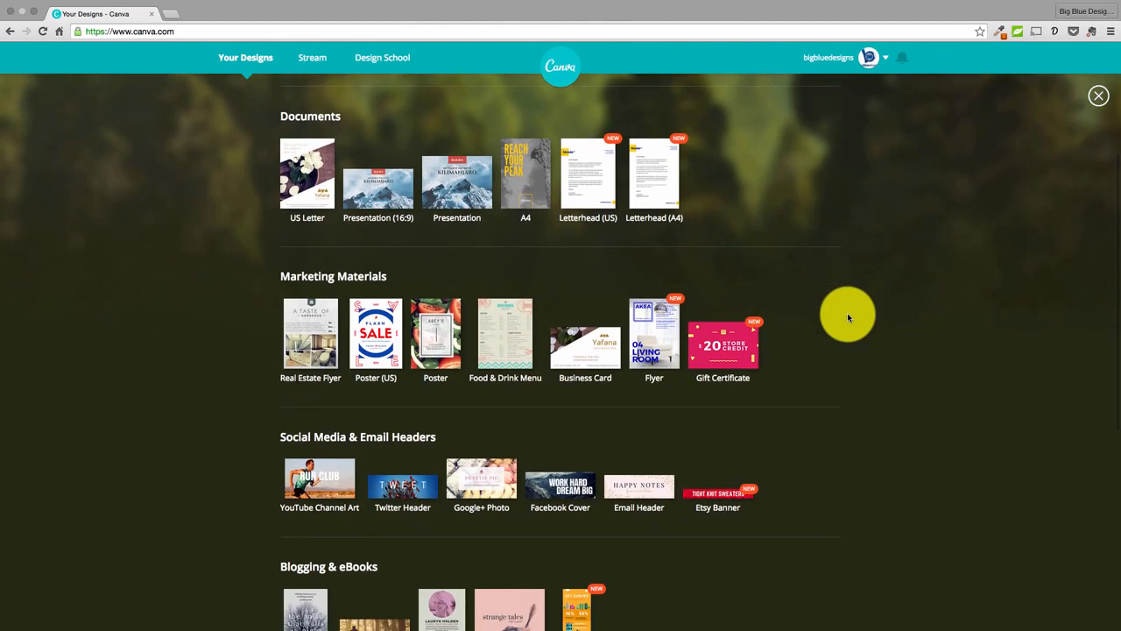
{"action": "scroll", "coordinate": [847, 317], "scroll_direction": "down", "scroll_amount": 3}
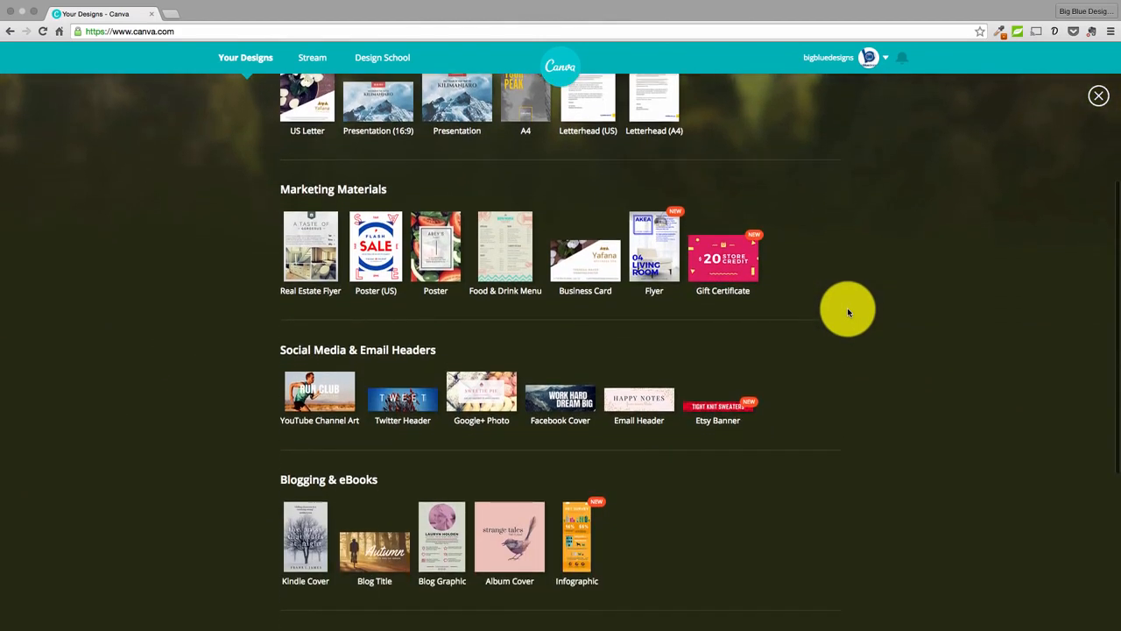
{"action": "scroll", "coordinate": [846, 312], "scroll_direction": "down", "scroll_amount": 4}
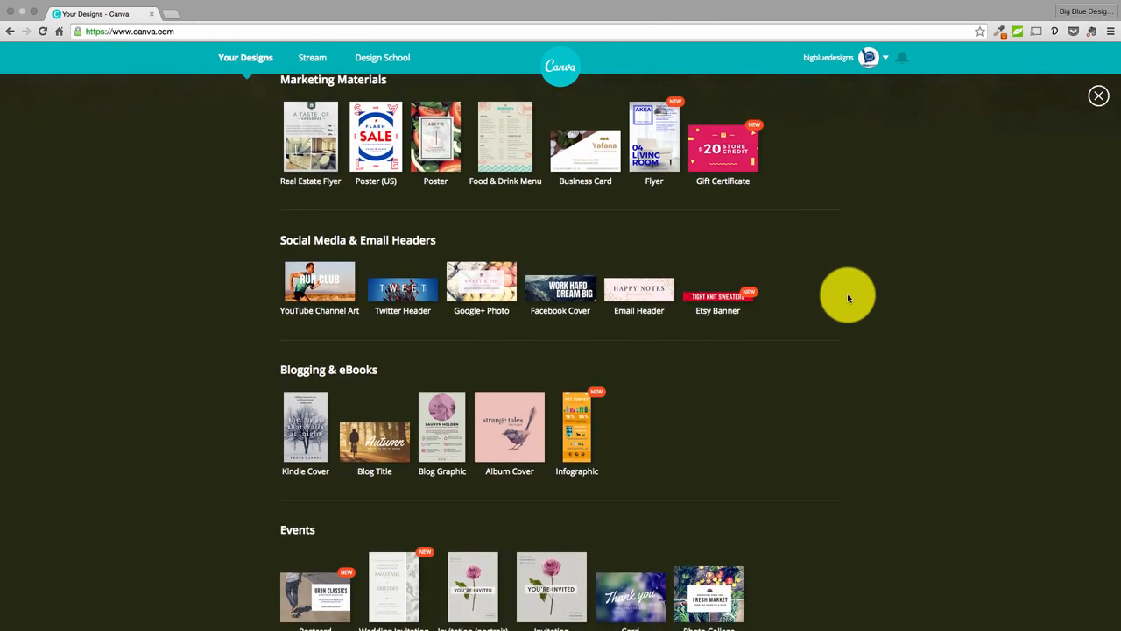
{"action": "scroll", "coordinate": [847, 296], "scroll_direction": "down", "scroll_amount": 7}
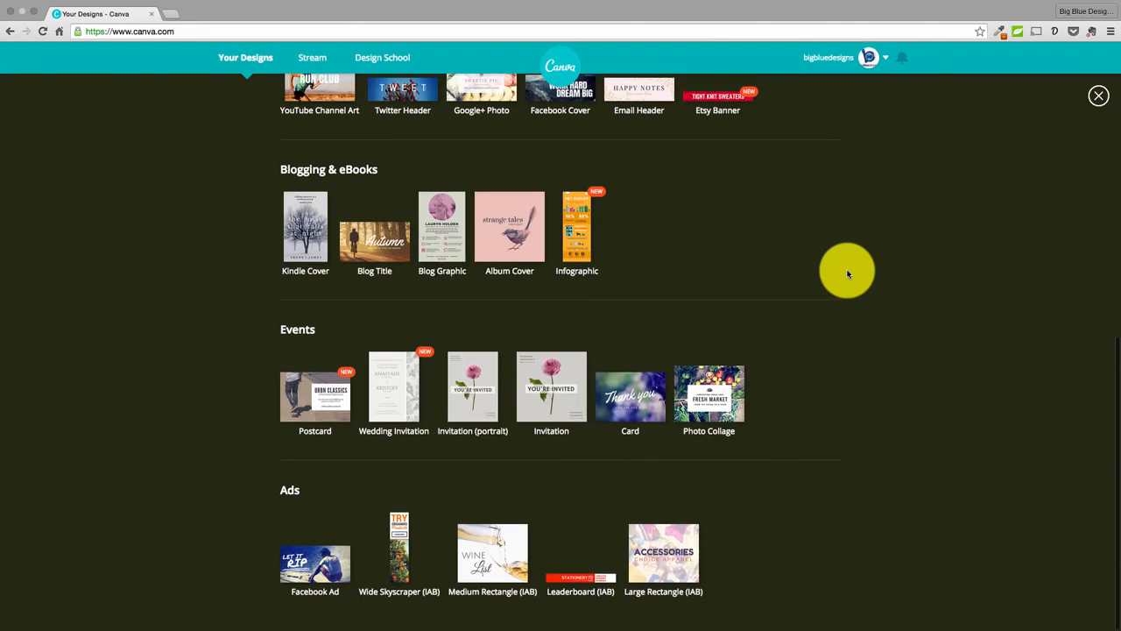
{"action": "scroll", "coordinate": [847, 274], "scroll_direction": "up", "scroll_amount": 8}
{"action": "scroll", "coordinate": [847, 274], "scroll_direction": "up", "scroll_amount": 10}
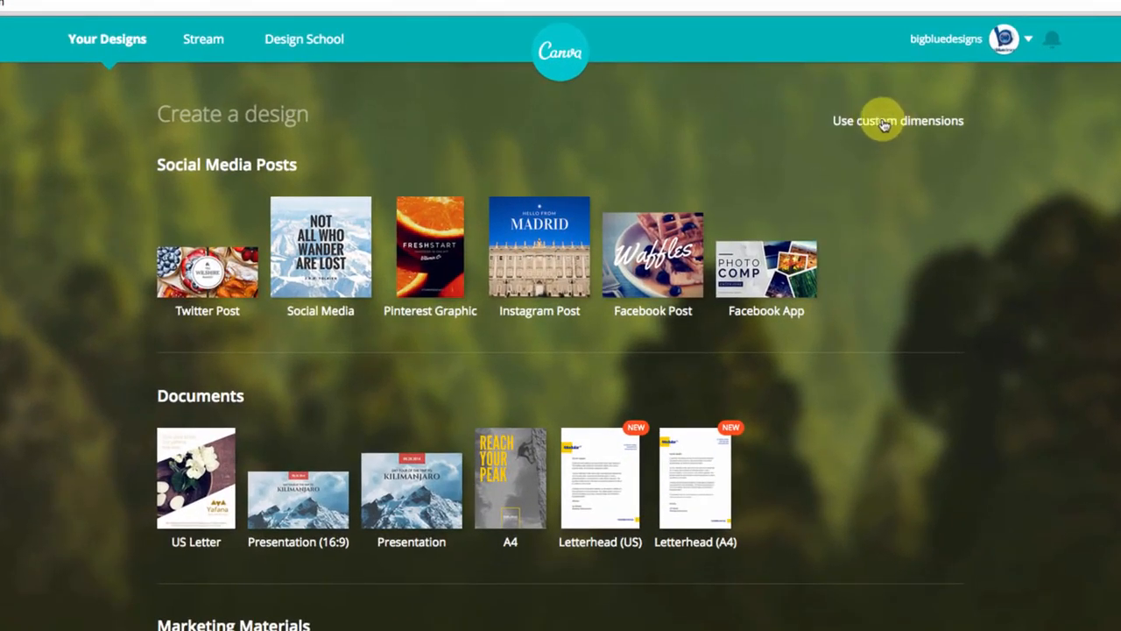
- Create a new design with custom dimensions of 1920 × 1080 px
{"action": "left_click", "coordinate": [884, 125]}
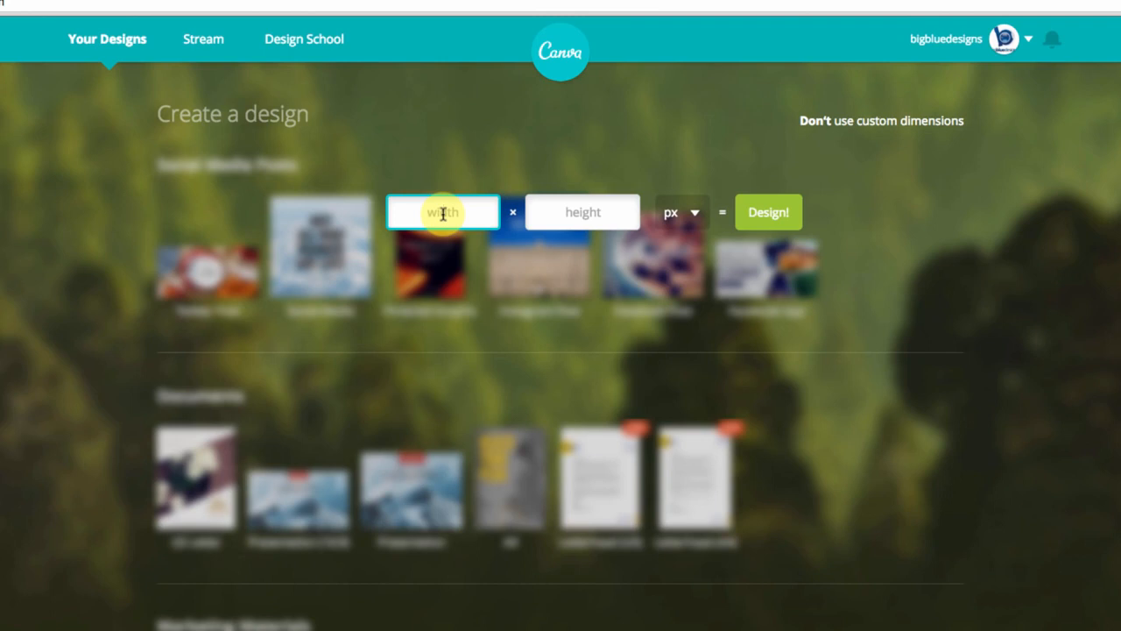
{"action": "type", "text": "1920"}
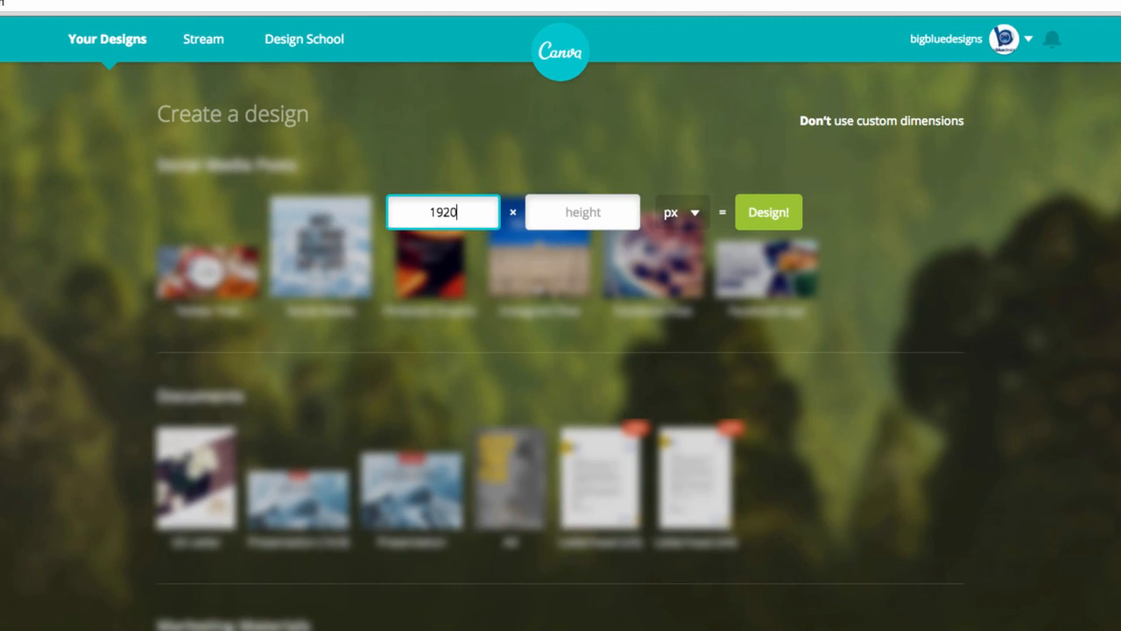
{"action": "key", "text": "Tab"}
{"action": "type", "text": "1080"}
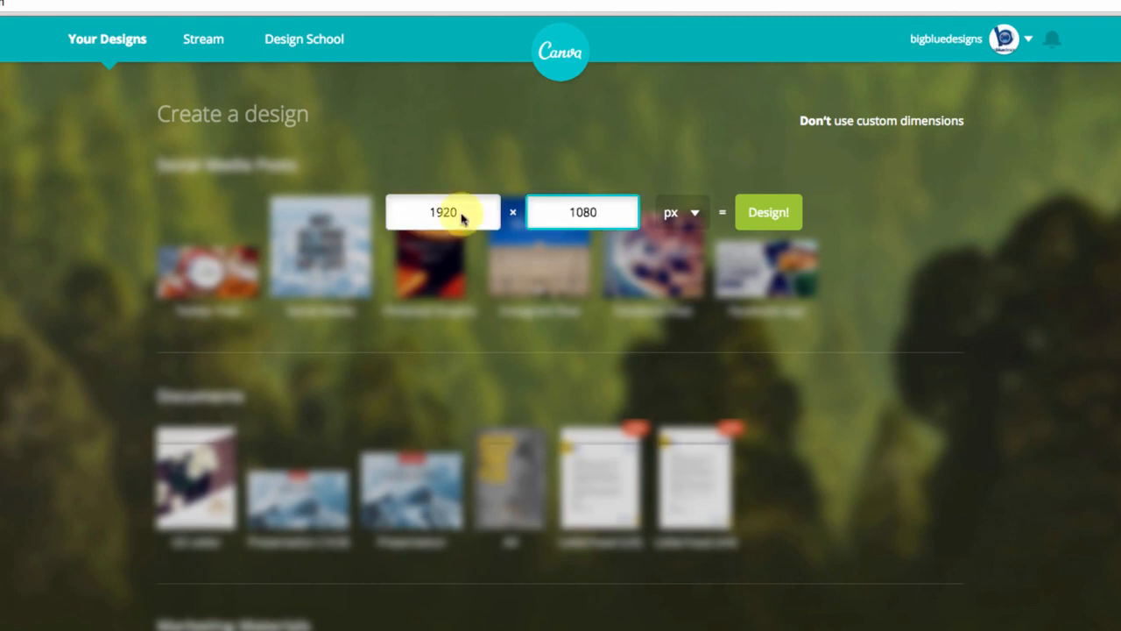
{"action": "left_click", "coordinate": [755, 216]}
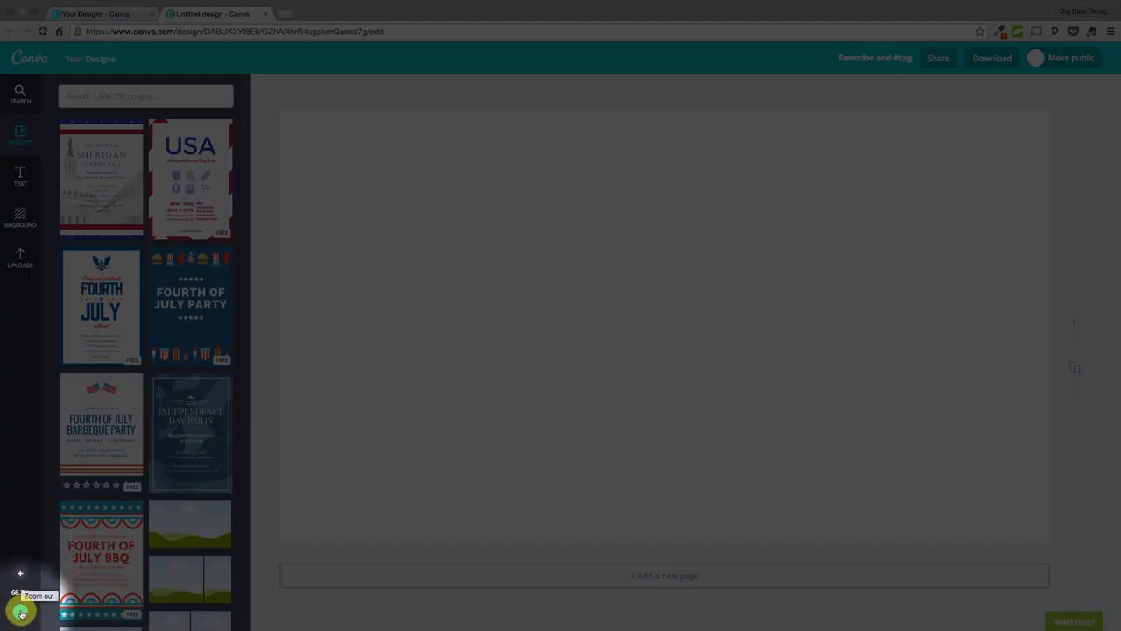
- Search the image library for "camping"
{"action": "left_click", "coordinate": [21, 612]}
{"action": "left_click", "coordinate": [21, 612]}
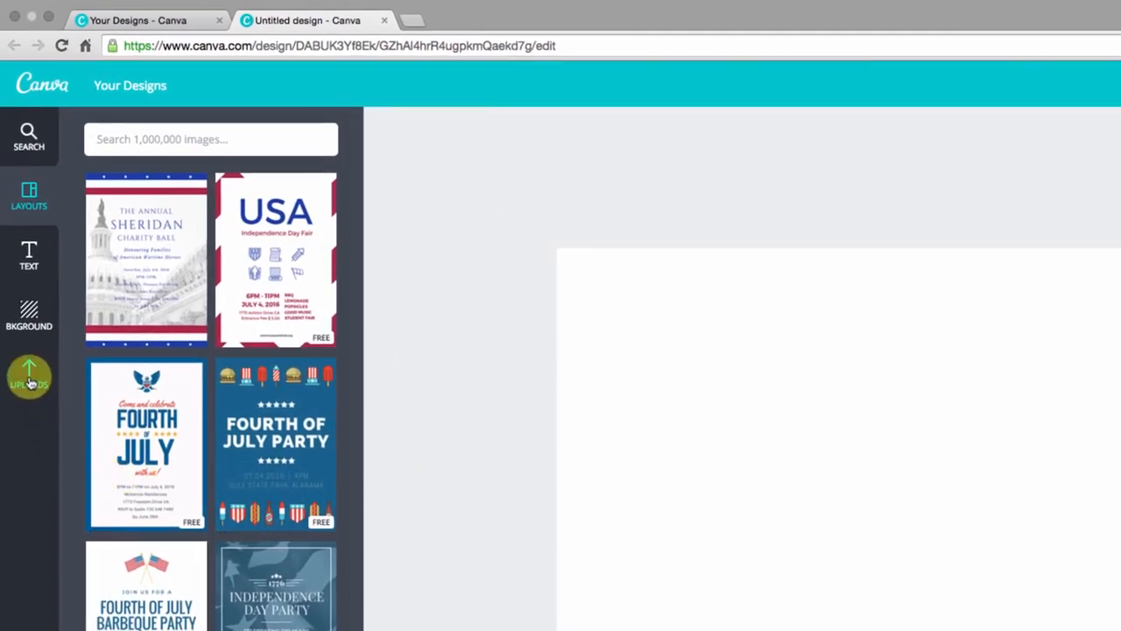
{"action": "left_click", "coordinate": [163, 139]}
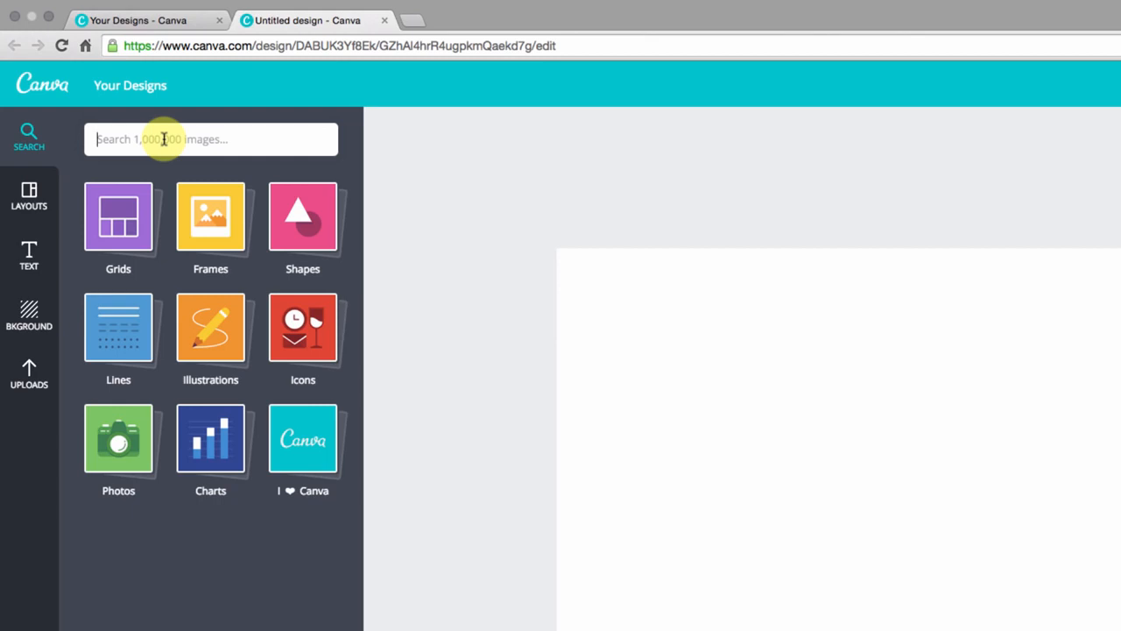
{"action": "type", "text": "camping"}
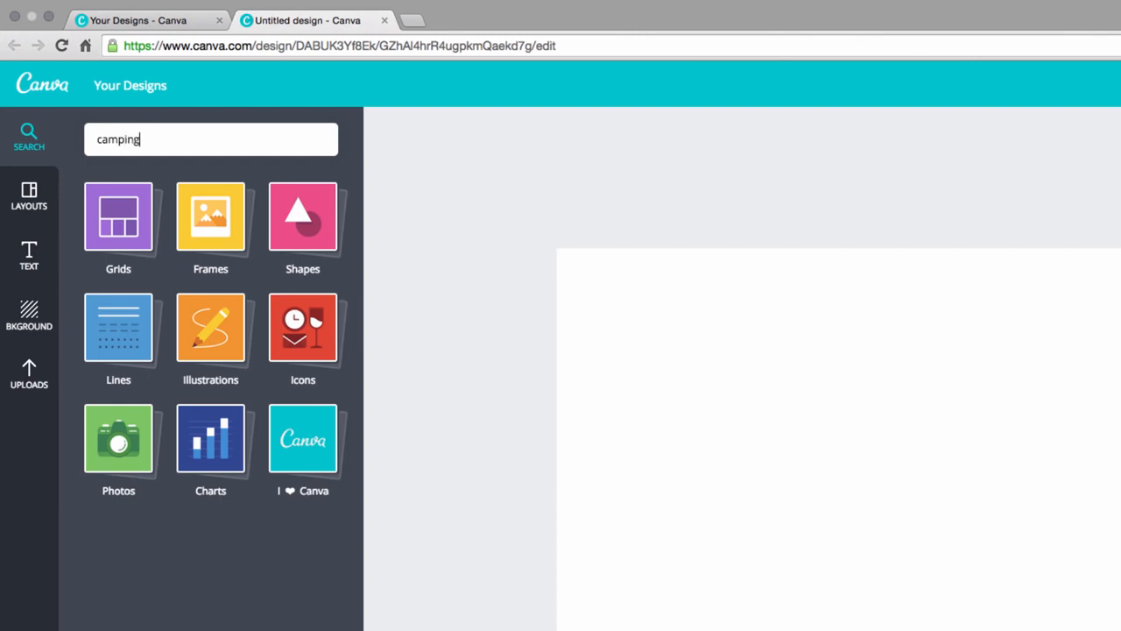
{"action": "key", "text": "Return"}
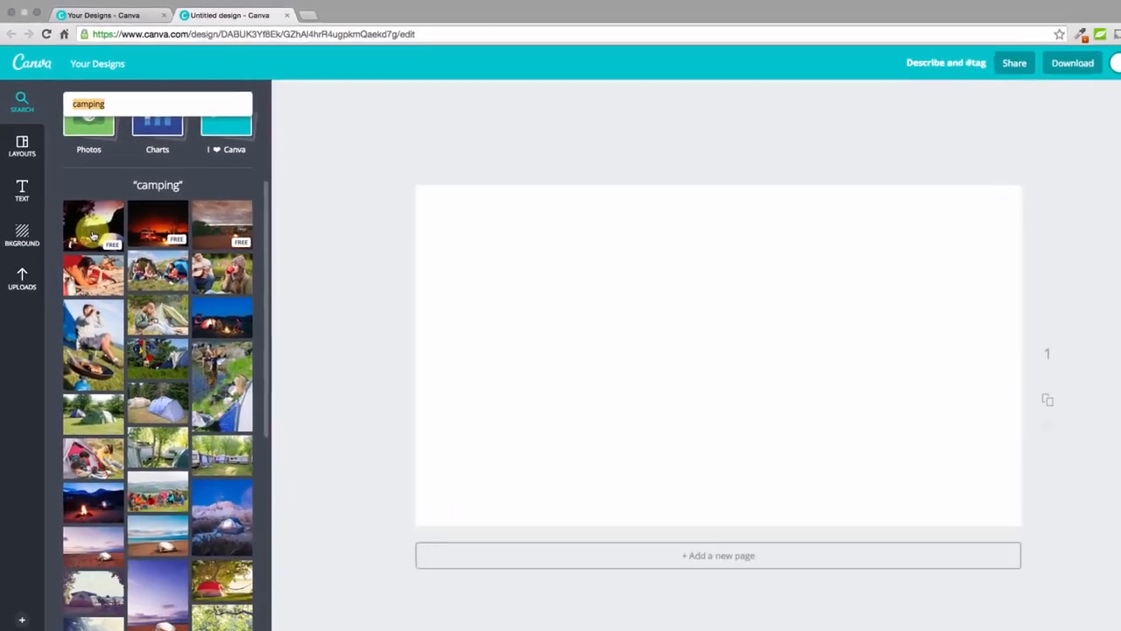
- Try the free campfire photo and the paid red tent photo from the camping results on the page, removing each one again
{"action": "left_click", "coordinate": [86, 210]}
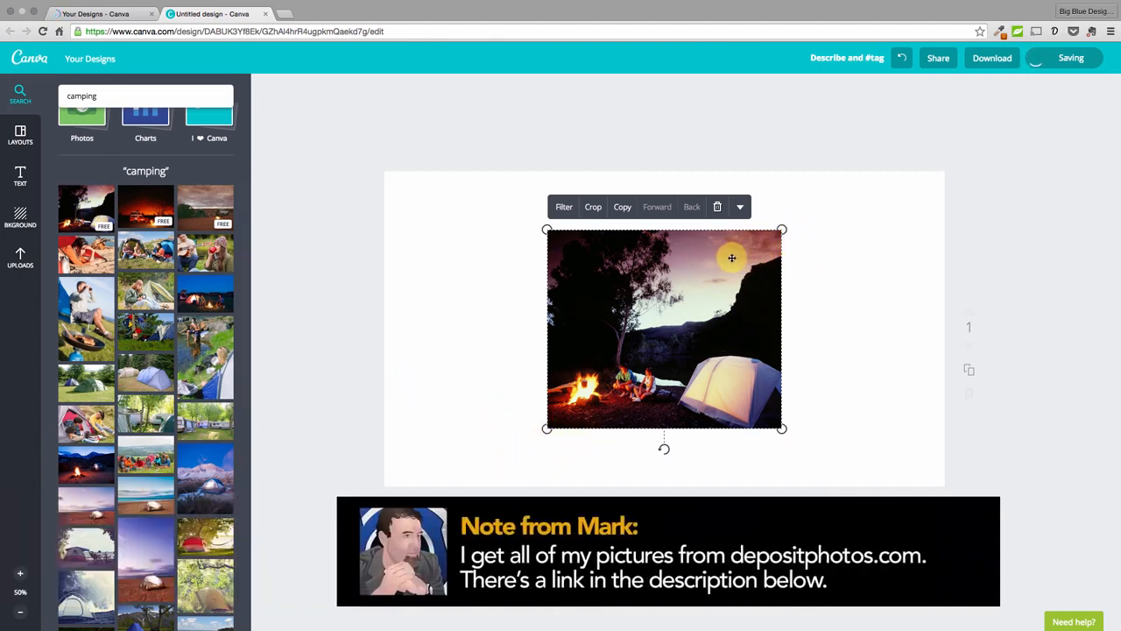
{"action": "key", "text": "Delete"}
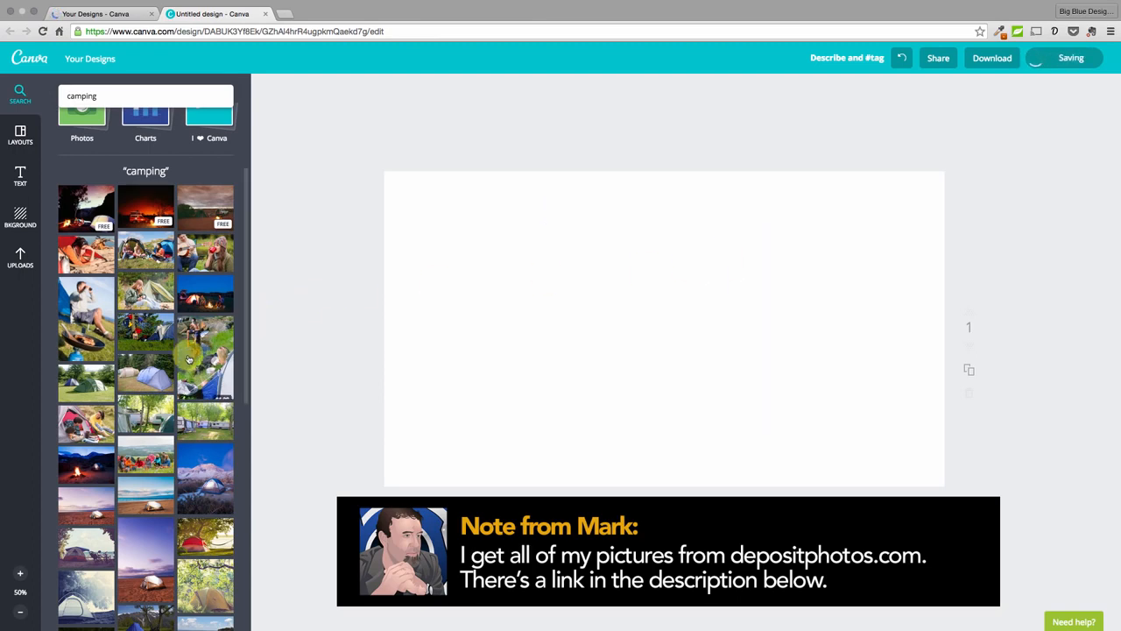
{"action": "scroll", "coordinate": [188, 360], "scroll_direction": "down", "scroll_amount": 2}
{"action": "scroll", "coordinate": [189, 359], "scroll_direction": "down", "scroll_amount": 5}
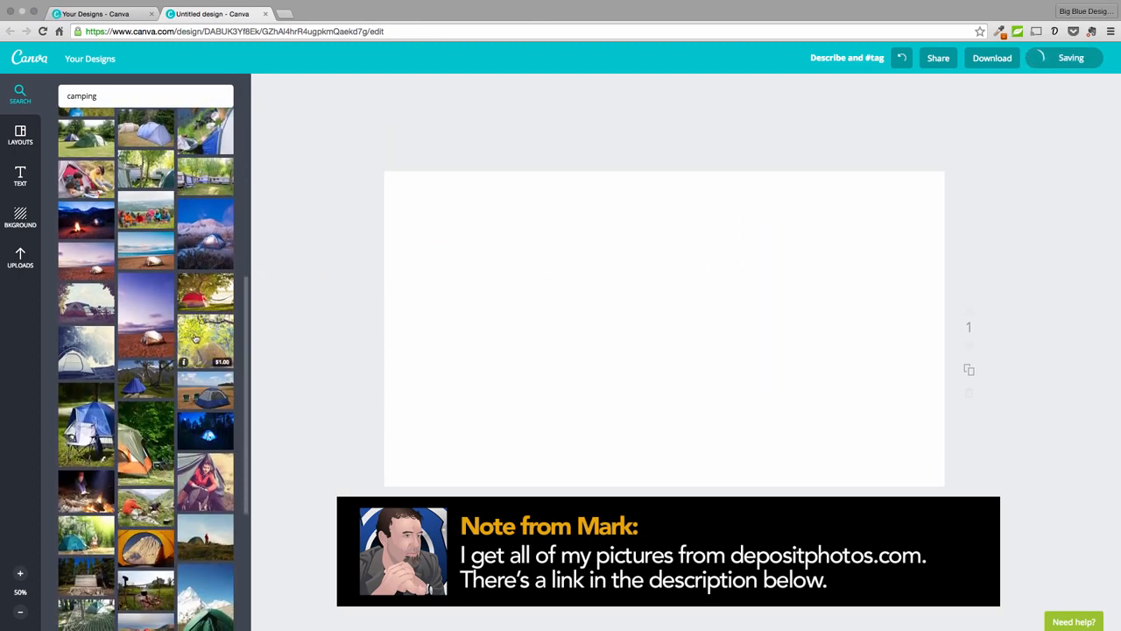
{"action": "left_click", "coordinate": [202, 301]}
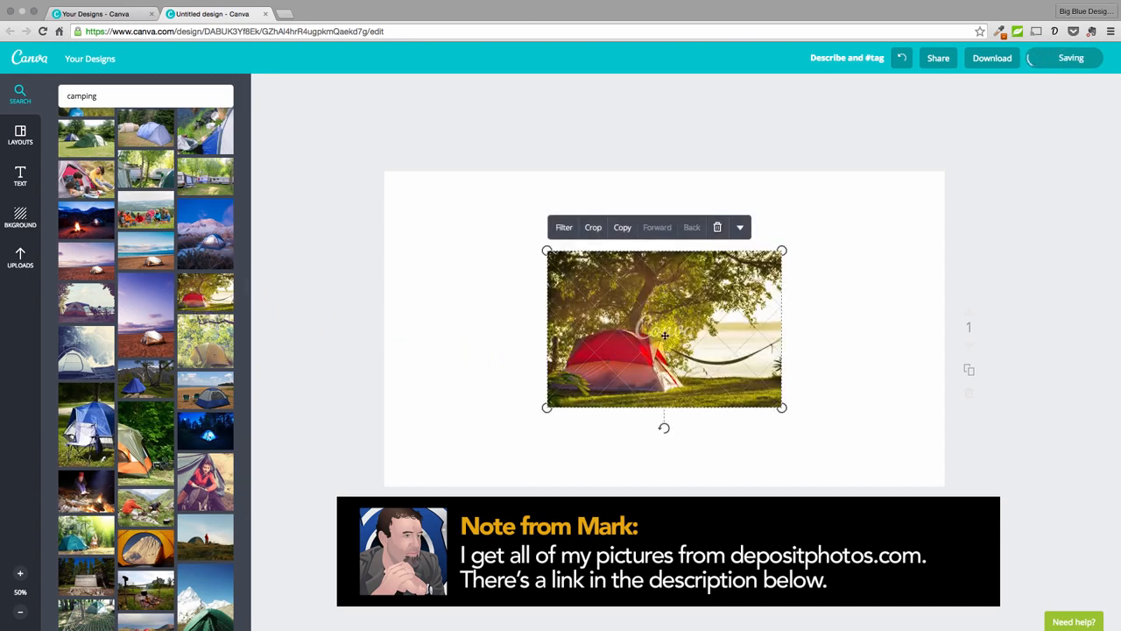
{"action": "left_click", "coordinate": [624, 353]}
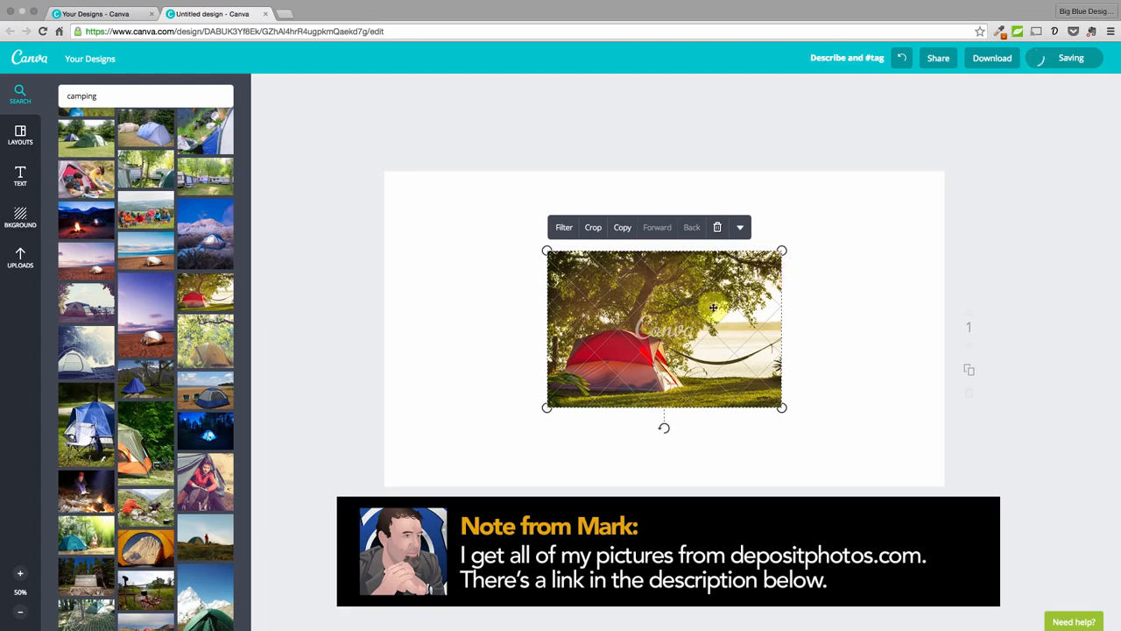
{"action": "left_click", "coordinate": [717, 226]}
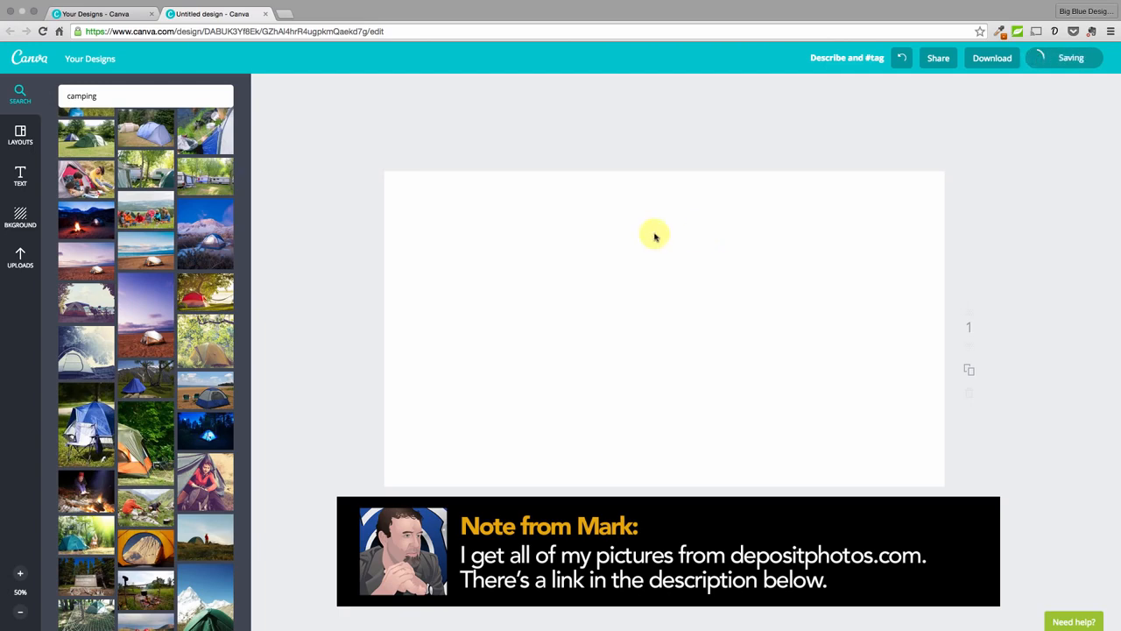
{"action": "scroll", "coordinate": [176, 229], "scroll_direction": "up", "scroll_amount": 10}
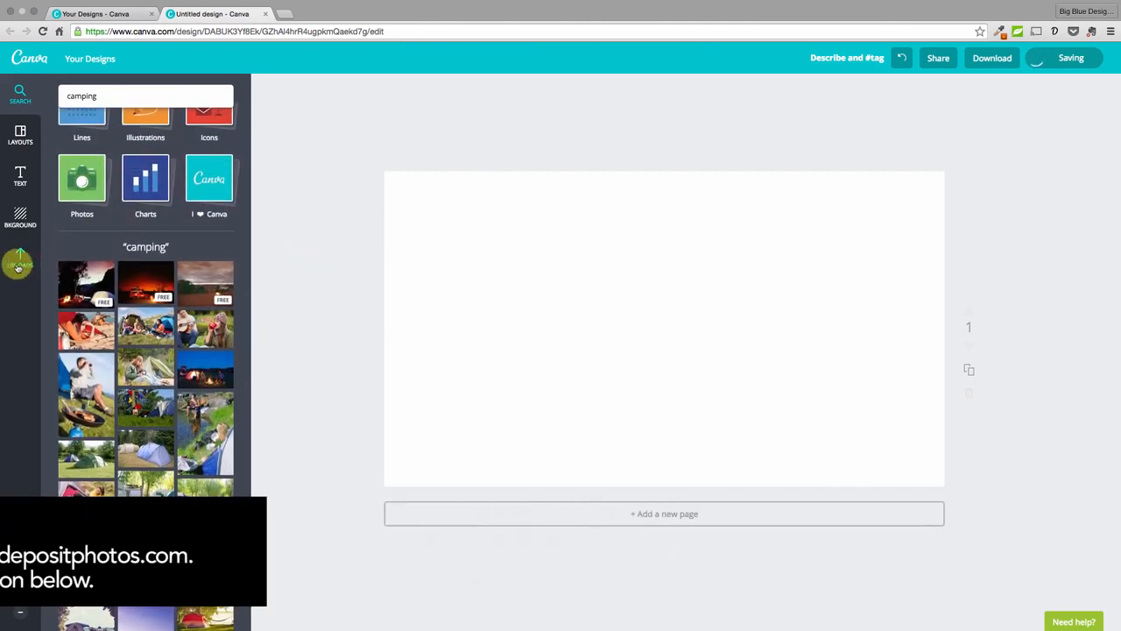
- Place the uploaded night photo of tents by a lake on the page and enlarge it to cover the whole canvas
{"action": "left_click", "coordinate": [18, 260]}
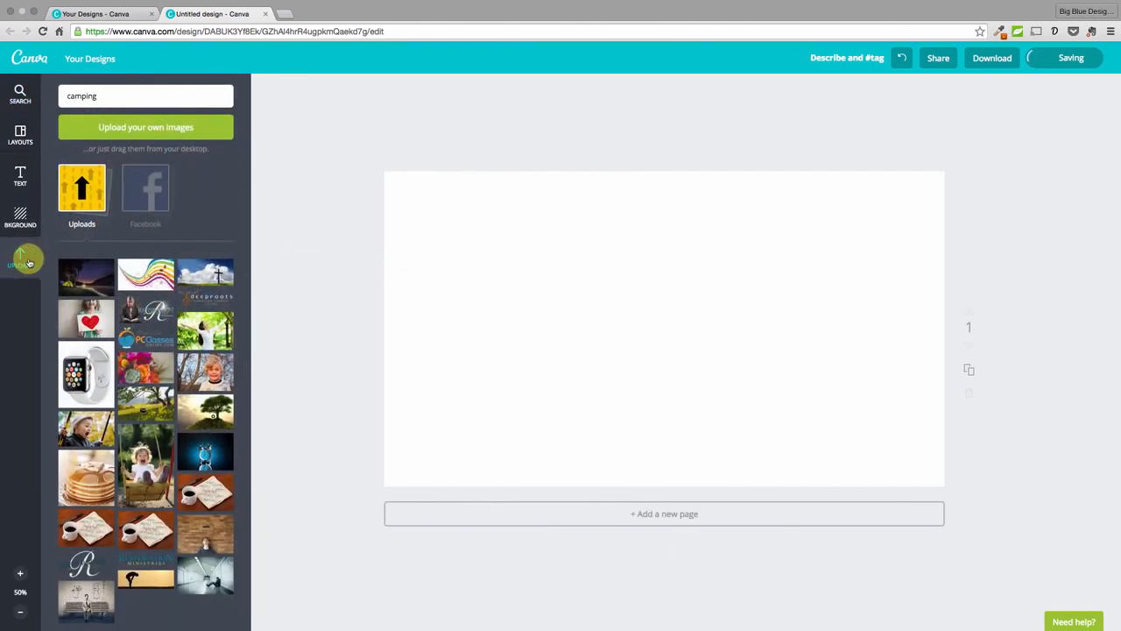
{"action": "left_click", "coordinate": [82, 280]}
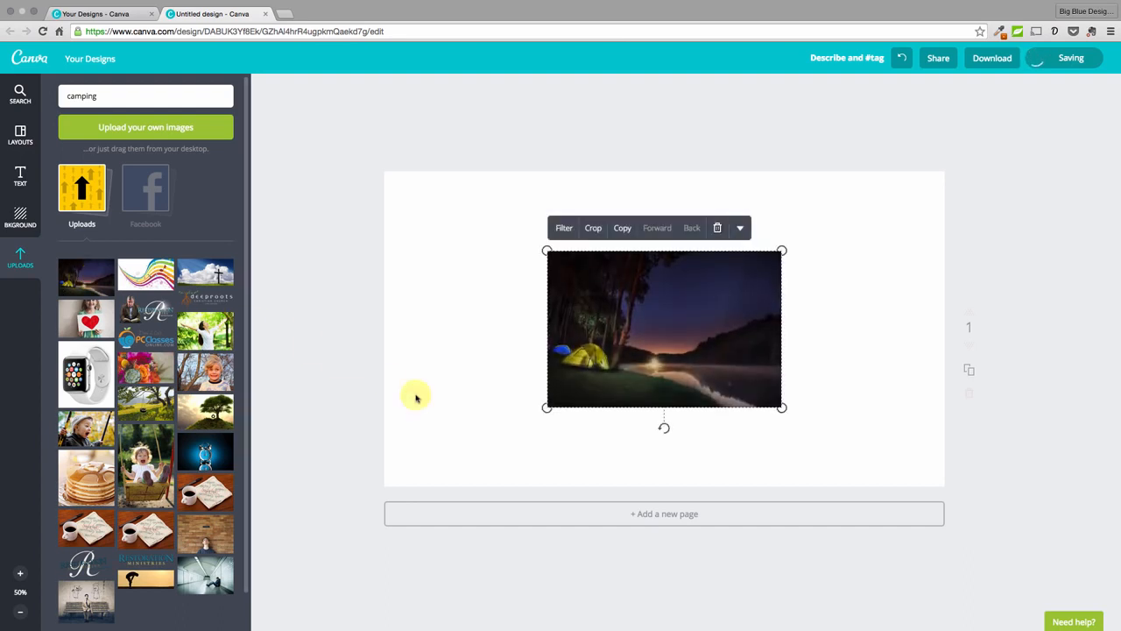
{"action": "left_click_drag", "start_coordinate": [548, 407], "coordinate": [371, 522]}
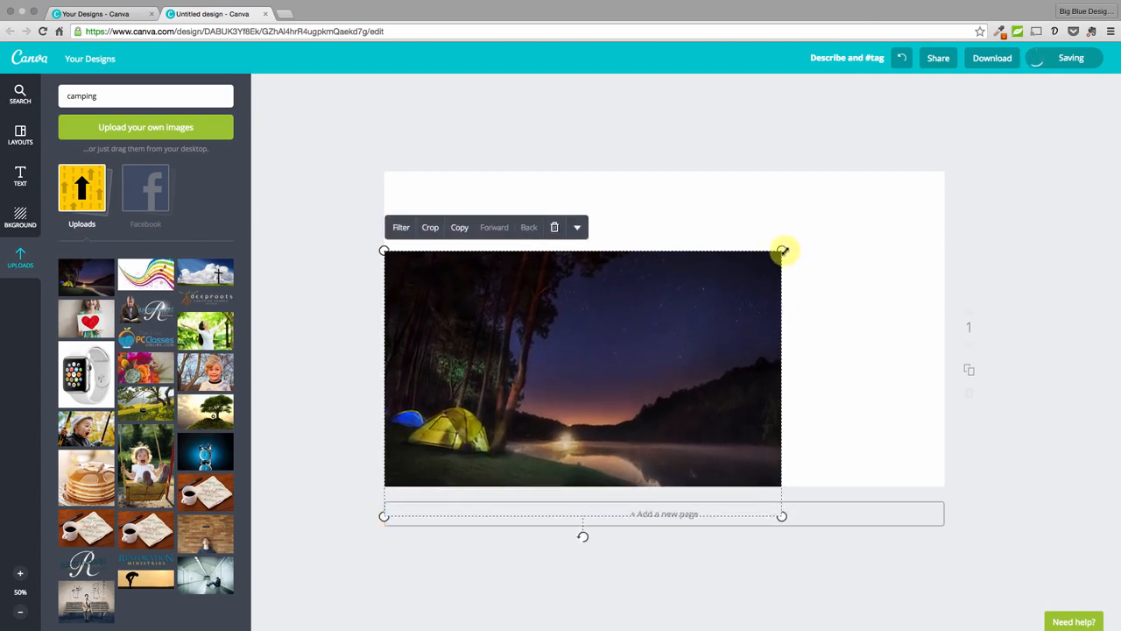
{"action": "left_click_drag", "start_coordinate": [782, 251], "coordinate": [1036, 55]}
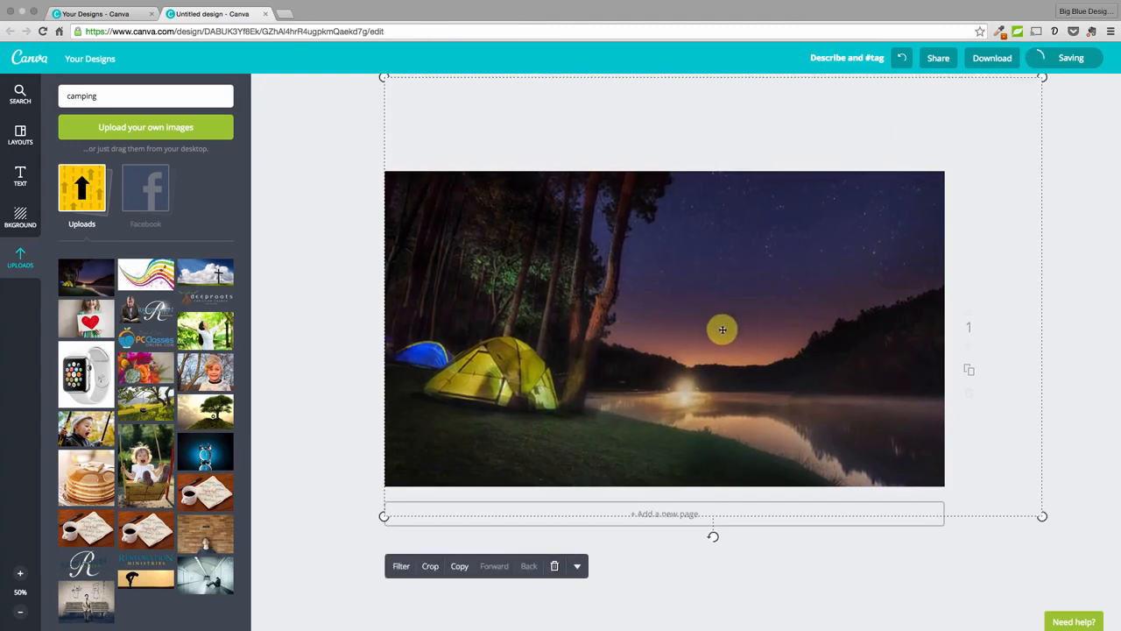
{"action": "left_click_drag", "start_coordinate": [722, 330], "coordinate": [701, 334]}
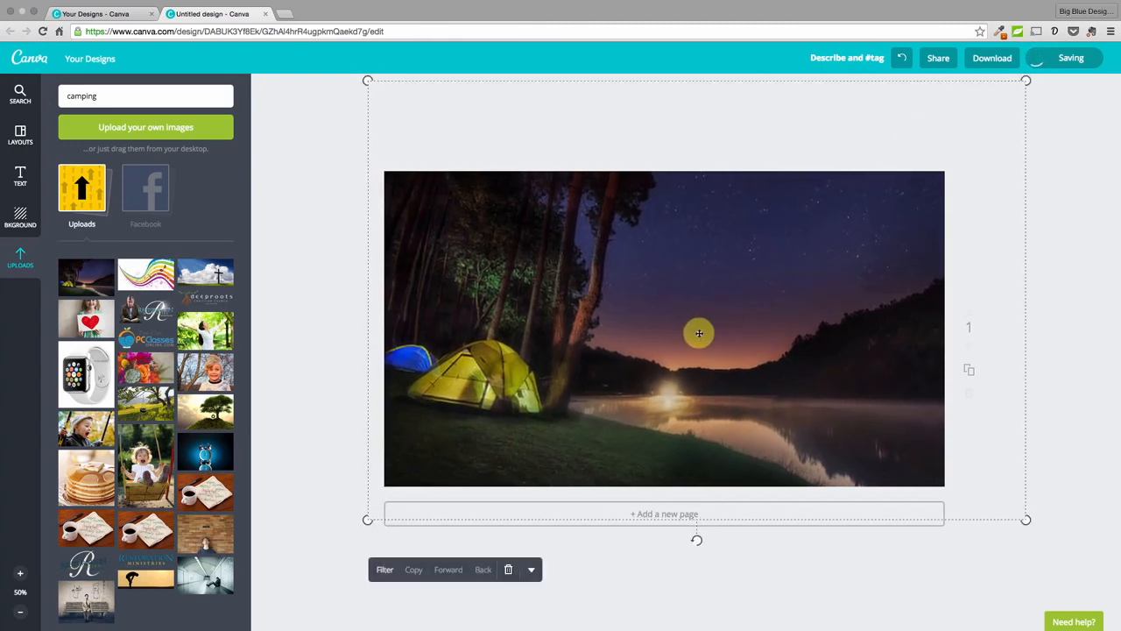
{"action": "left_click", "coordinate": [318, 414]}
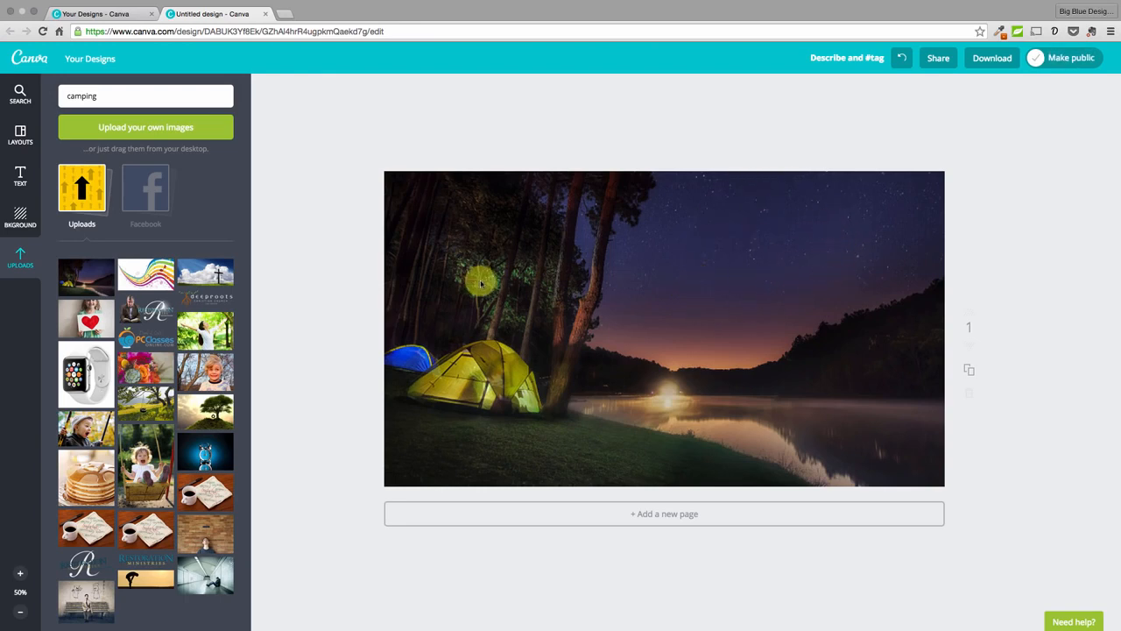
- Add a heading reading "Family Campout" in the starry sky at the upper right of the photo
{"action": "left_click", "coordinate": [21, 172]}
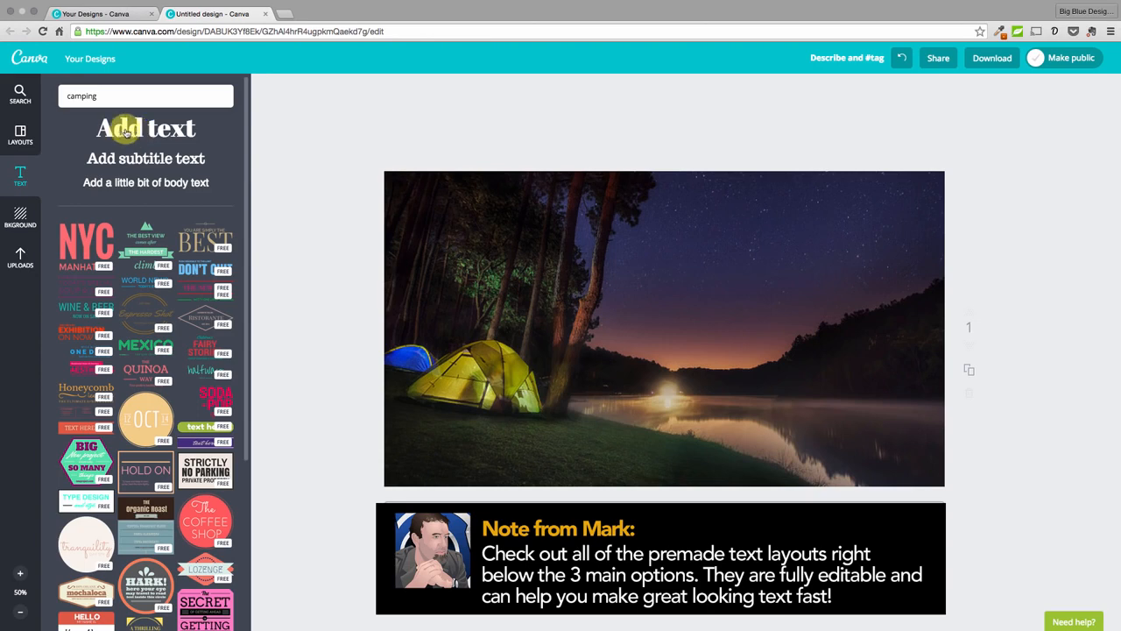
{"action": "left_click", "coordinate": [131, 129]}
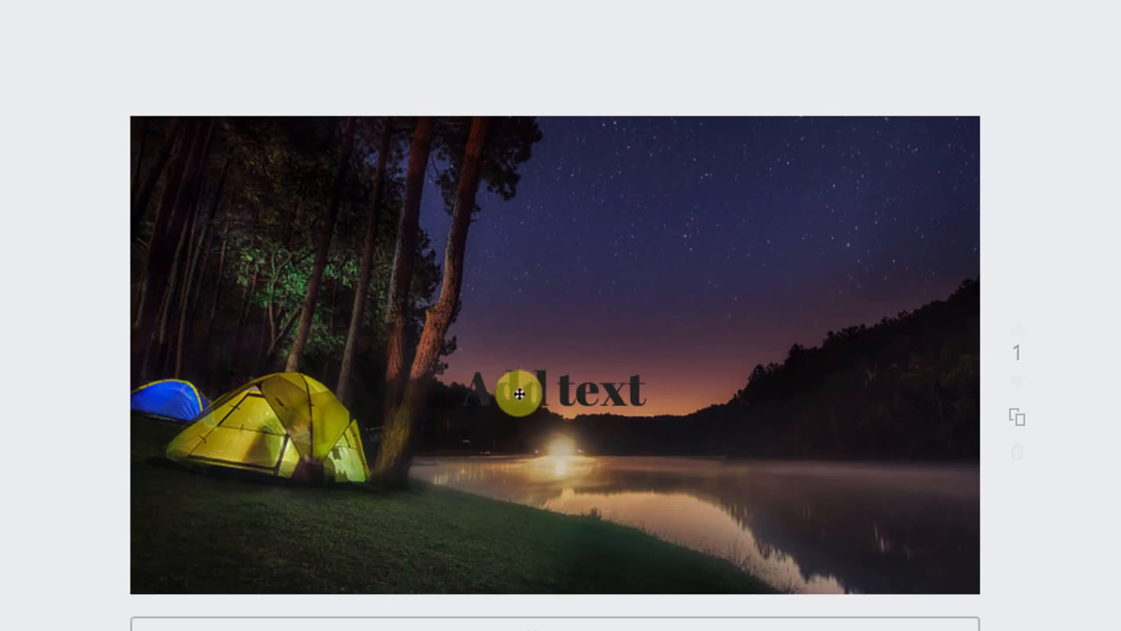
{"action": "left_click_drag", "start_coordinate": [563, 376], "coordinate": [681, 206]}
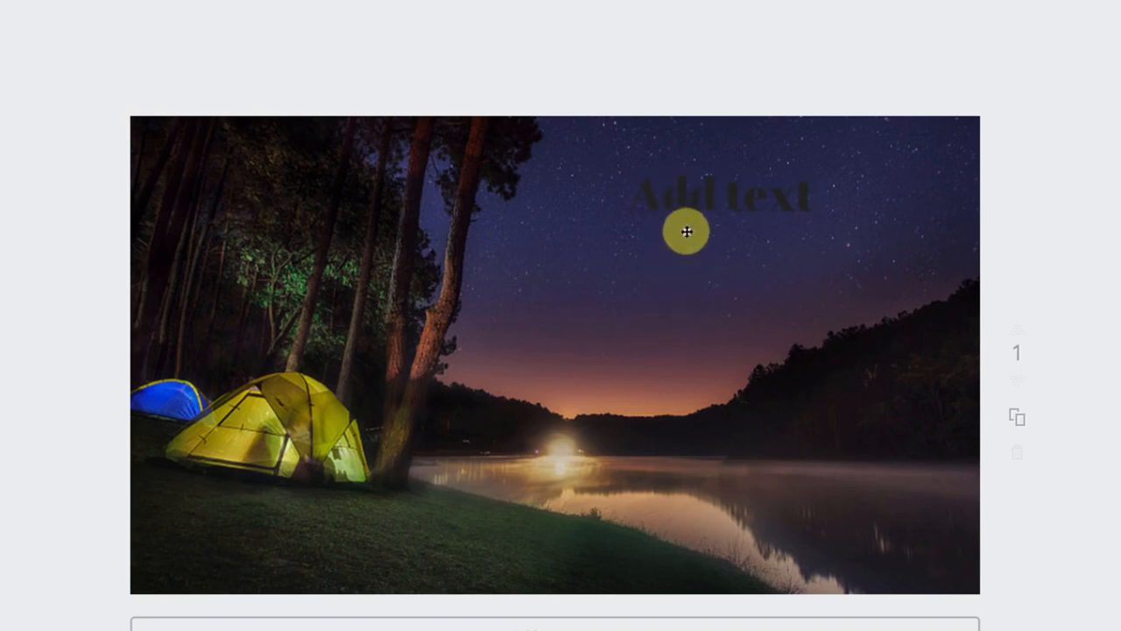
{"action": "left_click", "coordinate": [692, 203]}
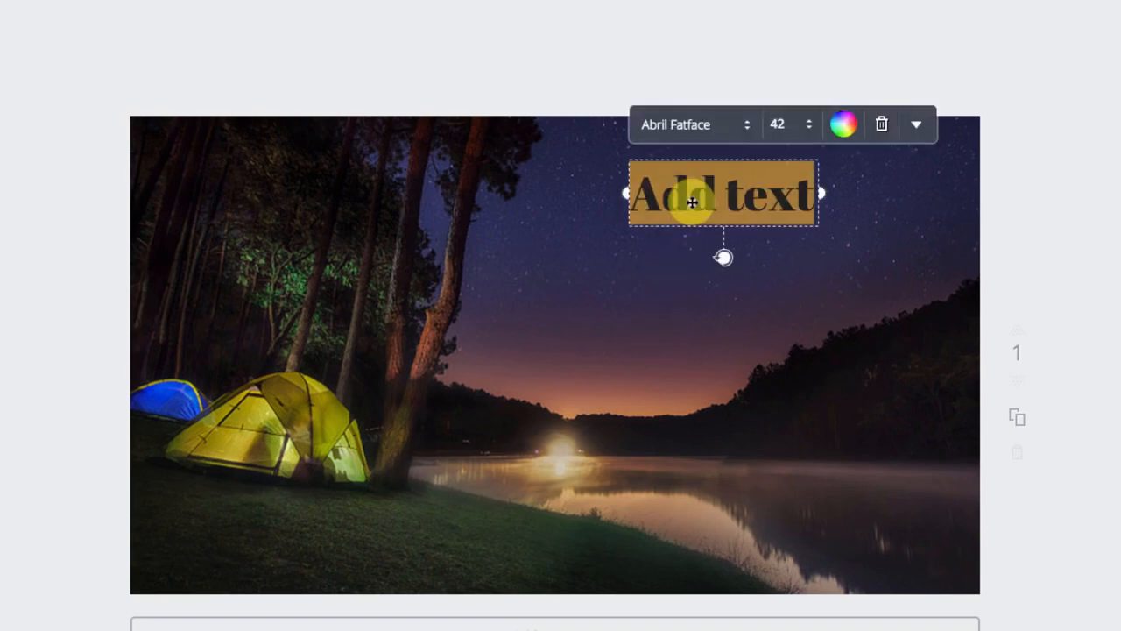
{"action": "type", "text": "Family"}
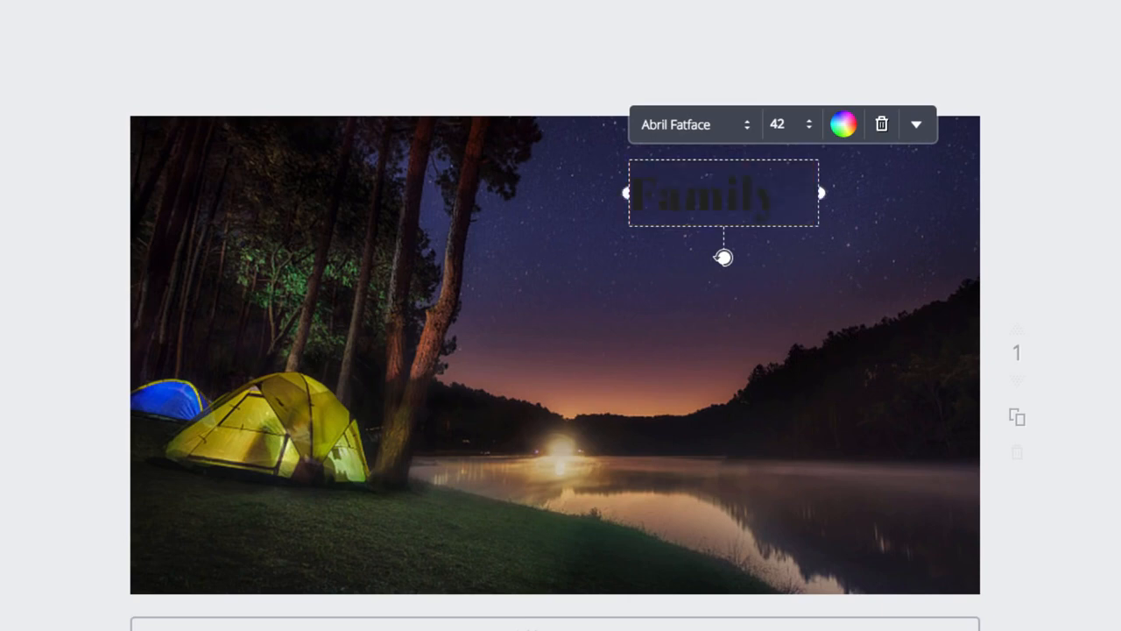
{"action": "type", "text": " Campou"}
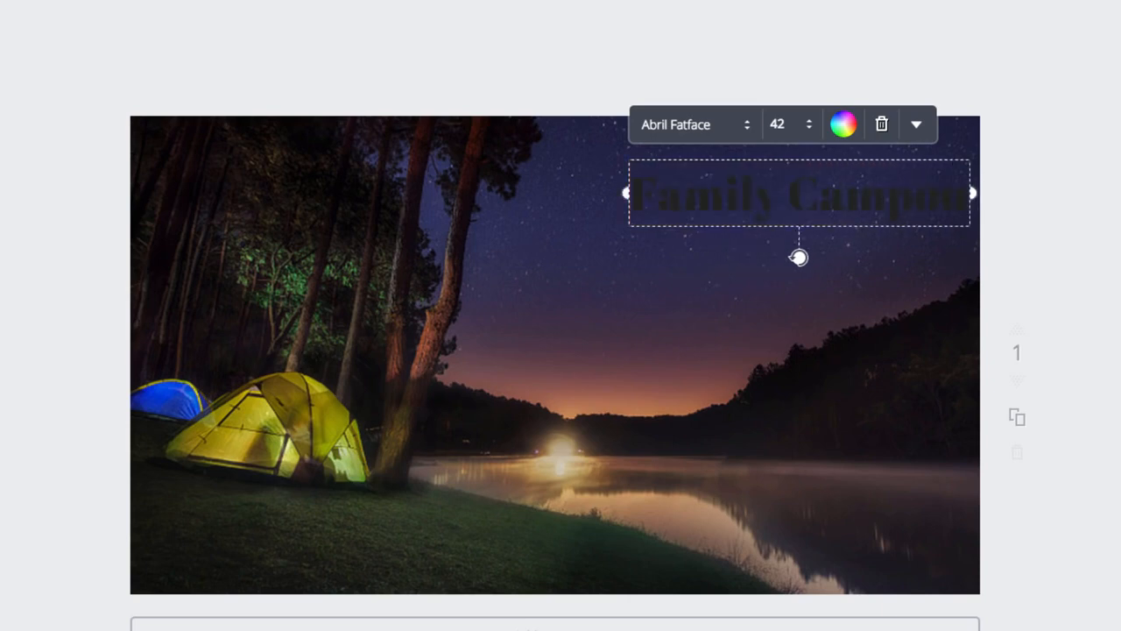
{"action": "type", "text": "t"}
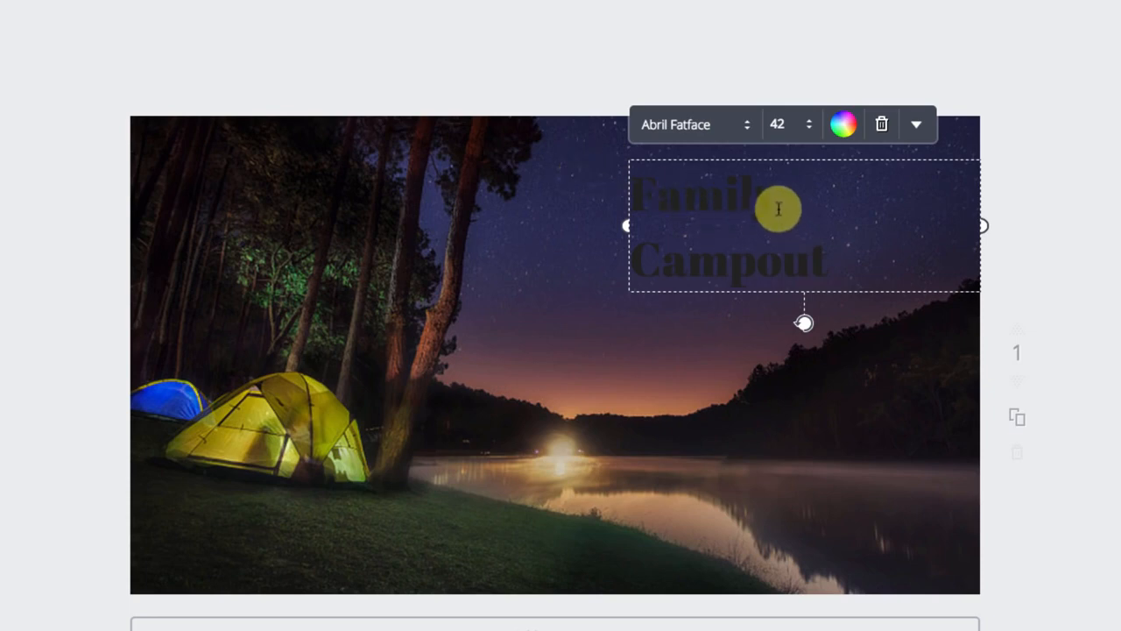
- Split the heading into two lines, "Family" above "Campout", and shift it slightly up and left in the sky
{"action": "key", "text": "BackSpace"}
{"action": "key", "text": "Return"}
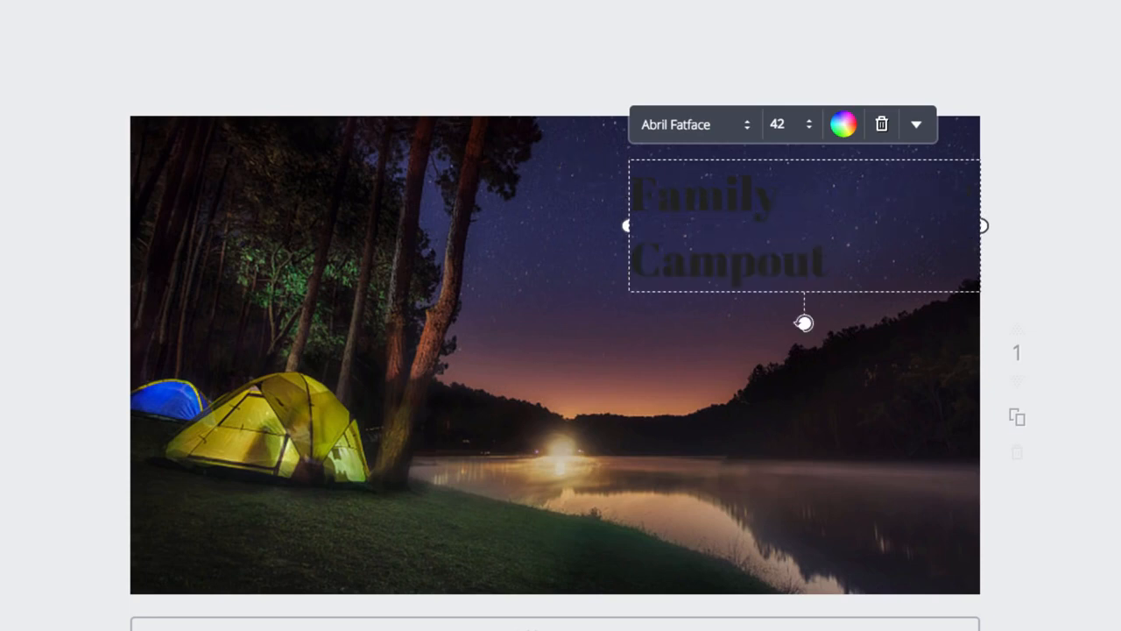
{"action": "left_click", "coordinate": [578, 318]}
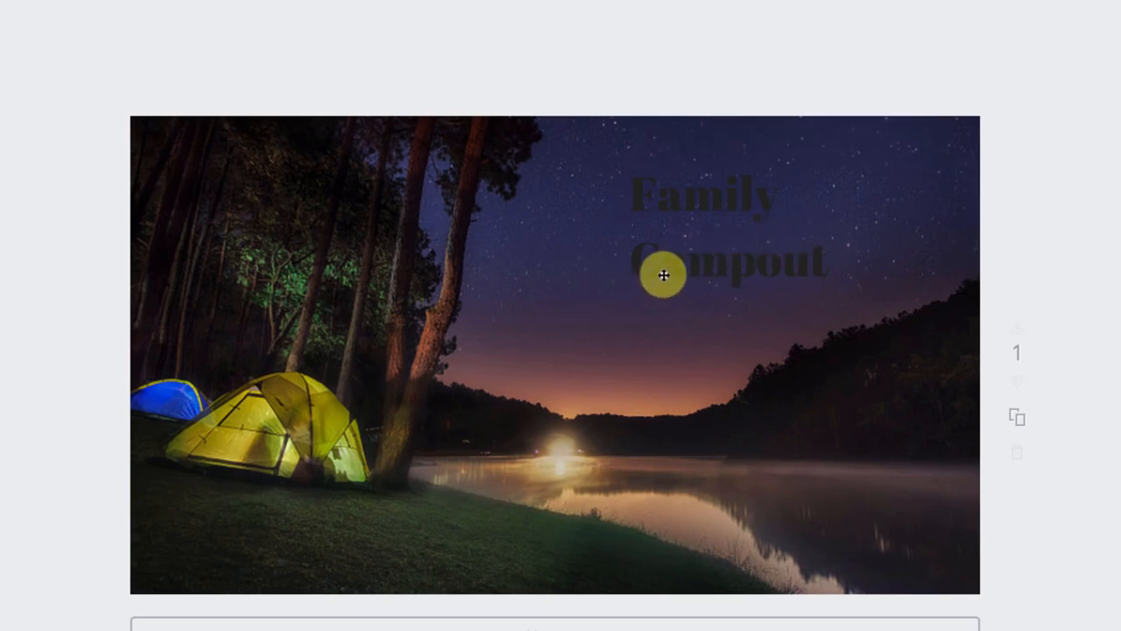
{"action": "left_click_drag", "start_coordinate": [671, 263], "coordinate": [655, 260]}
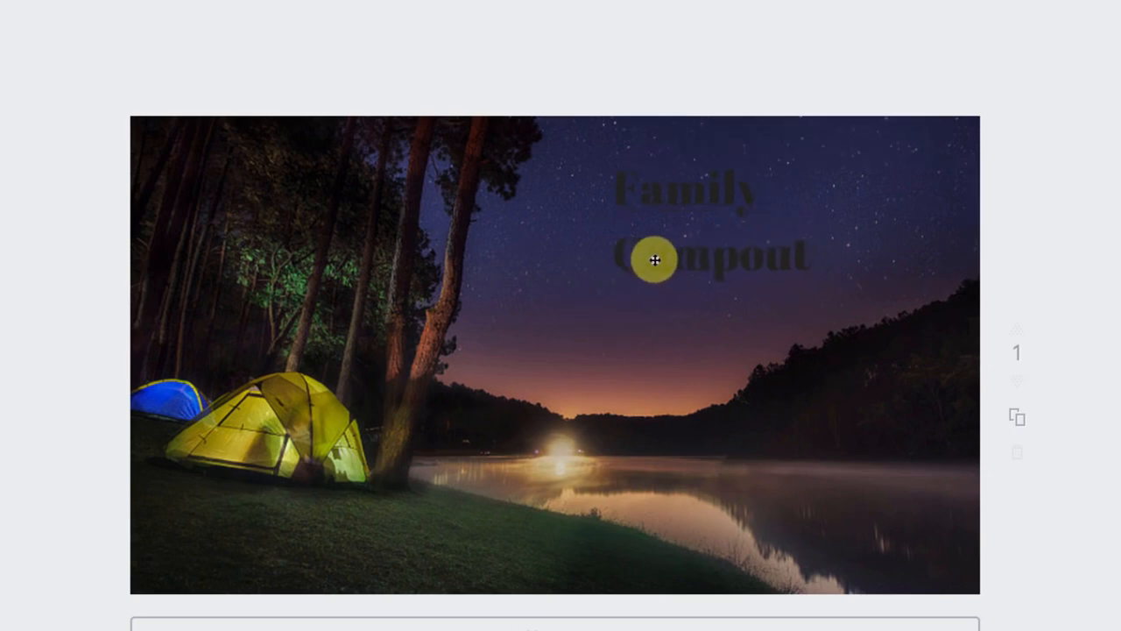
- Try custom teal and olive green colours on the whole heading text, and settle on white
{"action": "double_click", "coordinate": [695, 259]}
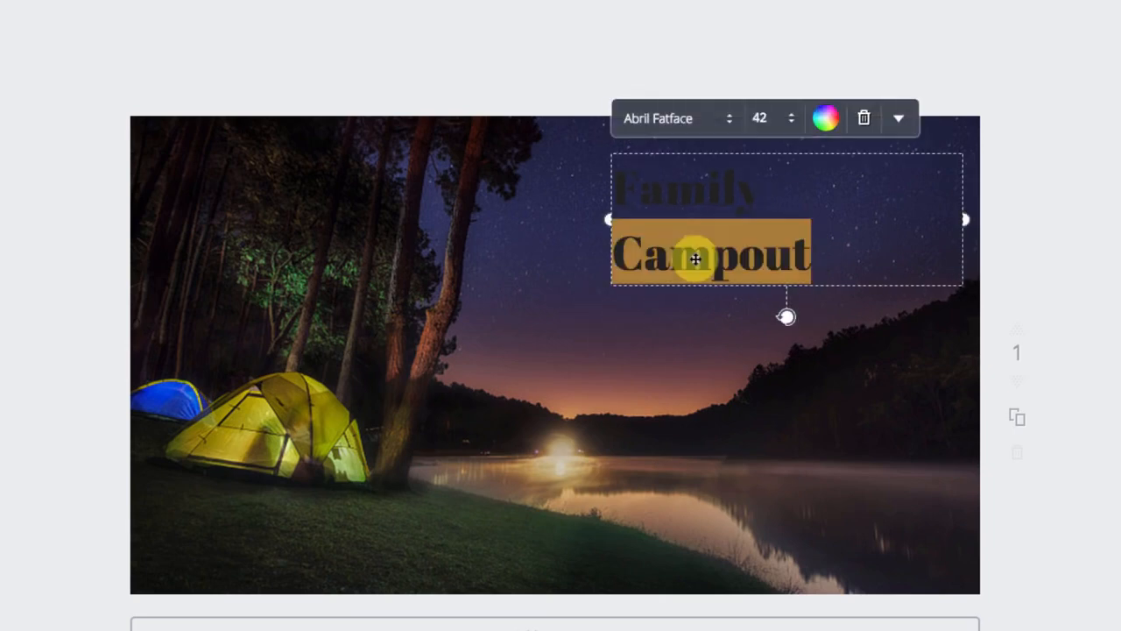
{"action": "triple_click", "coordinate": [695, 259]}
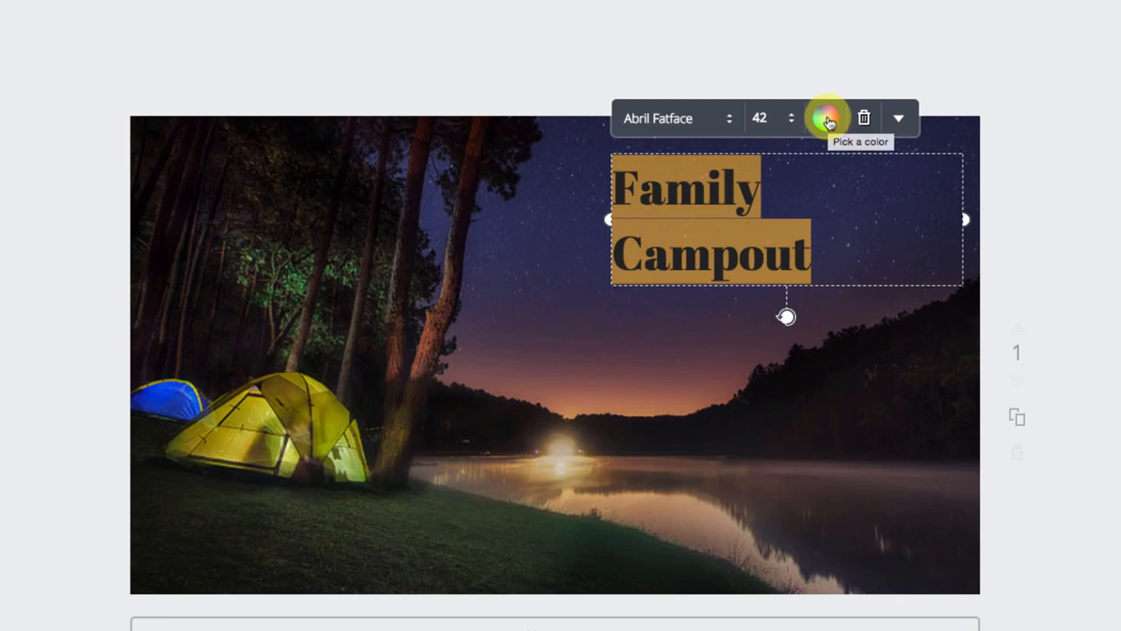
{"action": "left_click", "coordinate": [827, 120]}
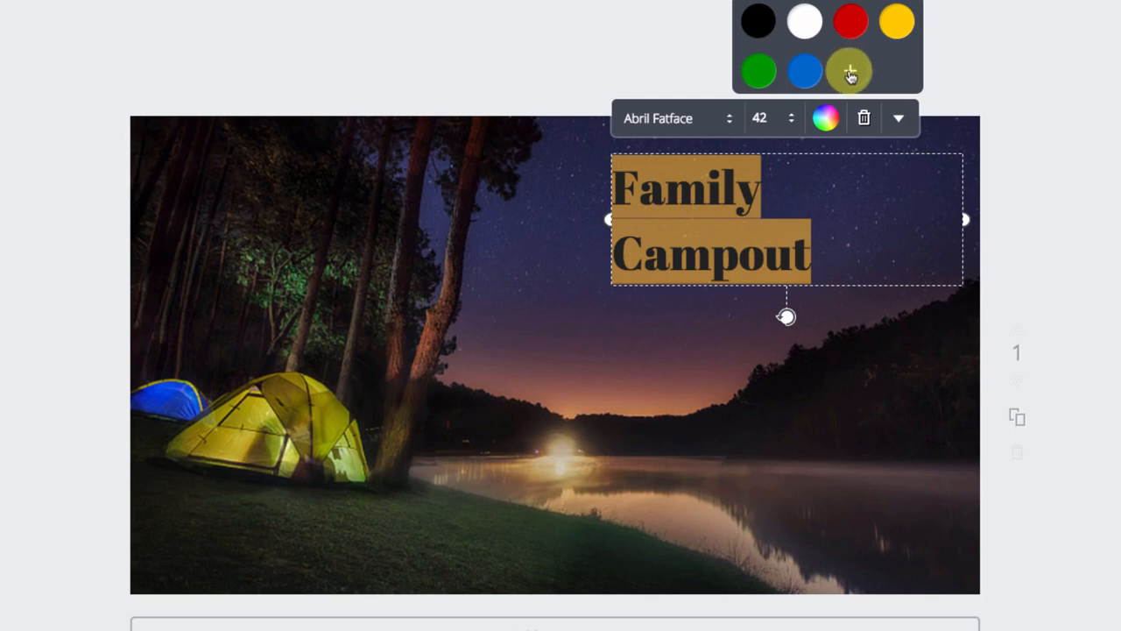
{"action": "left_click", "coordinate": [850, 74]}
{"action": "left_click", "coordinate": [895, 183]}
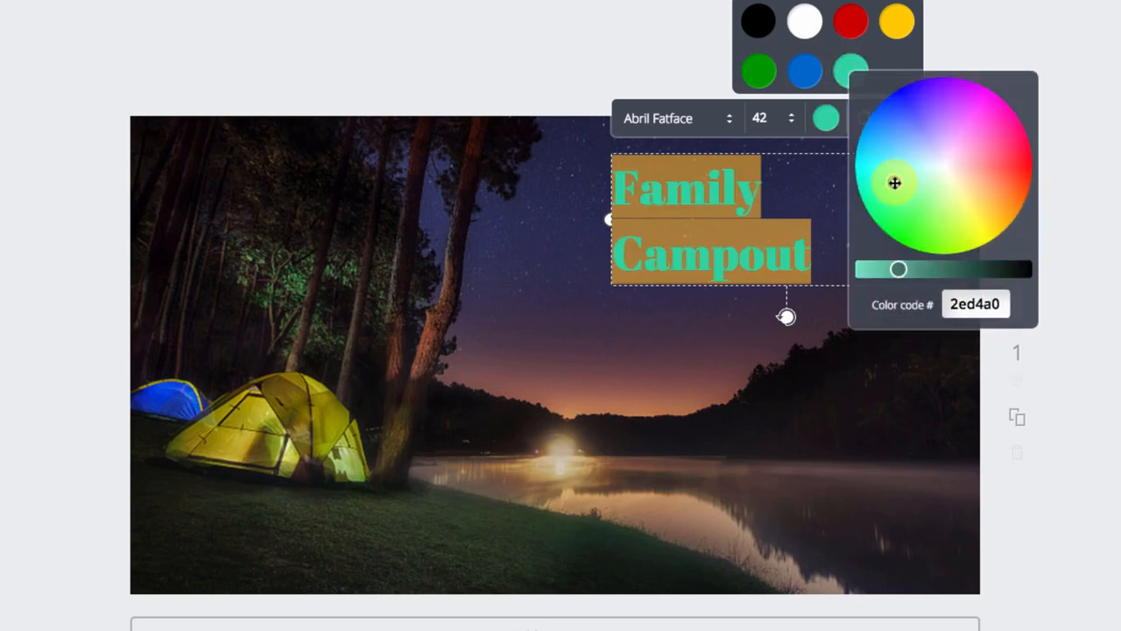
{"action": "mouse_move", "coordinate": [941, 195]}
{"action": "left_mouse_down"}
{"action": "mouse_move", "coordinate": [993, 170]}
{"action": "mouse_move", "coordinate": [973, 115]}
{"action": "mouse_move", "coordinate": [913, 157]}
{"action": "mouse_move", "coordinate": [937, 194]}
{"action": "left_mouse_up"}
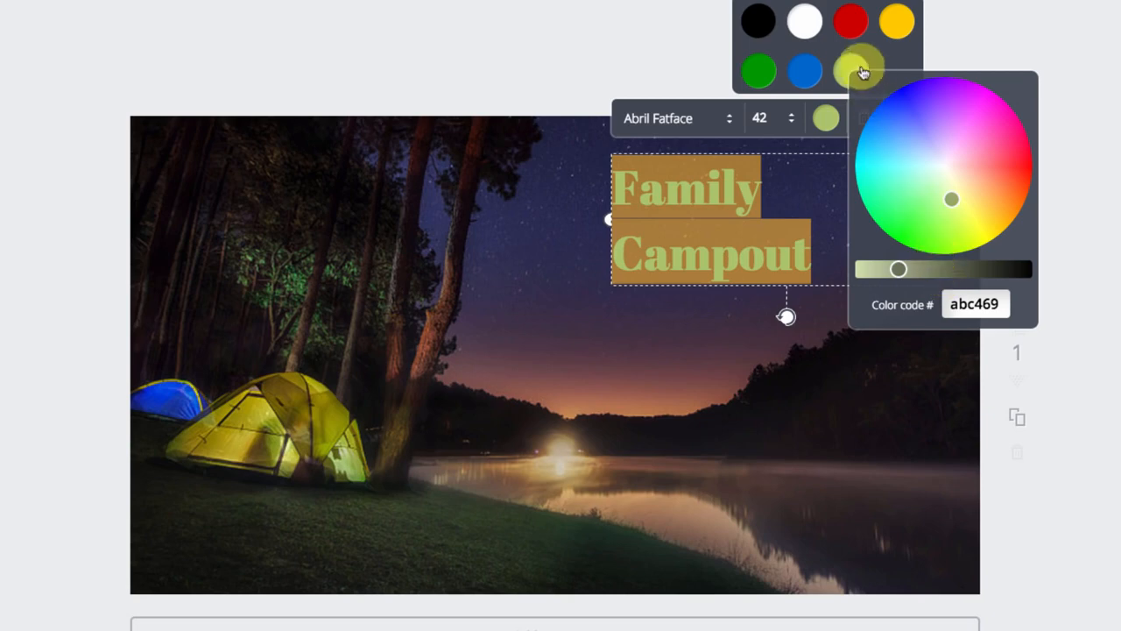
{"action": "left_click", "coordinate": [810, 20]}
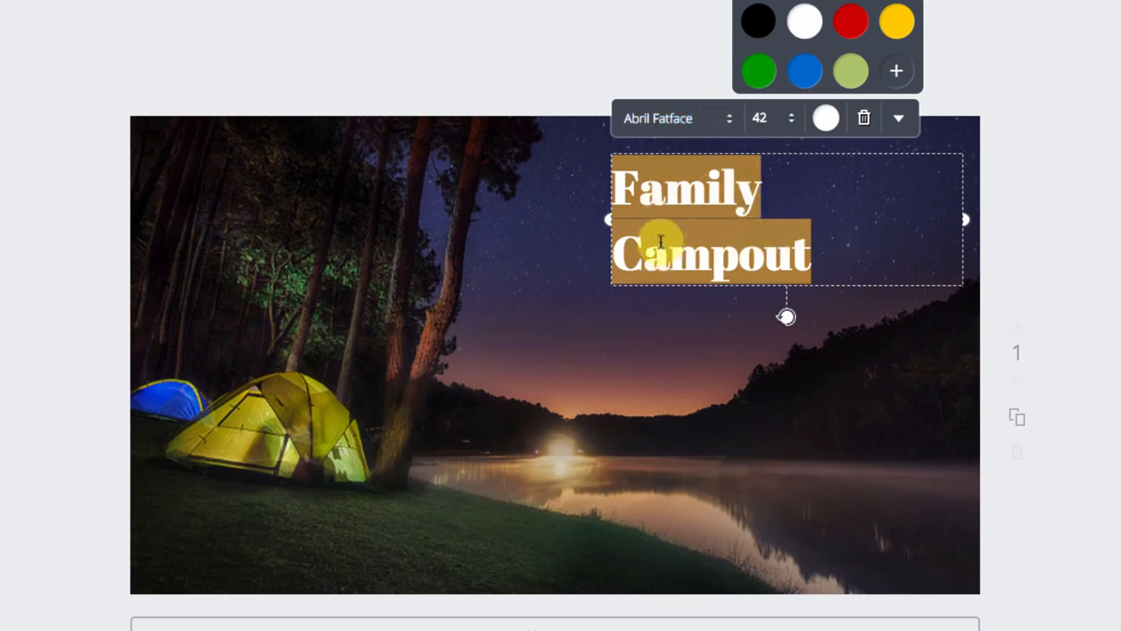
- Change the heading's font to Permanent Marker
{"action": "left_click", "coordinate": [662, 128]}
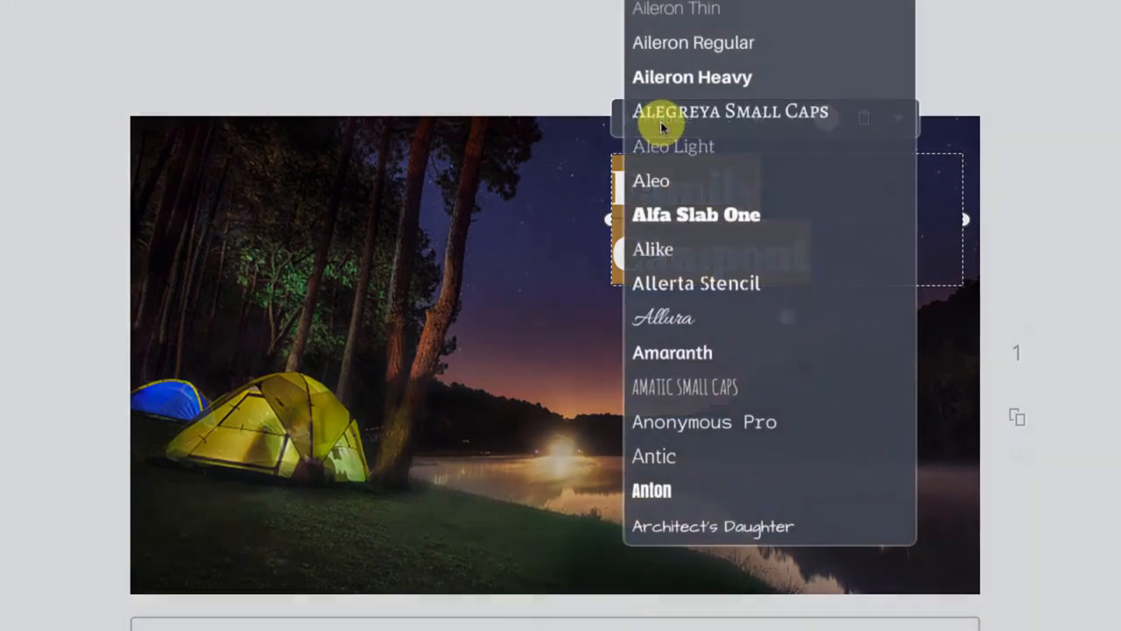
{"action": "scroll", "coordinate": [693, 296], "scroll_direction": "down", "scroll_amount": 5}
{"action": "scroll", "coordinate": [701, 213], "scroll_direction": "down", "scroll_amount": 15}
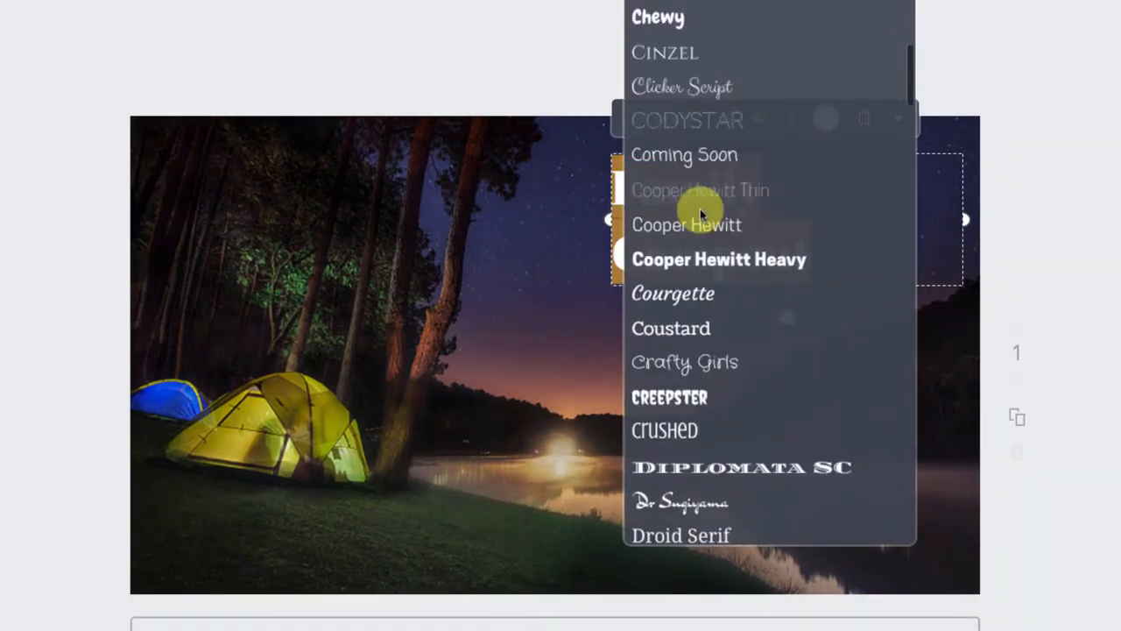
{"action": "scroll", "coordinate": [701, 212], "scroll_direction": "down", "scroll_amount": 12}
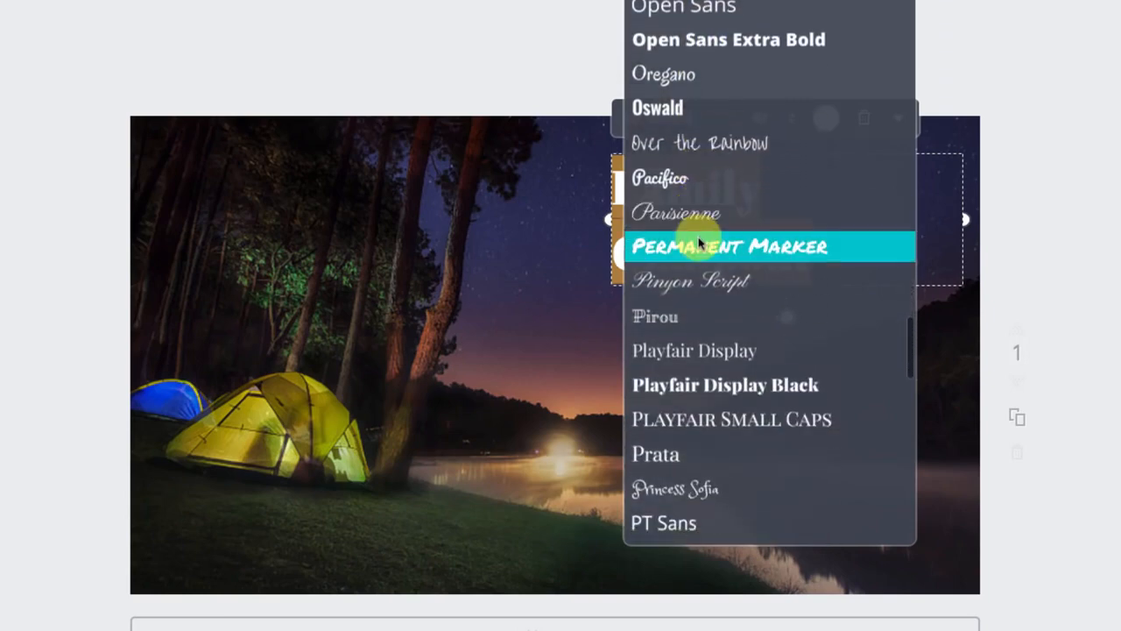
{"action": "left_click", "coordinate": [698, 244]}
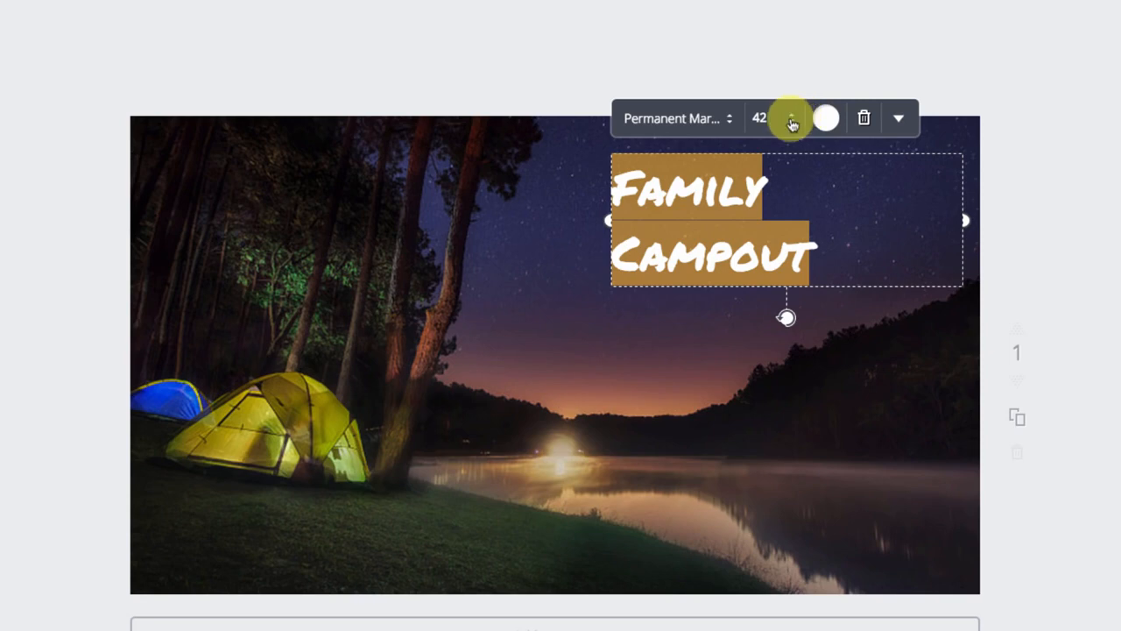
- Try font size 80 on the heading and settle on 72 so "Campout" fits on one line
{"action": "left_click", "coordinate": [788, 123]}
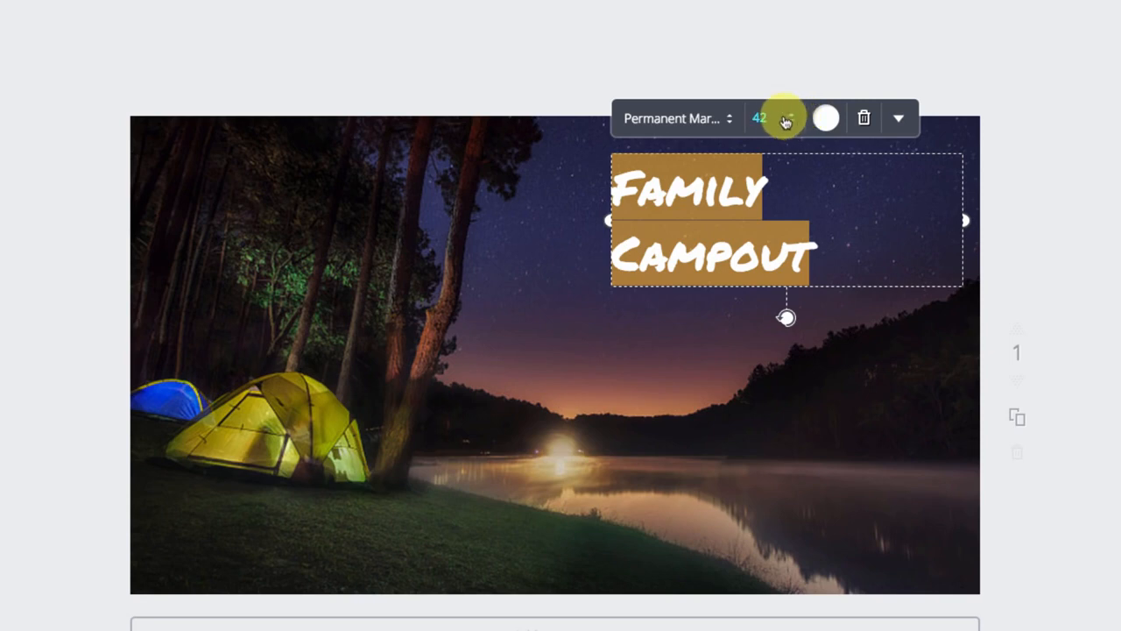
{"action": "left_click", "coordinate": [776, 117]}
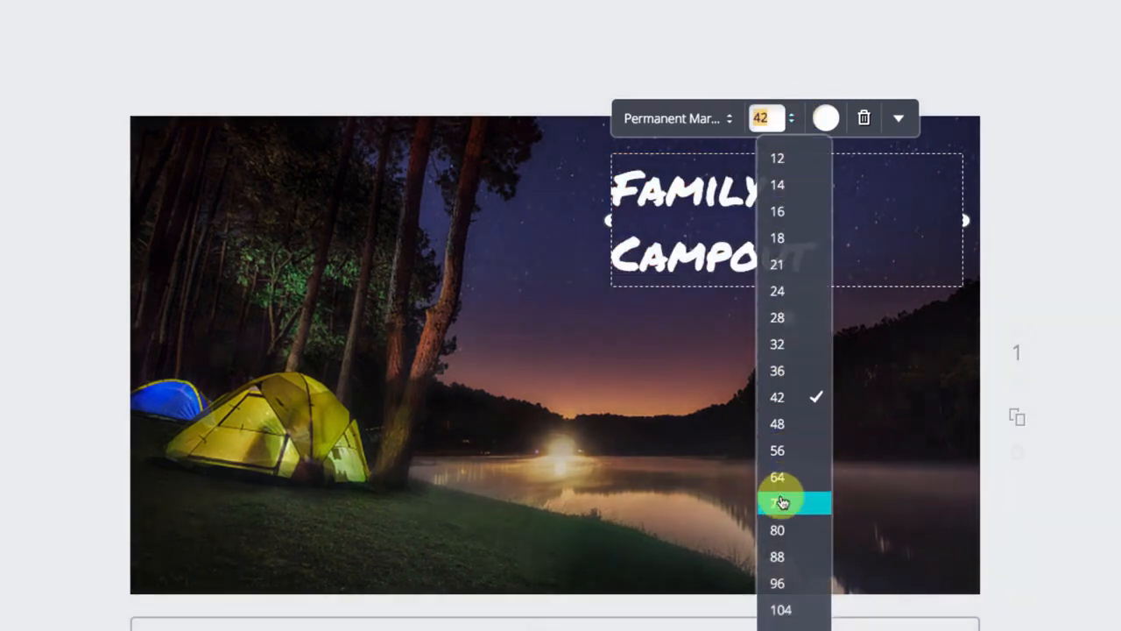
{"action": "left_click", "coordinate": [779, 531]}
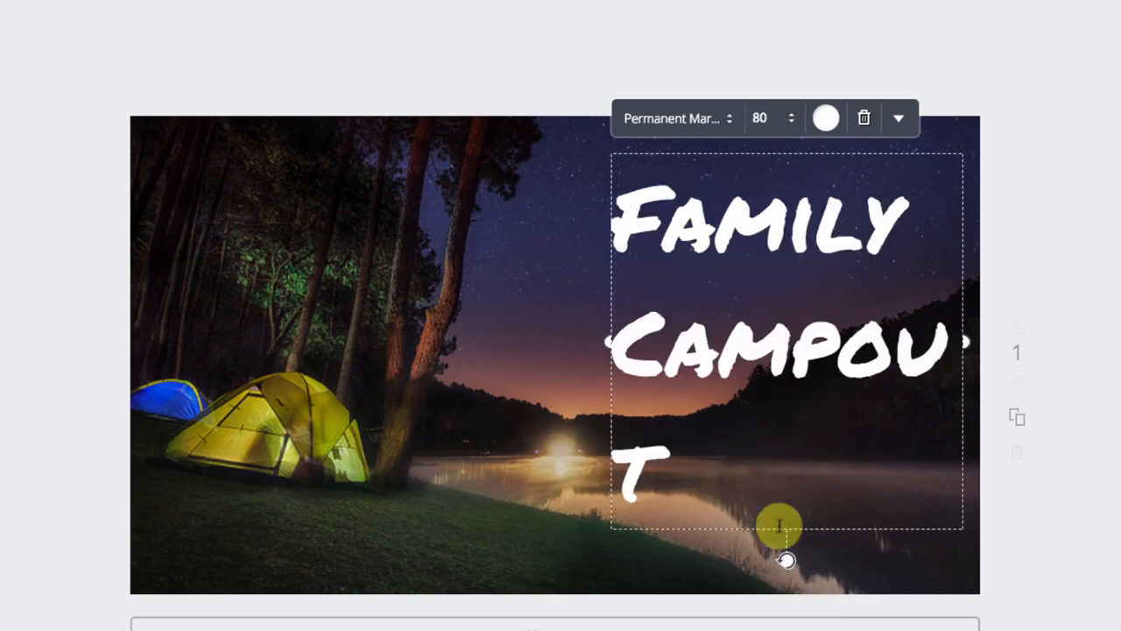
{"action": "left_click", "coordinate": [766, 121]}
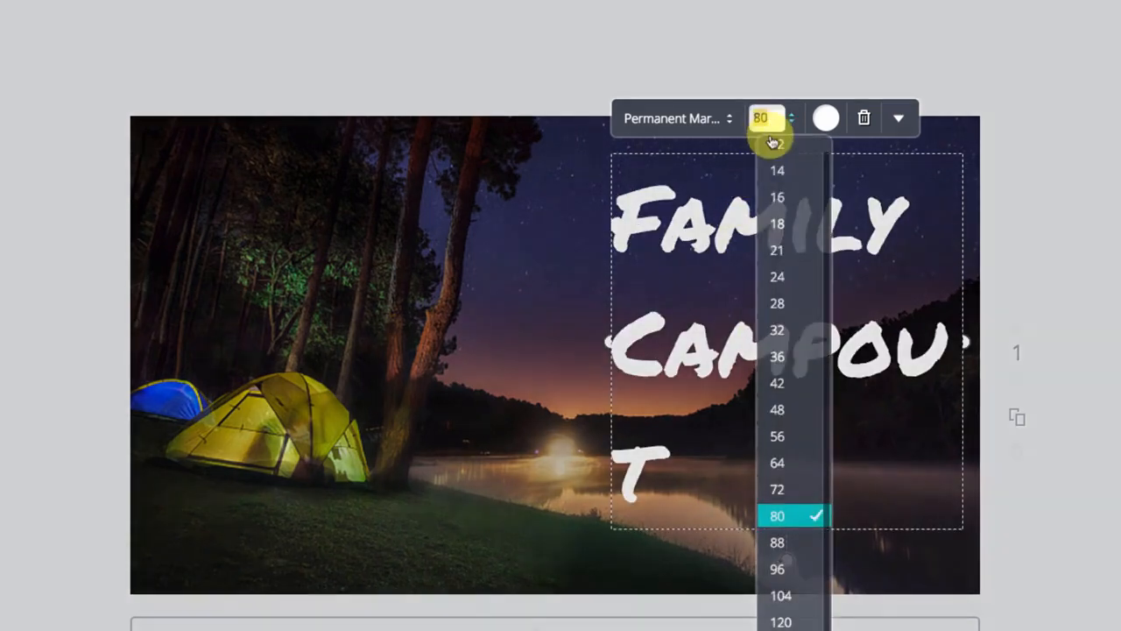
{"action": "left_click", "coordinate": [777, 484]}
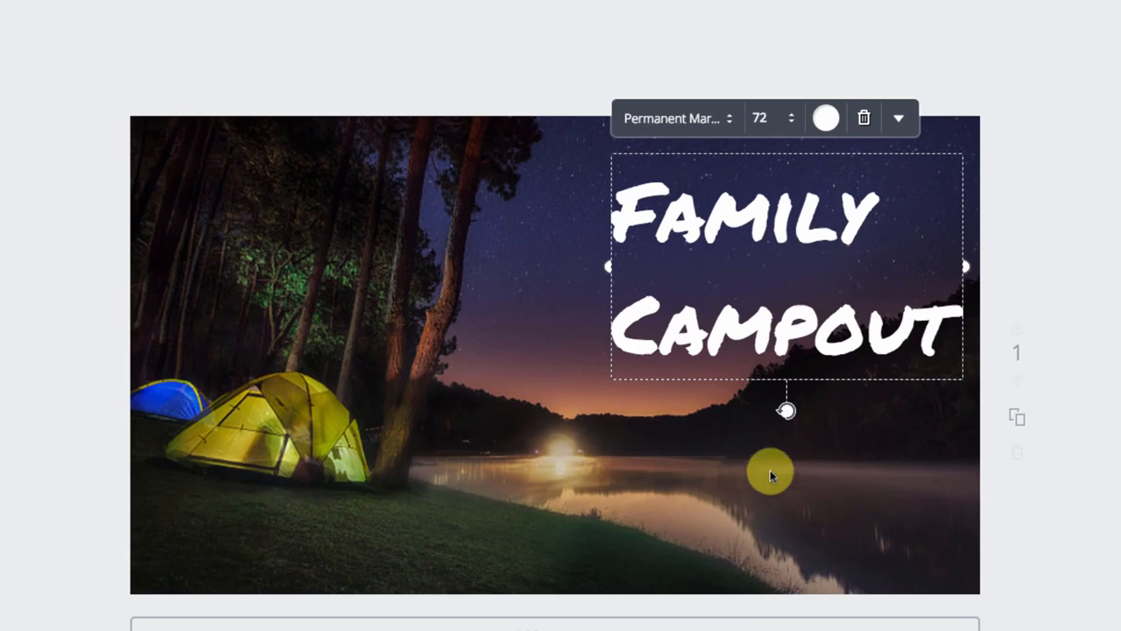
- Move the heading up and left in the starry sky and centre-align its two lines
{"action": "left_click", "coordinate": [671, 404]}
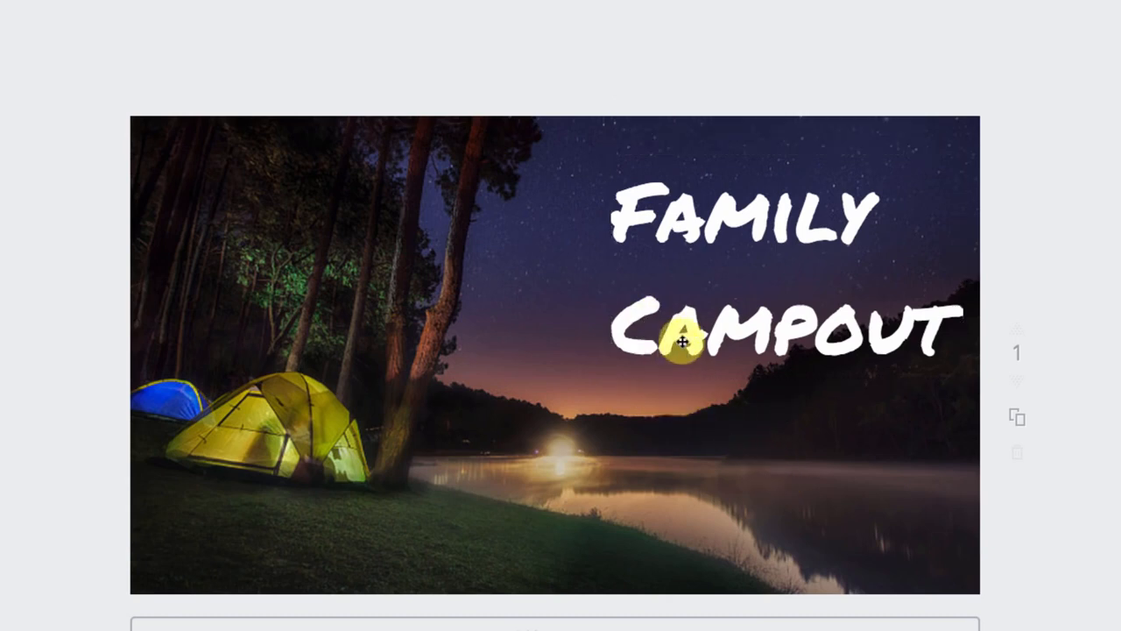
{"action": "left_click_drag", "start_coordinate": [680, 341], "coordinate": [643, 298]}
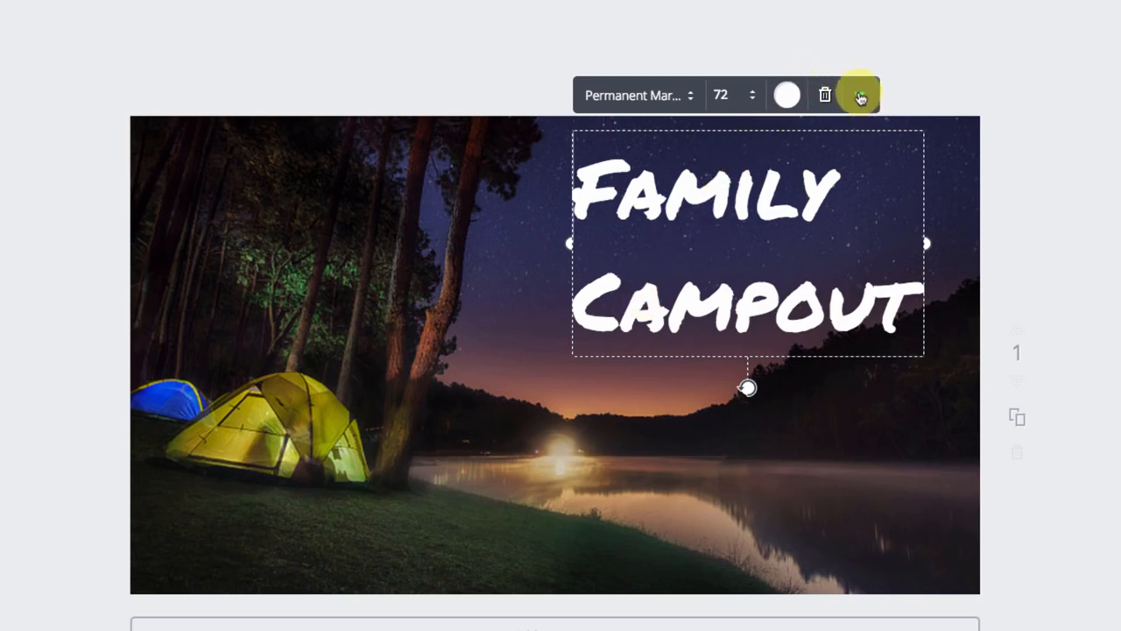
{"action": "left_click", "coordinate": [860, 97]}
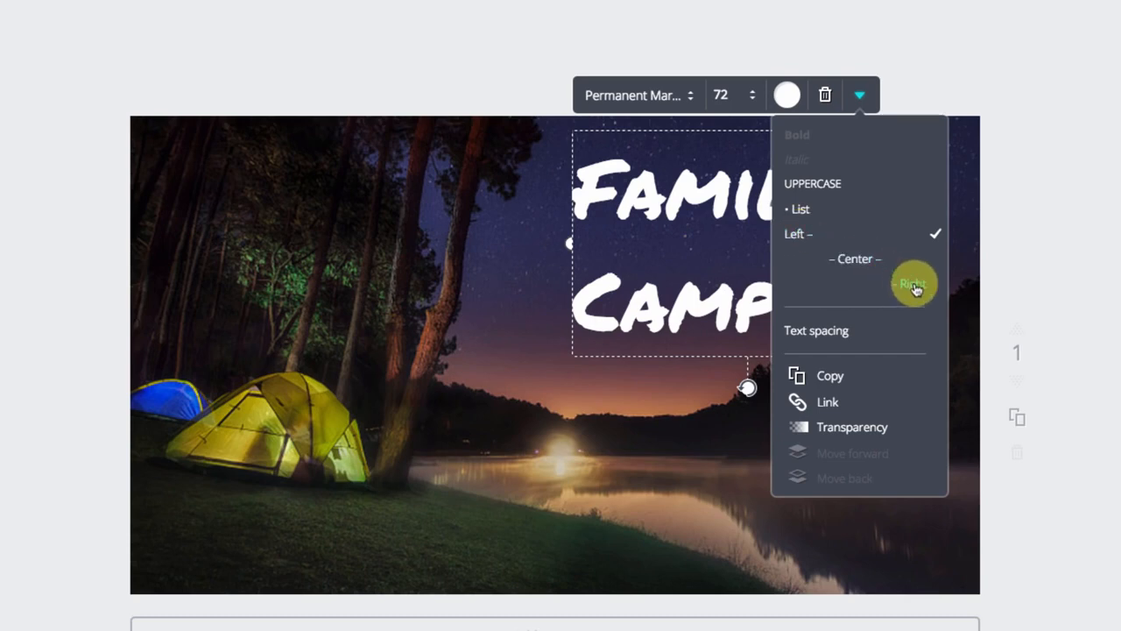
{"action": "left_click", "coordinate": [861, 261]}
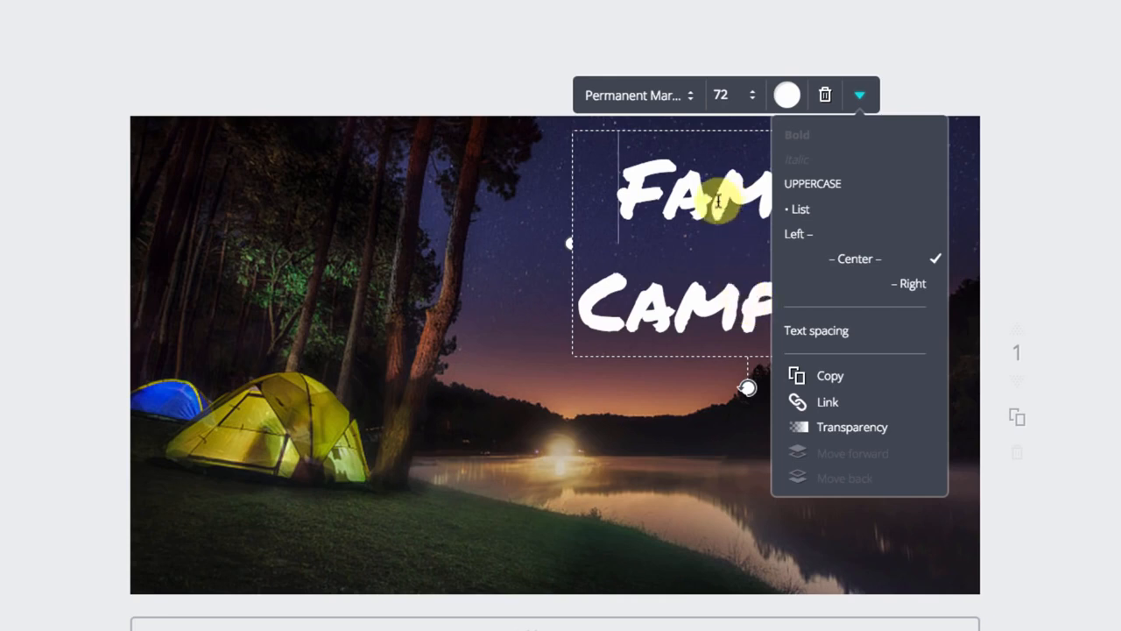
- Reduce the heading's line height so its two lines sit close together, and shift the heading slightly left
{"action": "left_click", "coordinate": [825, 336]}
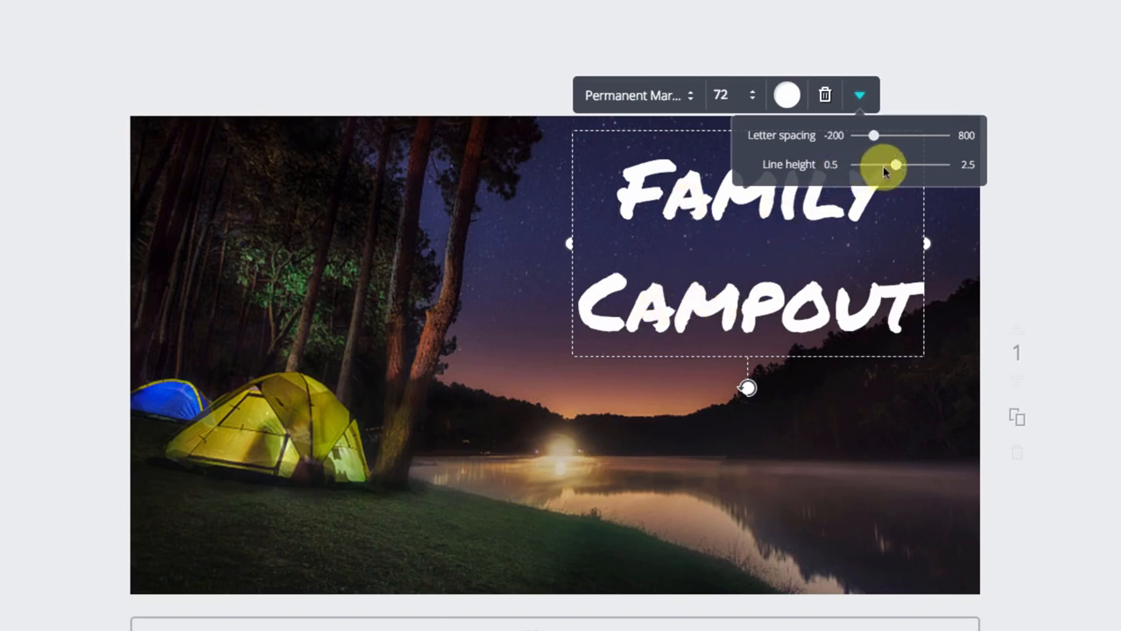
{"action": "left_click_drag", "start_coordinate": [893, 171], "coordinate": [870, 172]}
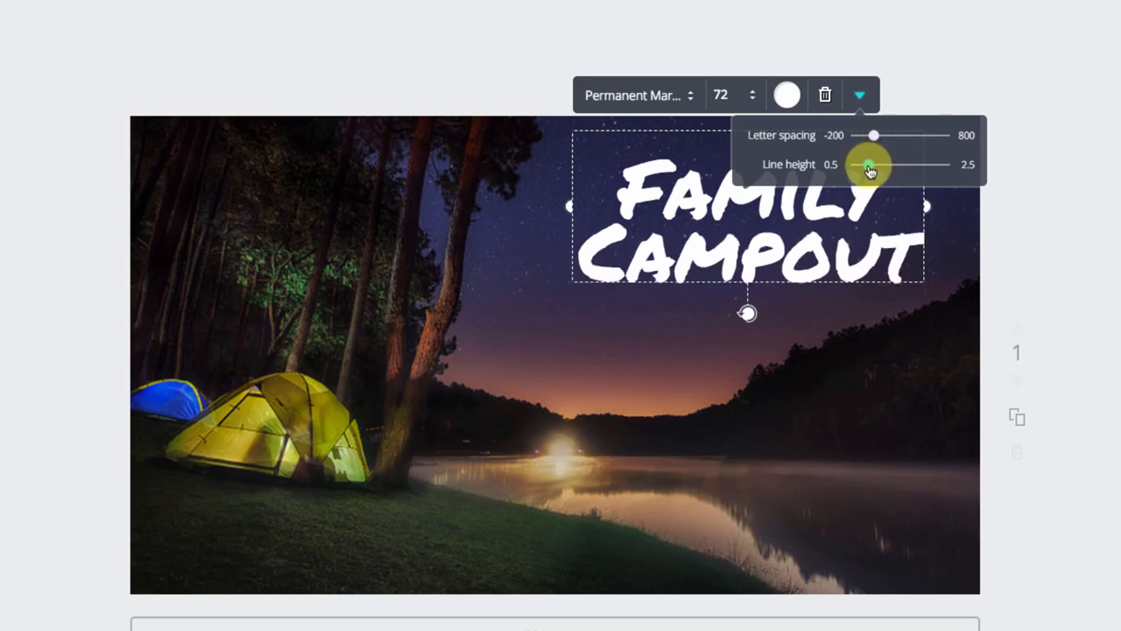
{"action": "left_click", "coordinate": [838, 368]}
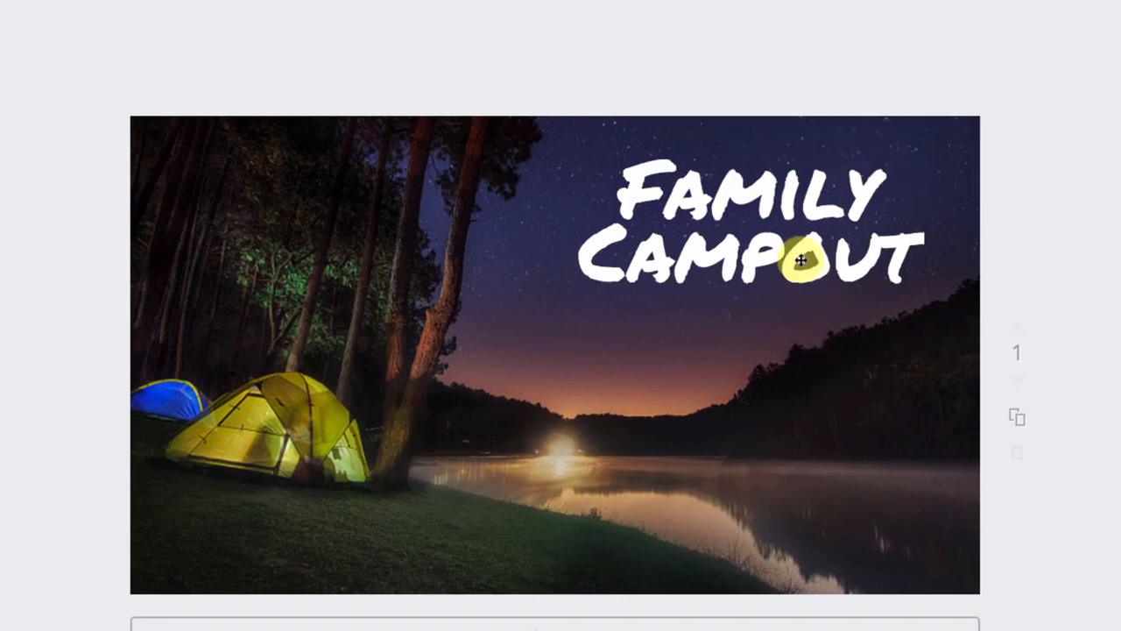
{"action": "left_click_drag", "start_coordinate": [800, 260], "coordinate": [758, 263]}
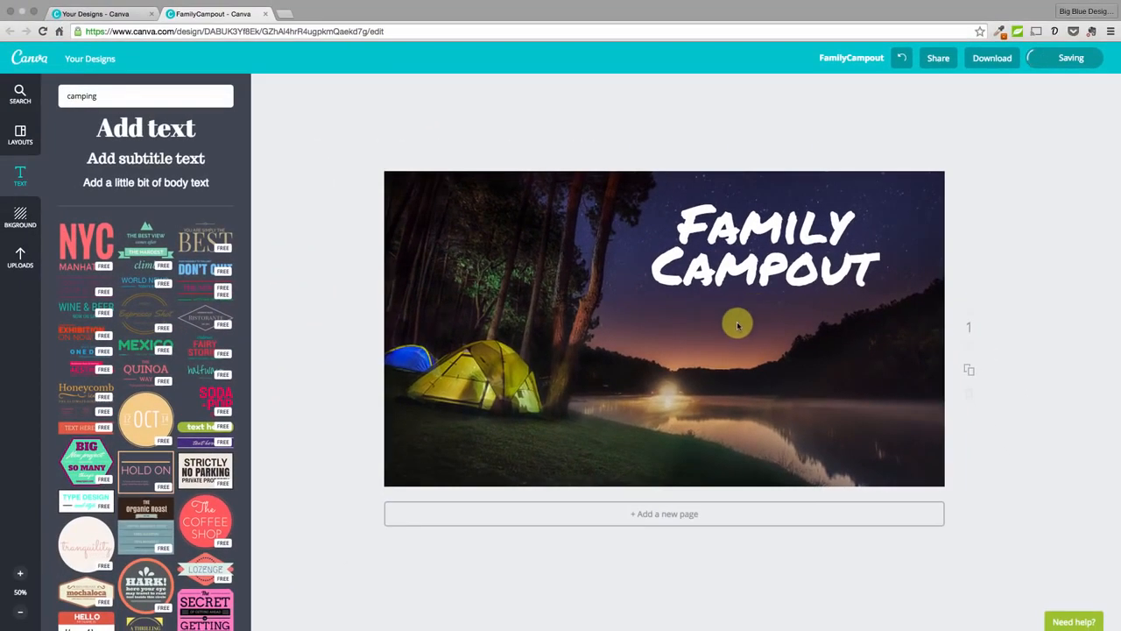
- Add a subtitle text box to the page and move it directly beneath "Campout"
{"action": "left_click", "coordinate": [737, 326]}
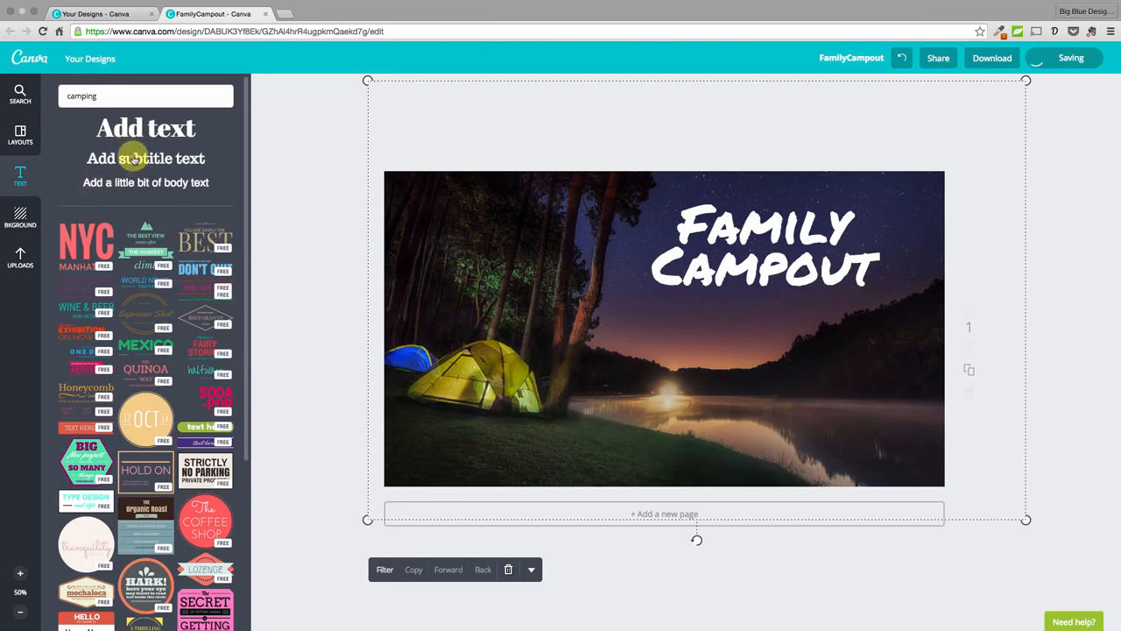
{"action": "left_click", "coordinate": [128, 158]}
{"action": "left_click_drag", "start_coordinate": [604, 354], "coordinate": [611, 356]}
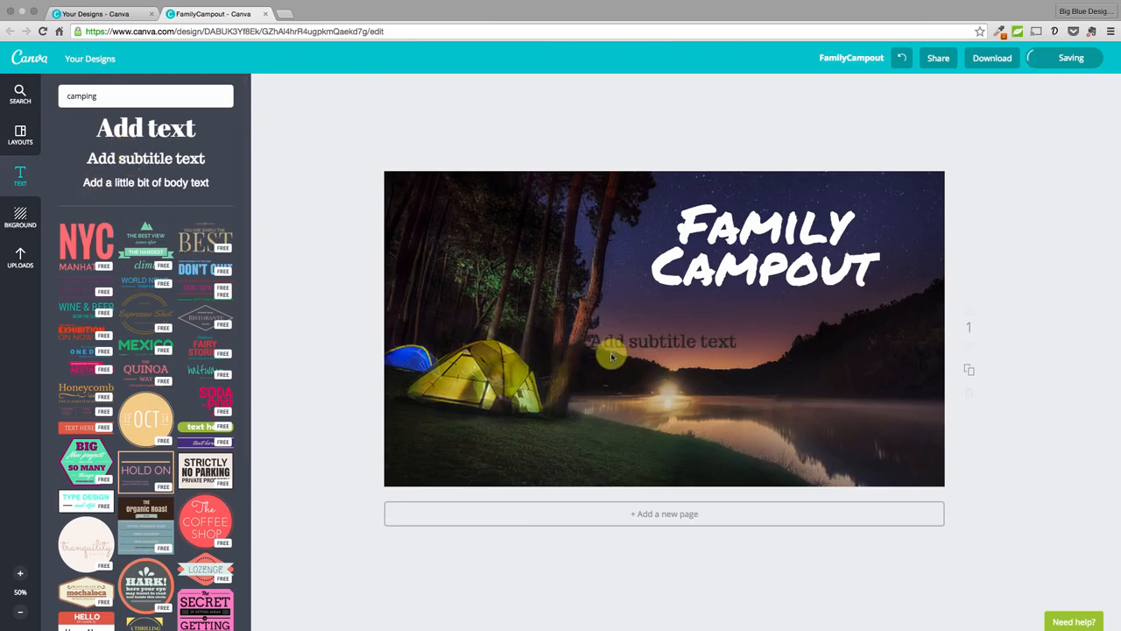
{"action": "left_click", "coordinate": [620, 376]}
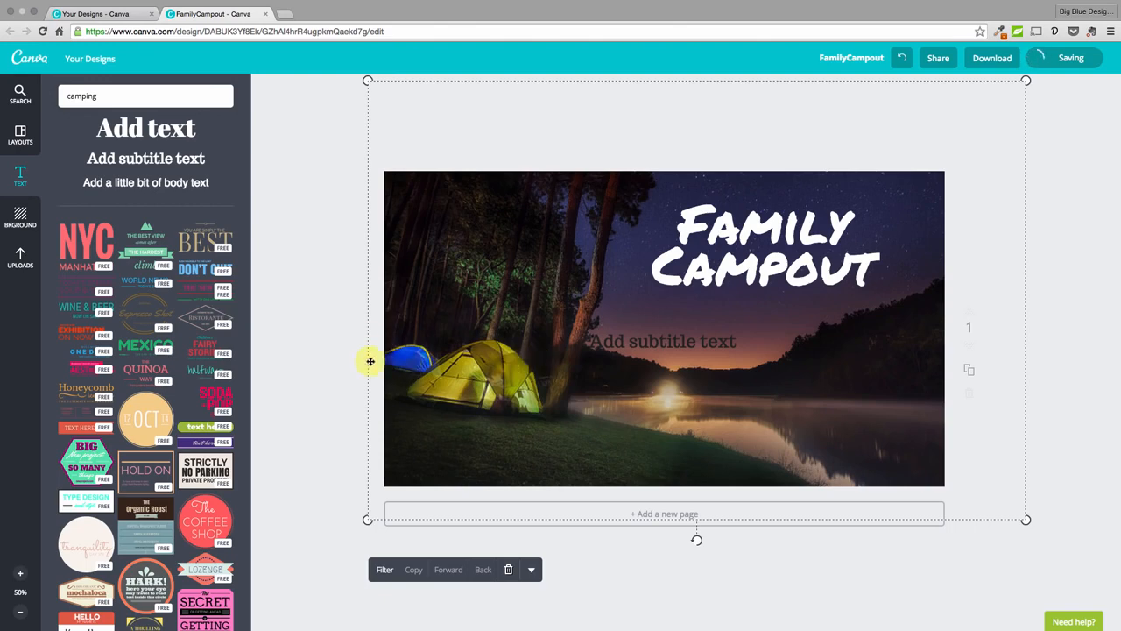
{"action": "left_click", "coordinate": [342, 356]}
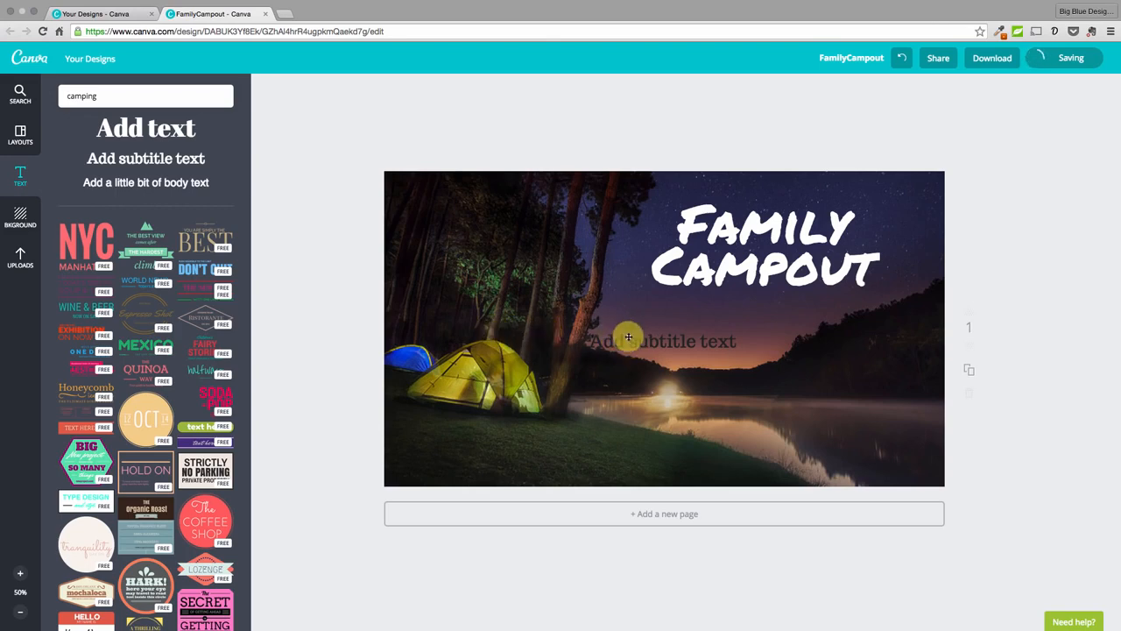
{"action": "left_click_drag", "start_coordinate": [629, 341], "coordinate": [720, 308]}
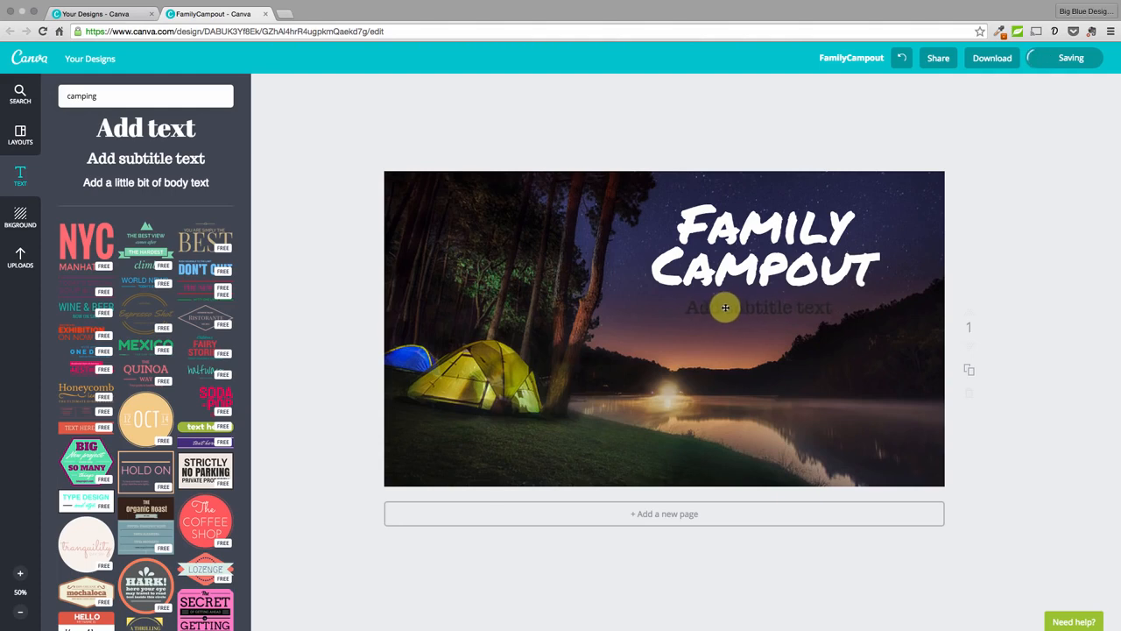
- Fine-tune the subtitle's position so it is centred close under the heading, and select its placeholder text for editing
{"action": "left_click", "coordinate": [552, 322]}
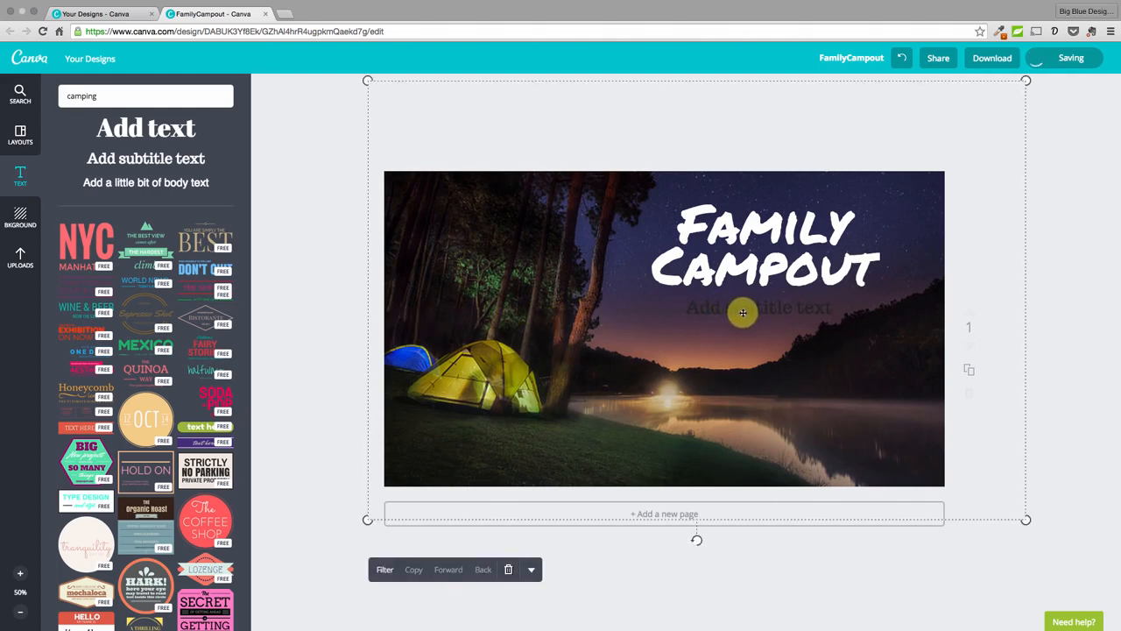
{"action": "mouse_move", "coordinate": [743, 313]}
{"action": "left_mouse_down"}
{"action": "mouse_move", "coordinate": [736, 320]}
{"action": "mouse_move", "coordinate": [747, 313]}
{"action": "left_mouse_up"}
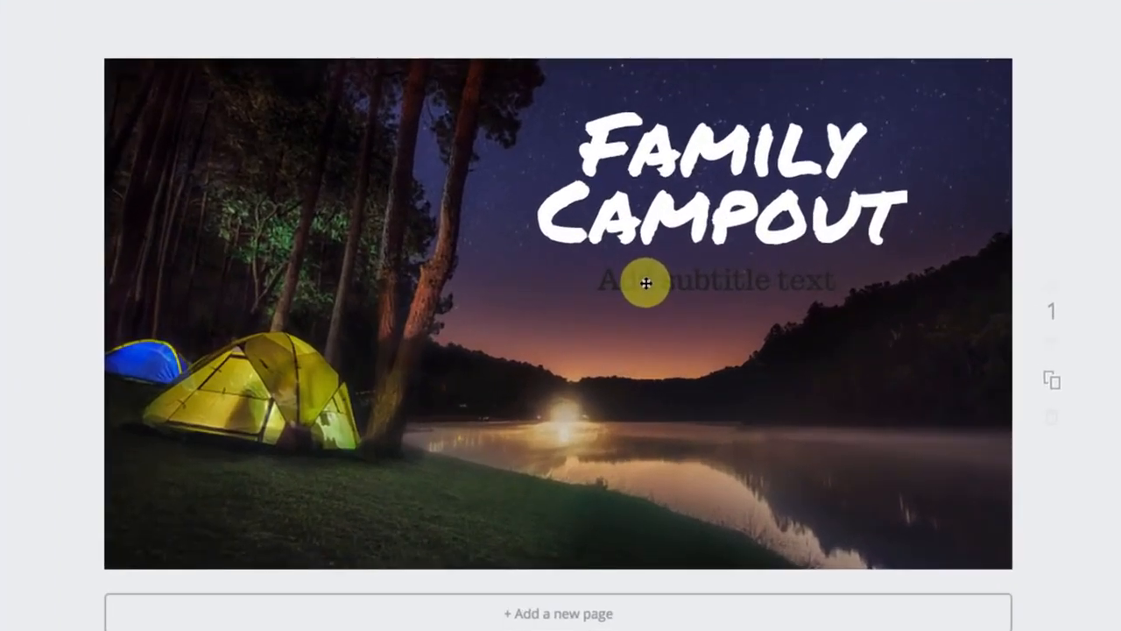
{"action": "mouse_move", "coordinate": [645, 283]}
{"action": "left_mouse_down"}
{"action": "mouse_move", "coordinate": [658, 279]}
{"action": "mouse_move", "coordinate": [646, 279]}
{"action": "left_mouse_up"}
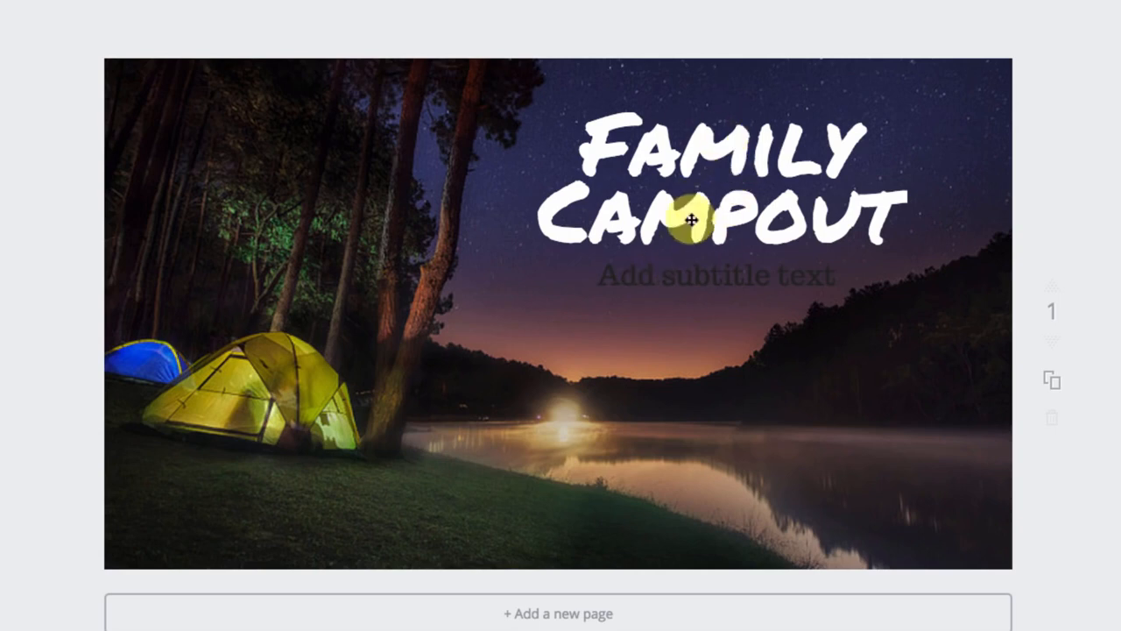
{"action": "left_click", "coordinate": [675, 278]}
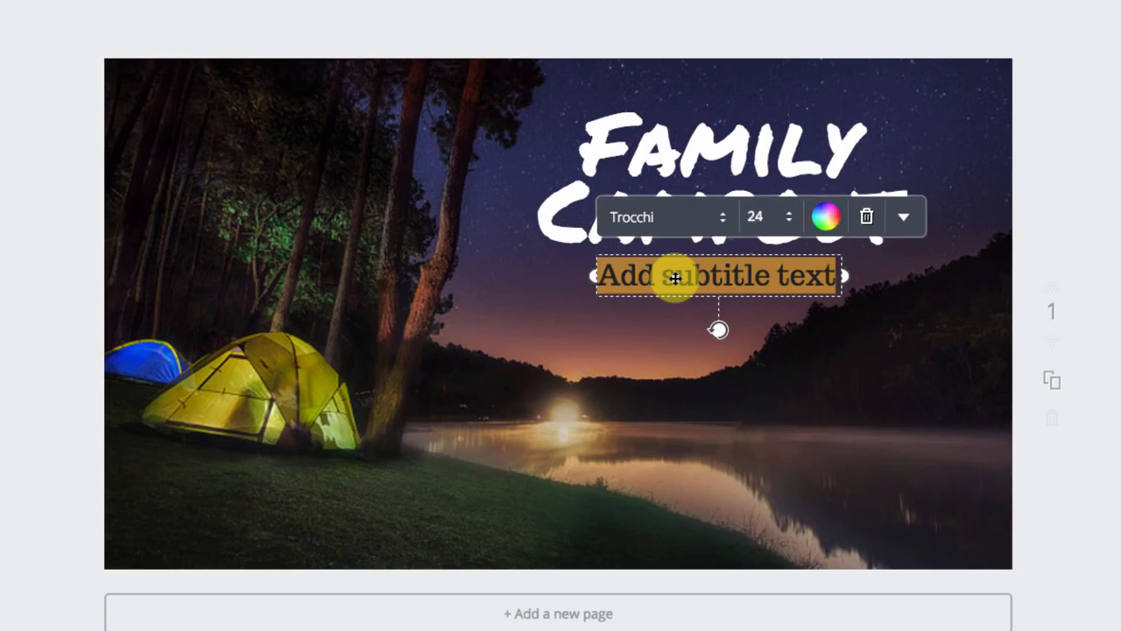
- Replace the subtitle placeholder with "June 5-7, 2015" and centre-align it
{"action": "key", "text": "BackSpace"}
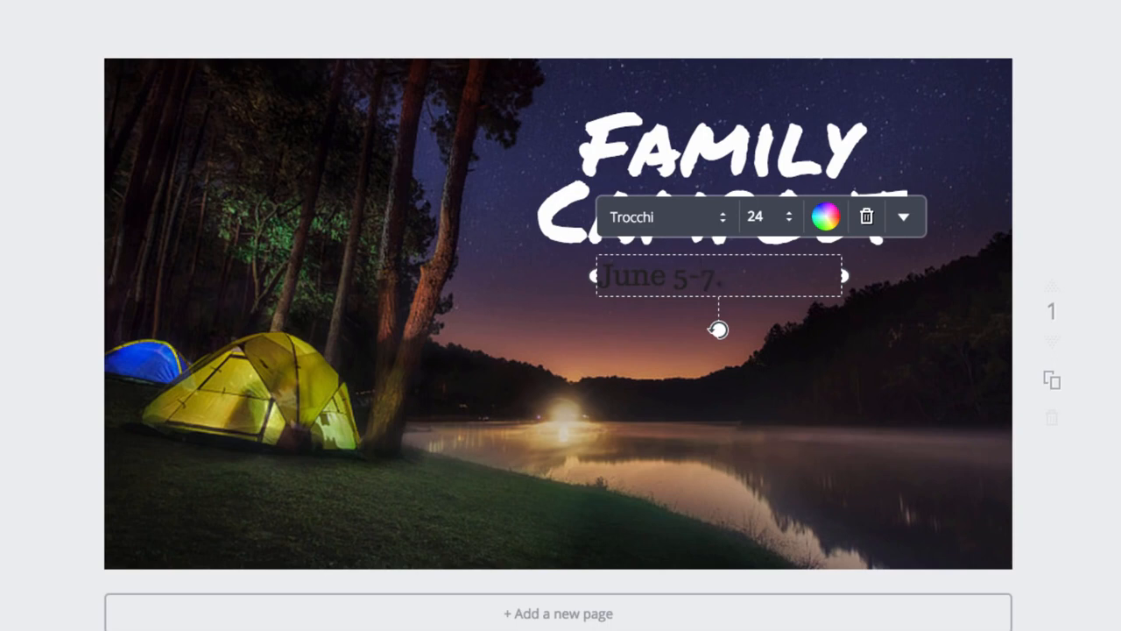
{"action": "left_click", "coordinate": [685, 286]}
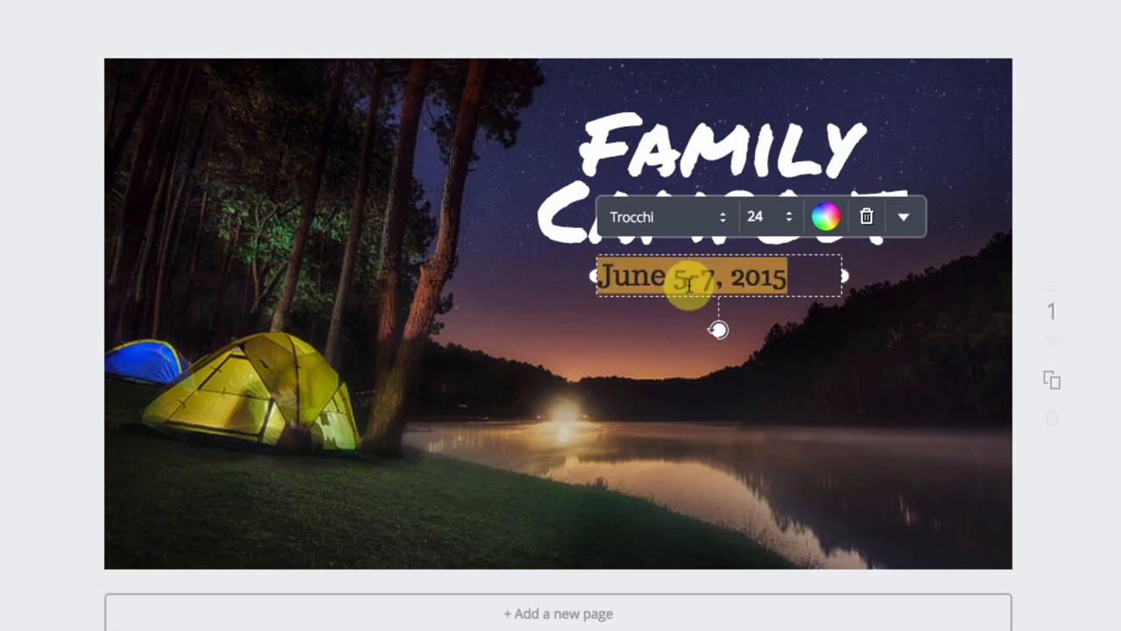
{"action": "left_click", "coordinate": [903, 217]}
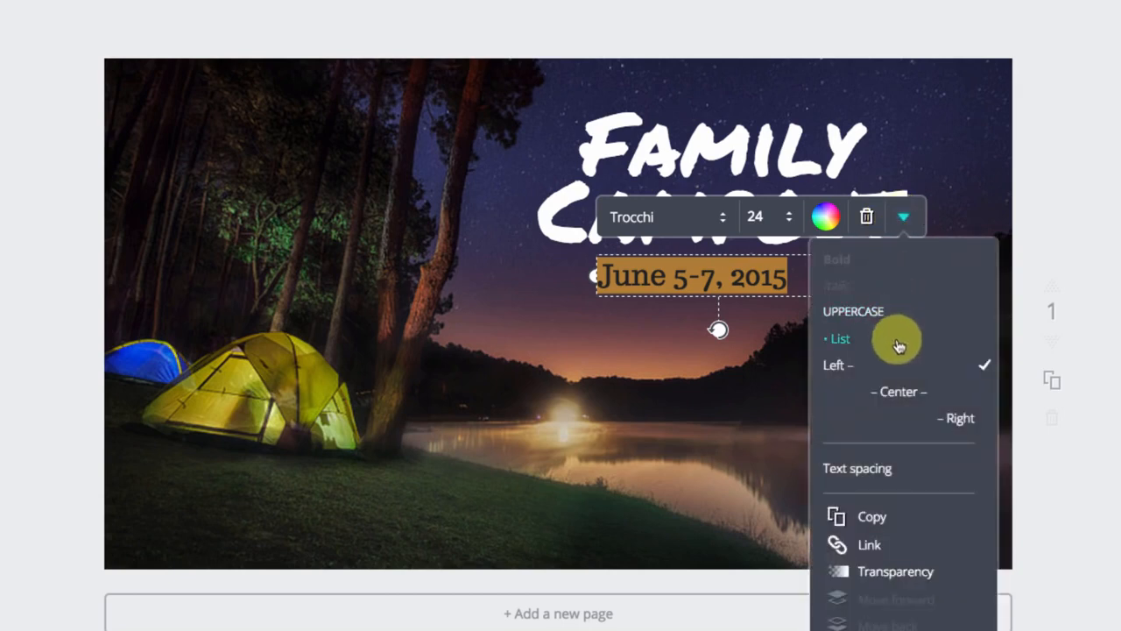
{"action": "left_click", "coordinate": [897, 394]}
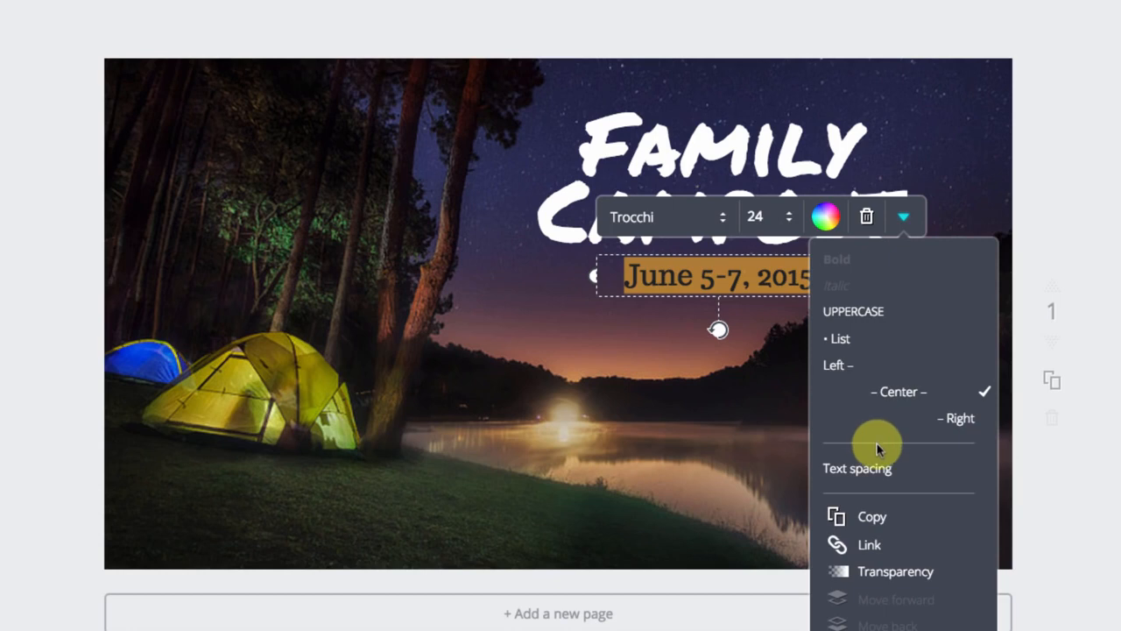
- Set the date subtitle's font to Aleo and make it bold
{"action": "left_click", "coordinate": [688, 226]}
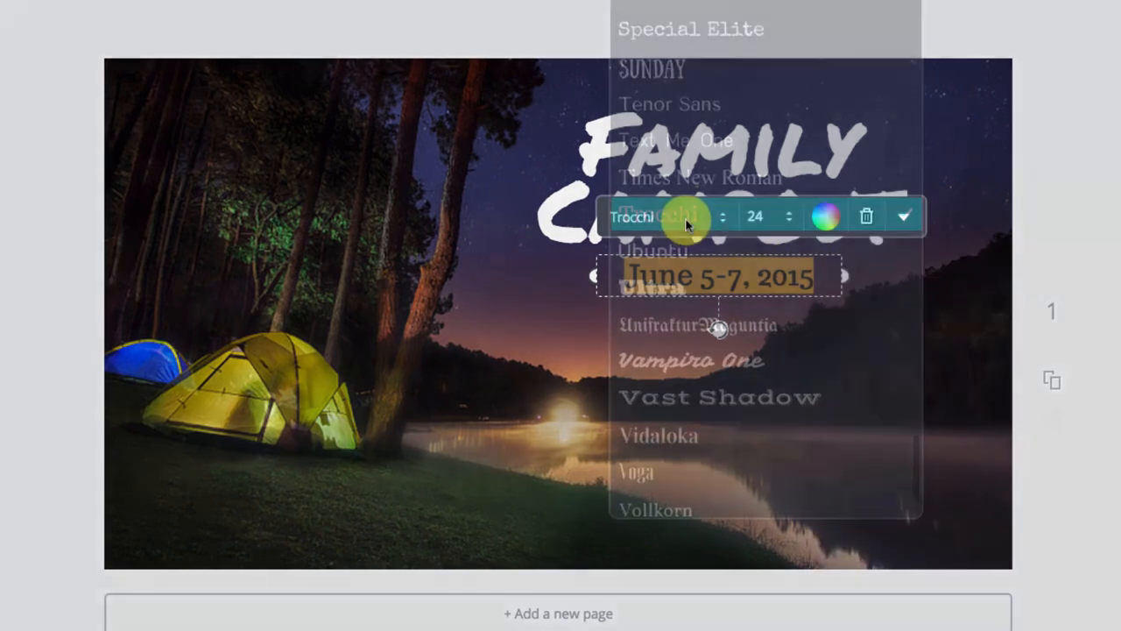
{"action": "scroll", "coordinate": [709, 13], "scroll_direction": "up", "scroll_amount": 5}
{"action": "scroll", "coordinate": [709, 13], "scroll_direction": "up", "scroll_amount": 15}
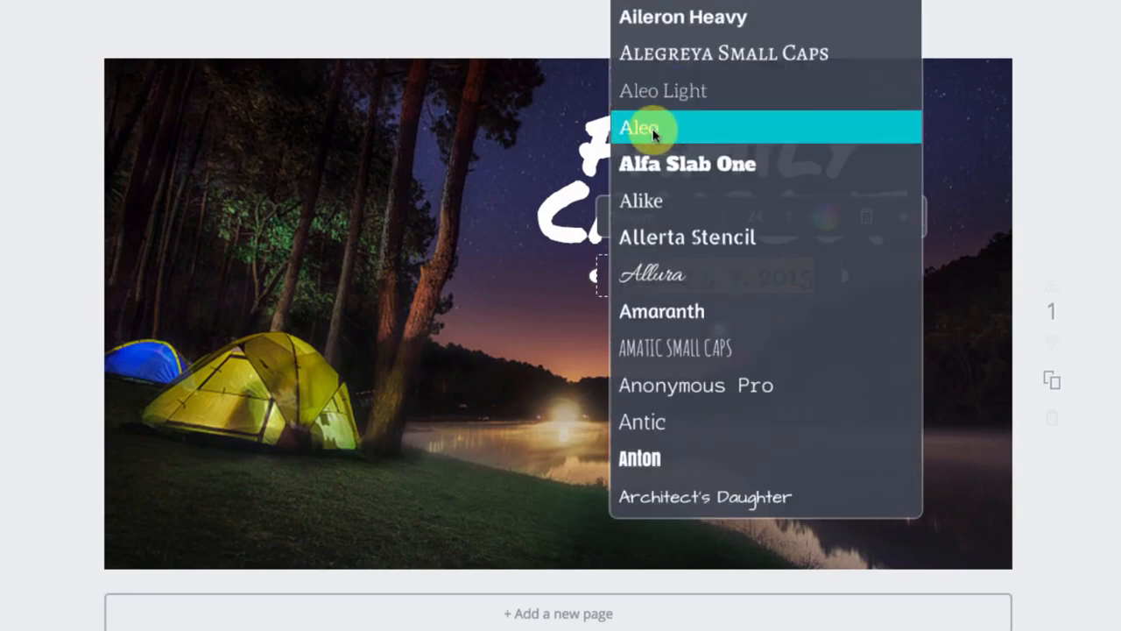
{"action": "left_click", "coordinate": [653, 129]}
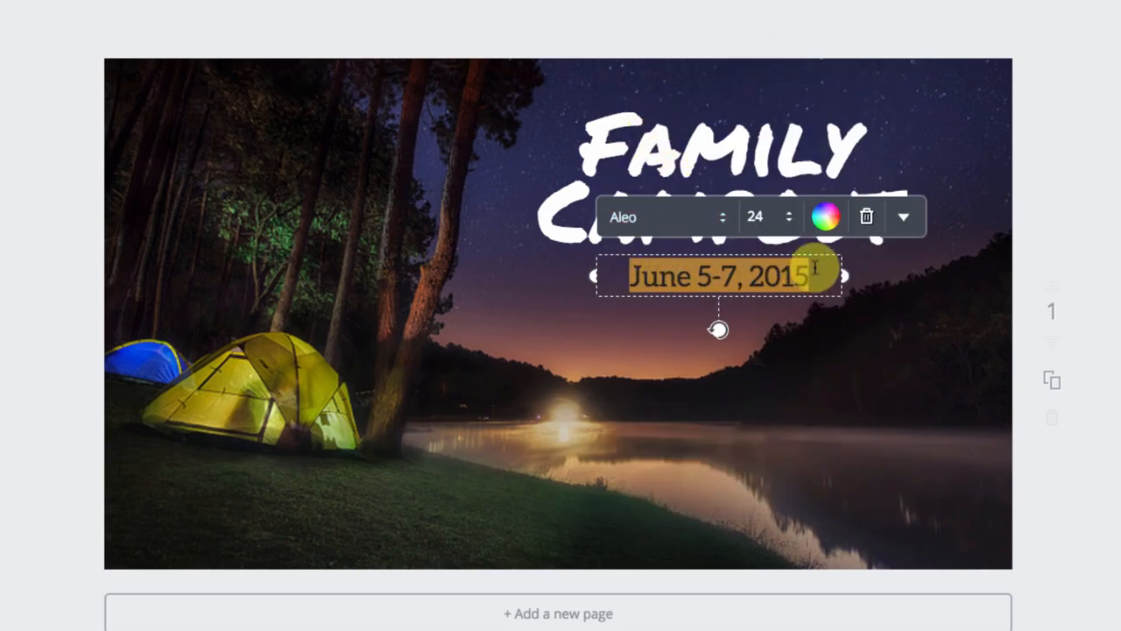
{"action": "left_click", "coordinate": [903, 219]}
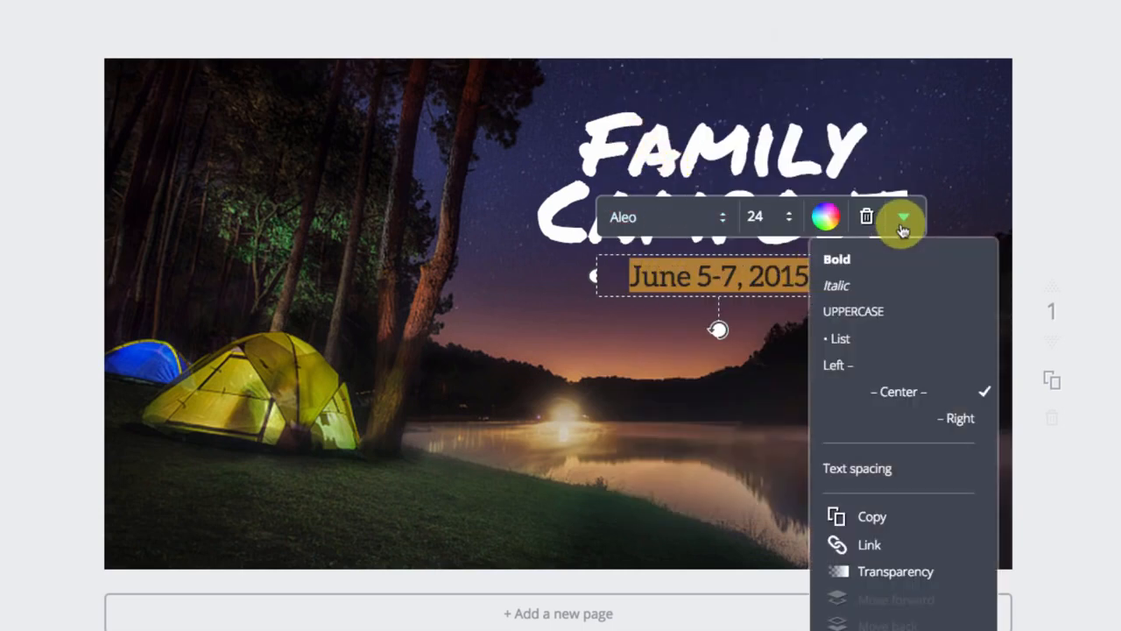
{"action": "left_click", "coordinate": [838, 261]}
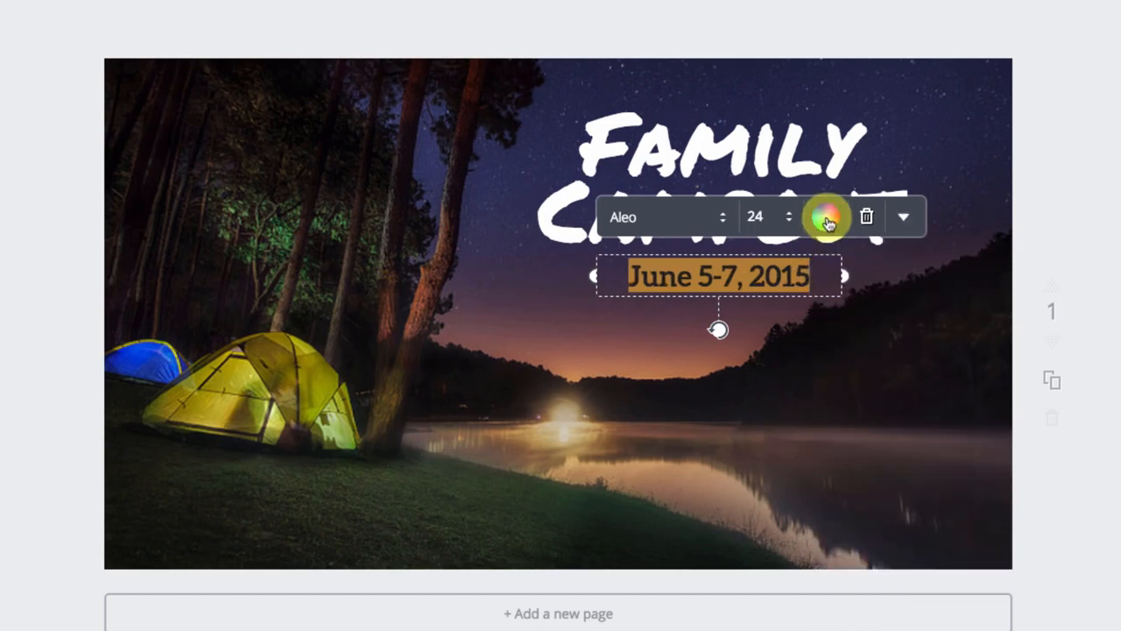
- Add a custom yellow-green colour, cccf17, and apply it to the date subtitle
{"action": "left_click", "coordinate": [826, 219]}
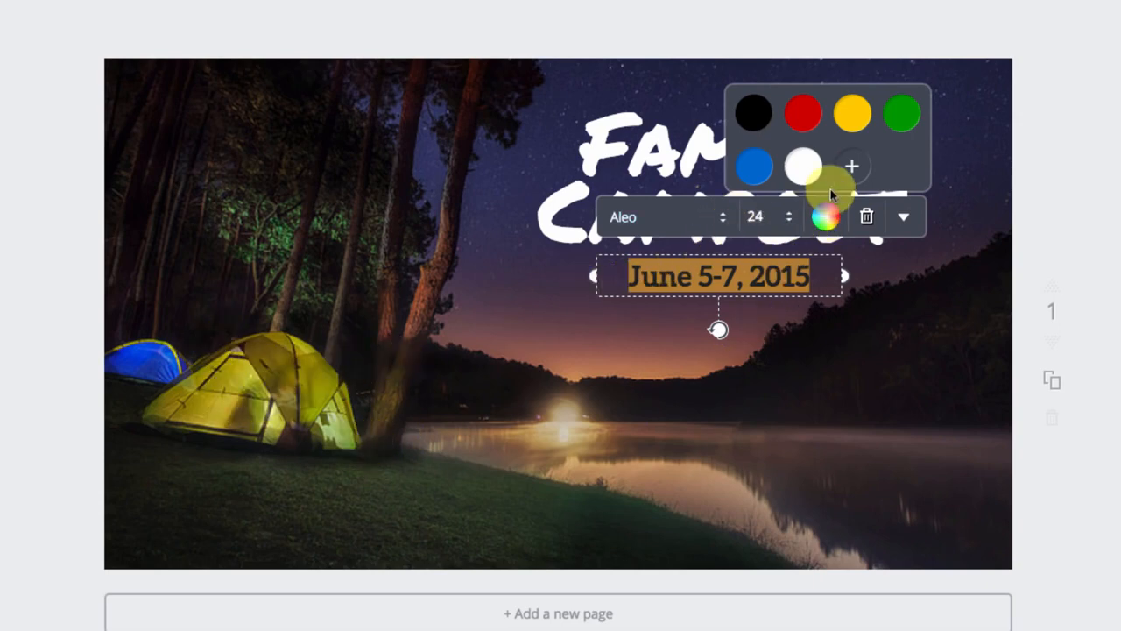
{"action": "left_click", "coordinate": [852, 167]}
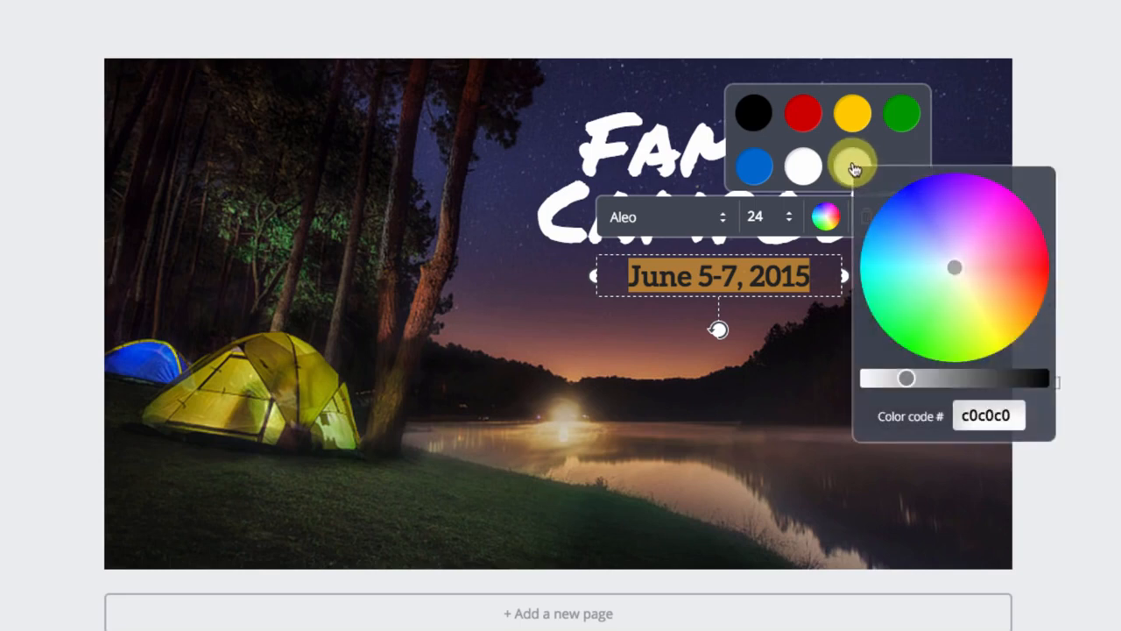
{"action": "left_click", "coordinate": [968, 291]}
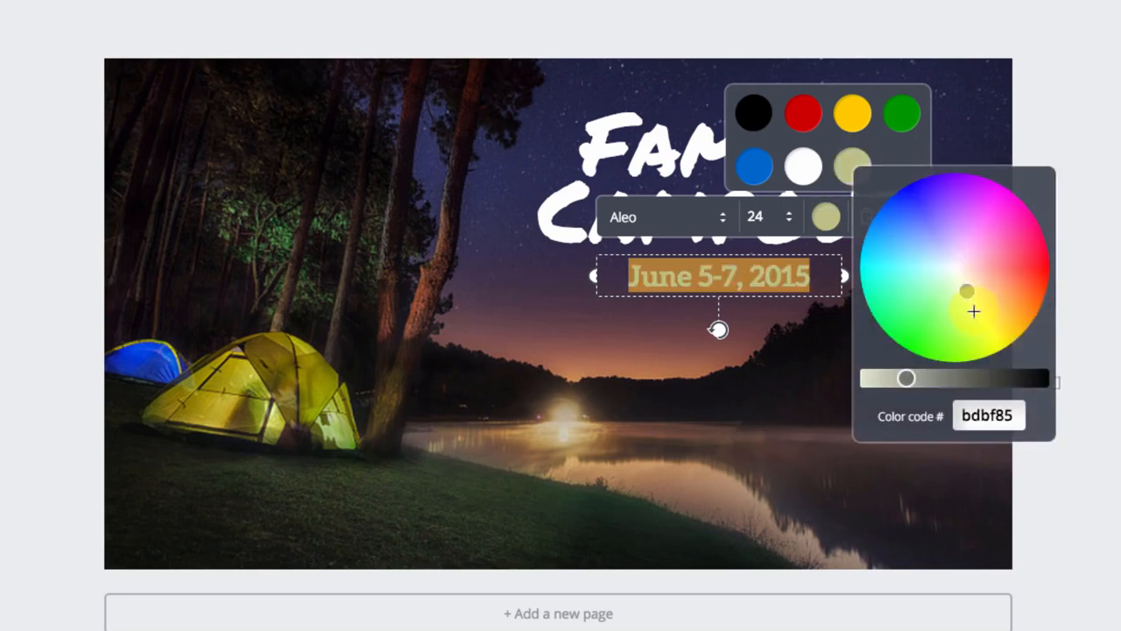
{"action": "left_click", "coordinate": [974, 312]}
{"action": "left_click", "coordinate": [984, 330]}
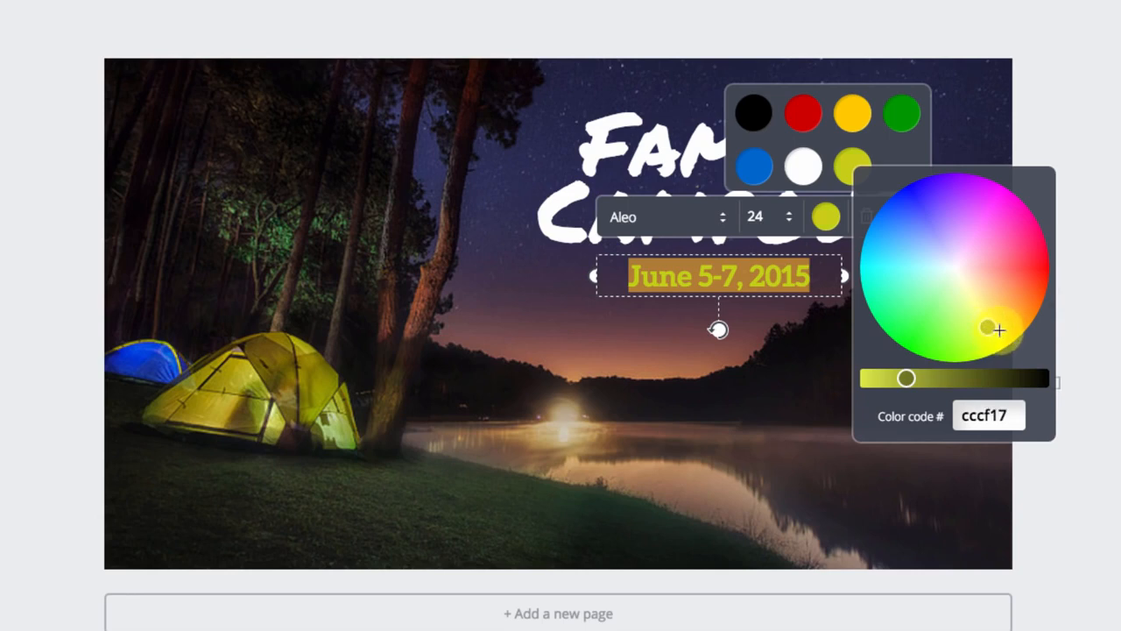
{"action": "left_click", "coordinate": [813, 327]}
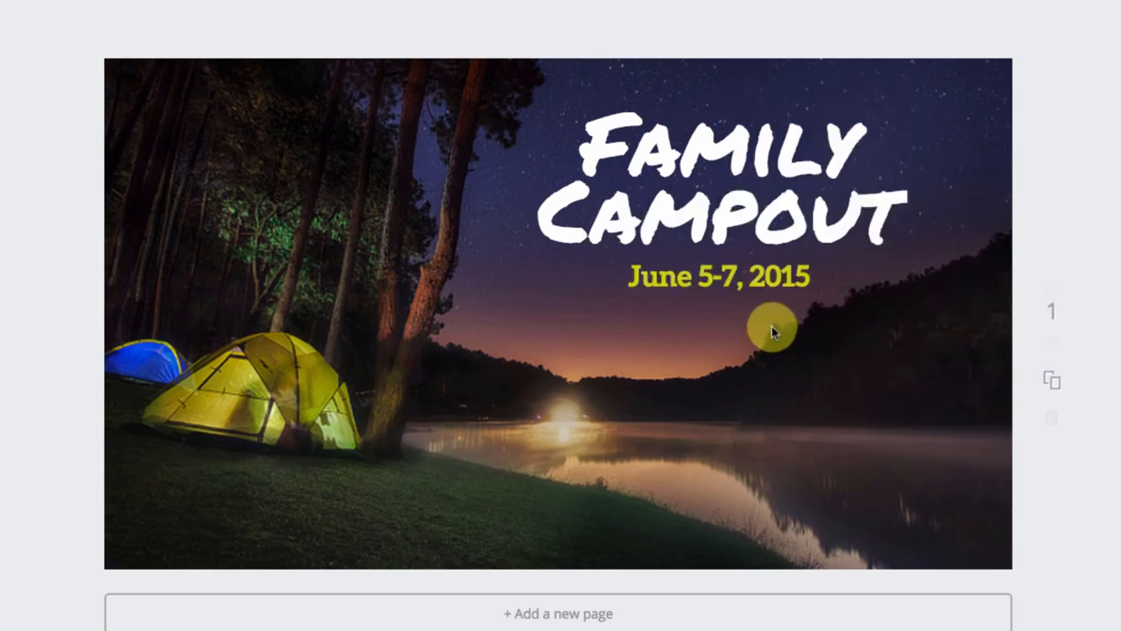
- Enlarge the date subtitle to size 36 and nudge it slightly up towards "Campout"
{"action": "left_click", "coordinate": [756, 282]}
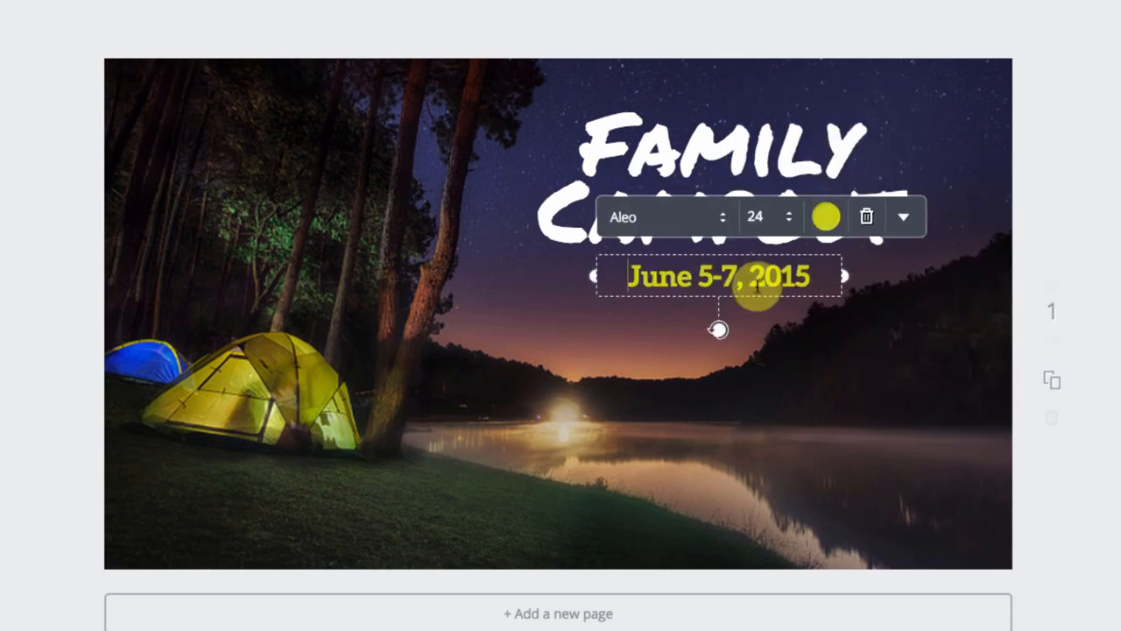
{"action": "left_click", "coordinate": [778, 217]}
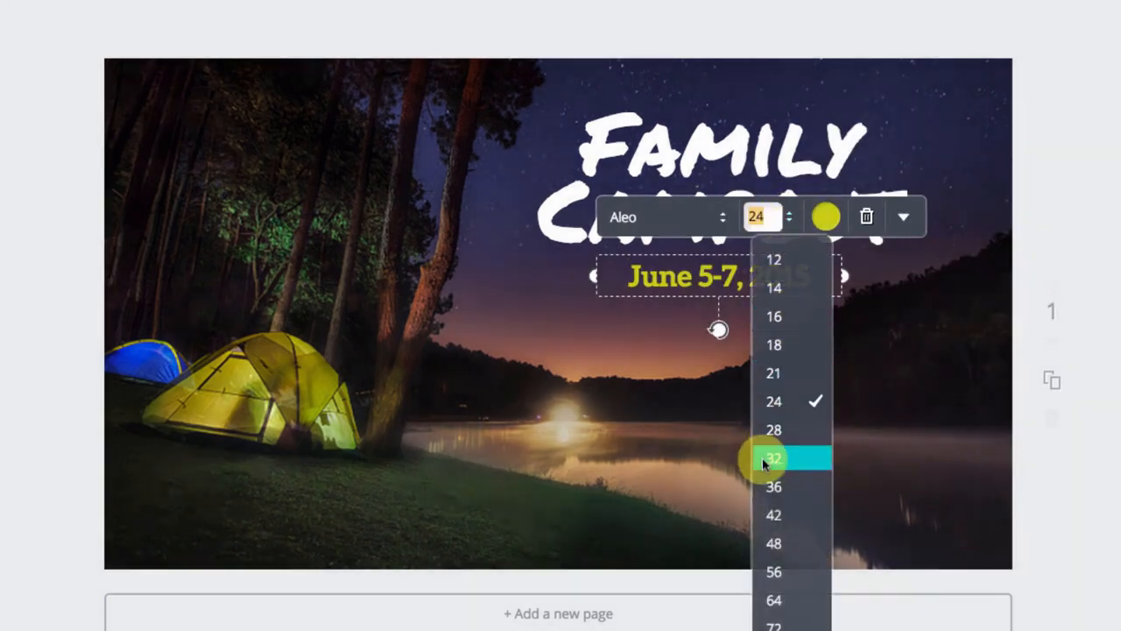
{"action": "left_click", "coordinate": [765, 461]}
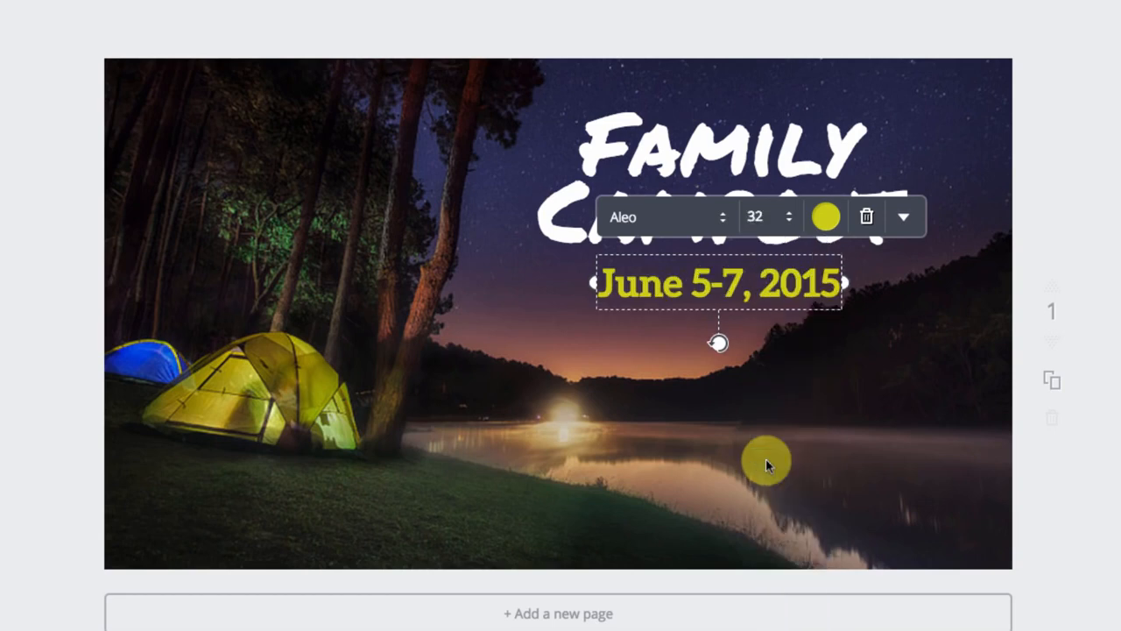
{"action": "left_click", "coordinate": [776, 216]}
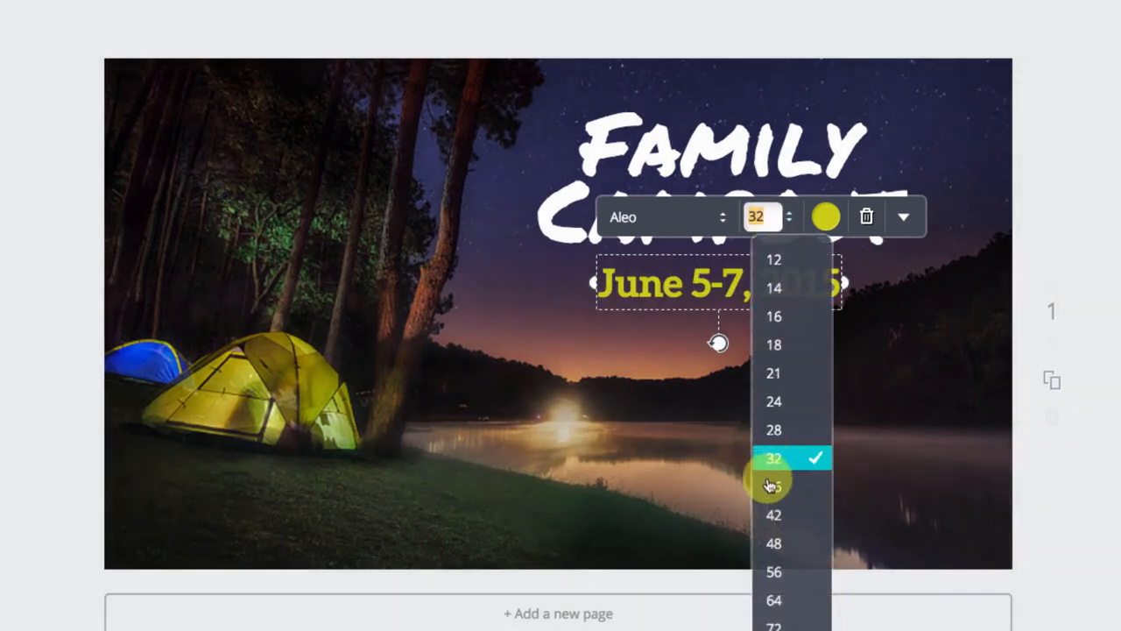
{"action": "left_click", "coordinate": [765, 487]}
{"action": "left_click", "coordinate": [748, 416]}
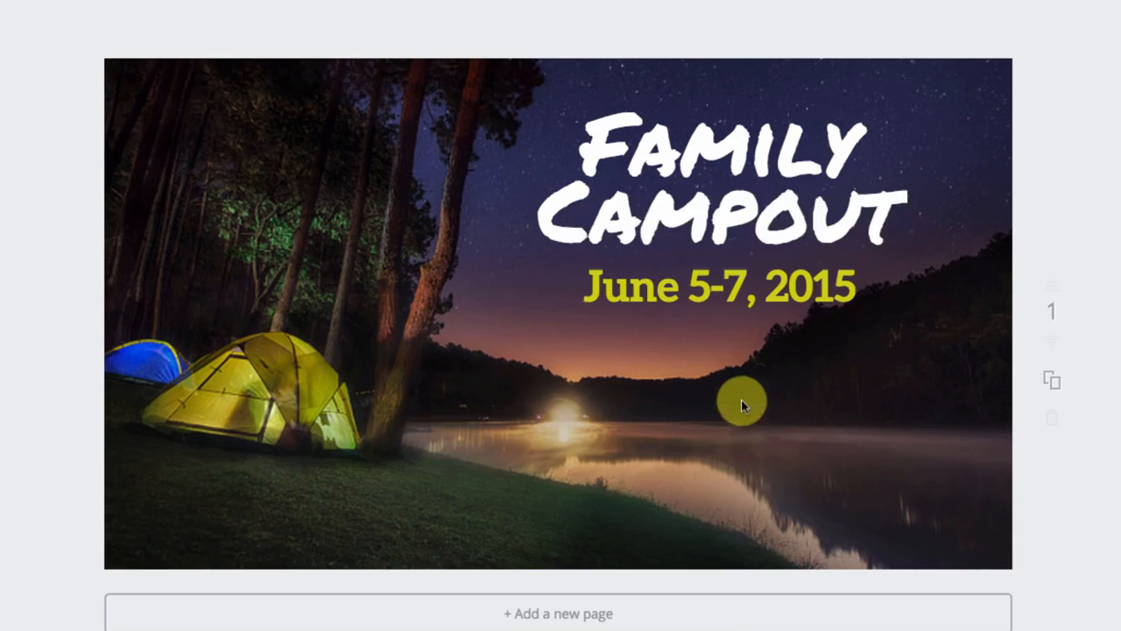
{"action": "left_click_drag", "start_coordinate": [732, 287], "coordinate": [730, 286]}
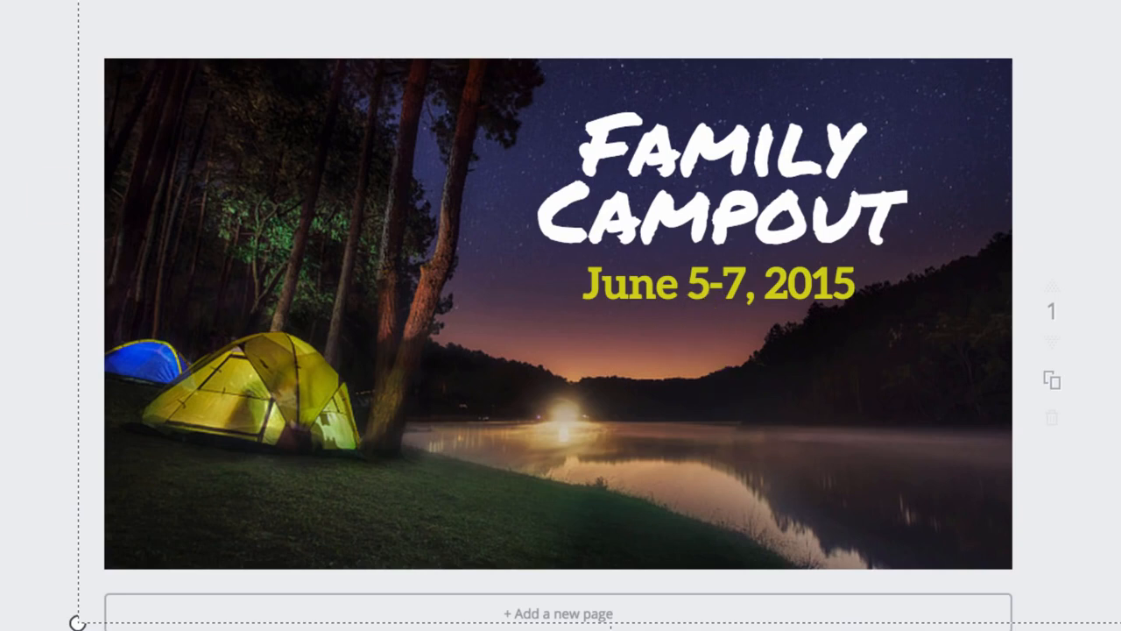
- Duplicate the date text box and place the copy directly beneath the original, aligned with it
{"action": "left_click", "coordinate": [653, 298]}
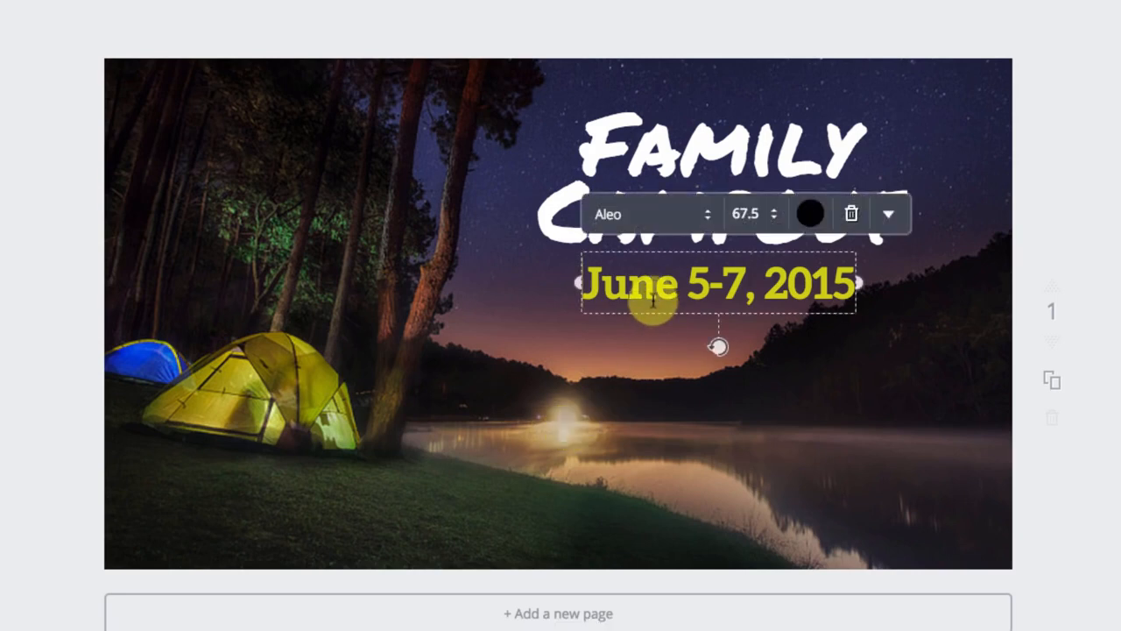
{"action": "left_click", "coordinate": [888, 214]}
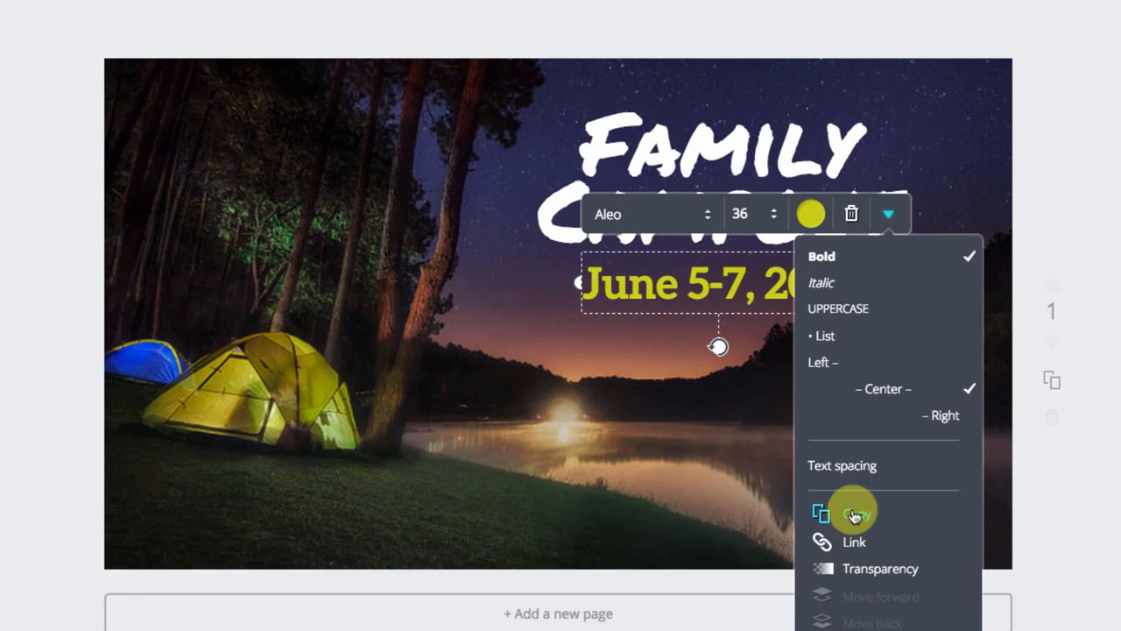
{"action": "left_click", "coordinate": [854, 516]}
{"action": "left_click", "coordinate": [723, 440]}
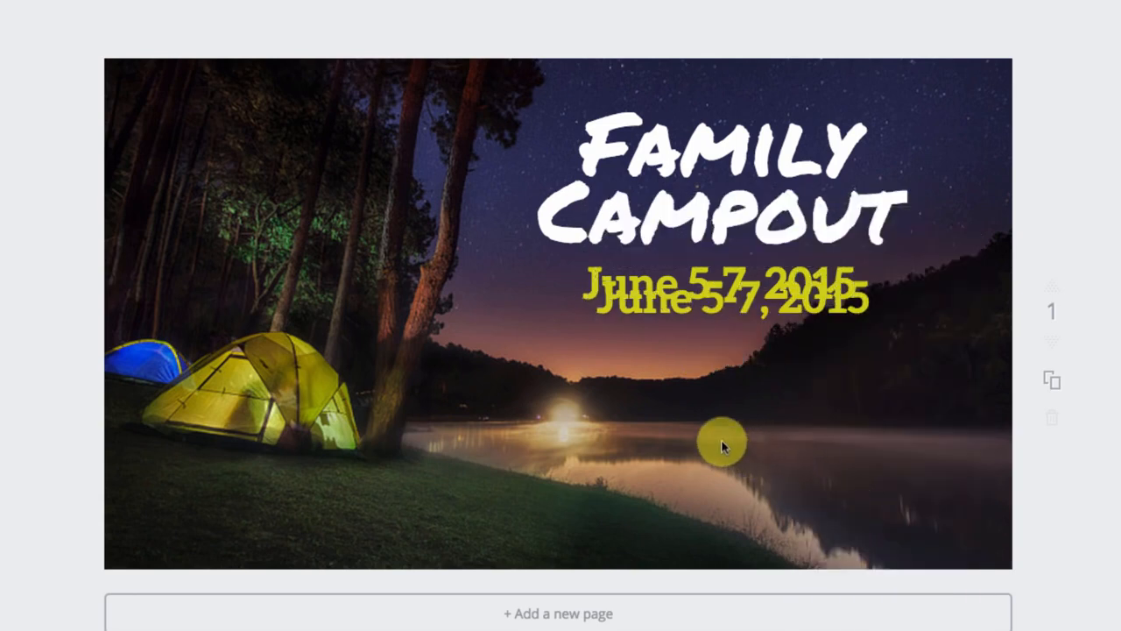
{"action": "left_click_drag", "start_coordinate": [697, 313], "coordinate": [678, 334]}
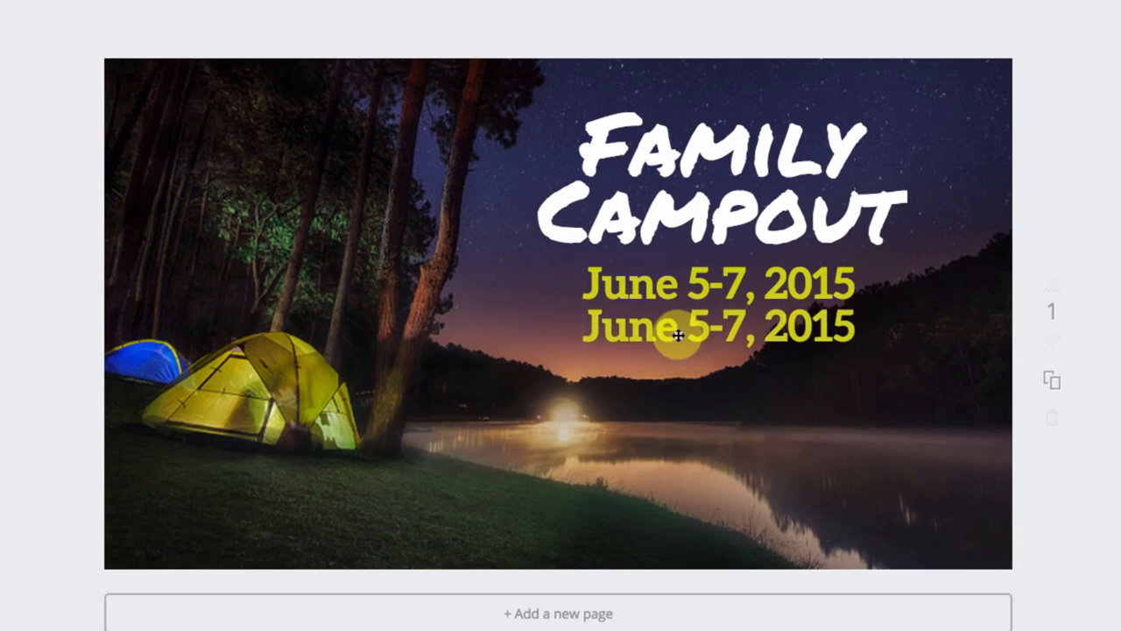
- Change the duplicated date's text colour to white
{"action": "double_click", "coordinate": [676, 328]}
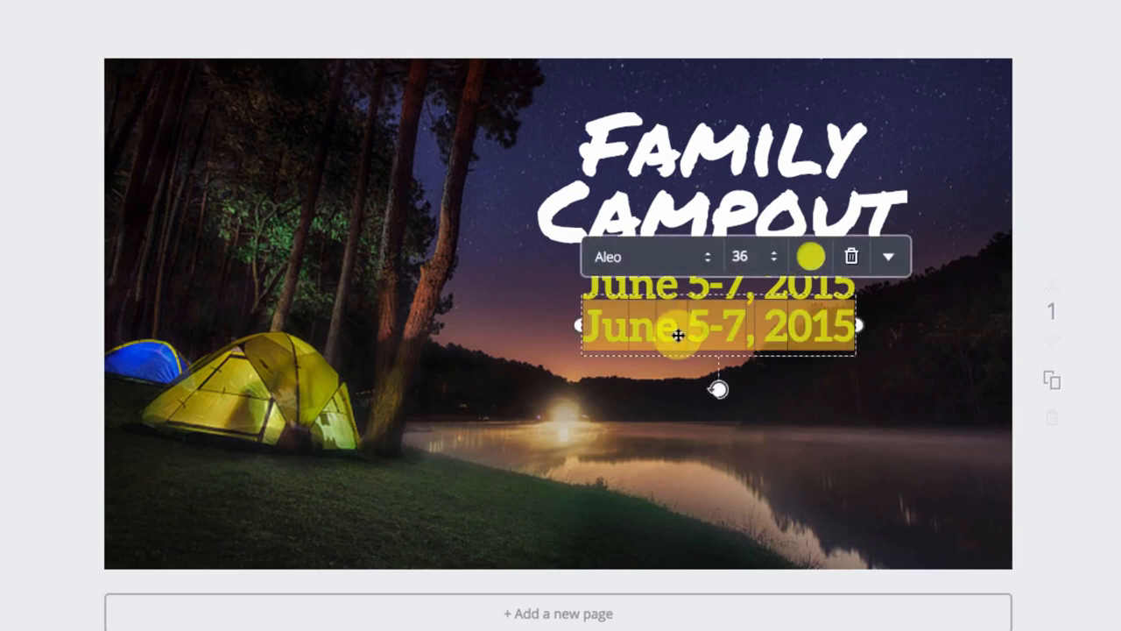
{"action": "left_click", "coordinate": [808, 255]}
{"action": "left_click", "coordinate": [830, 208]}
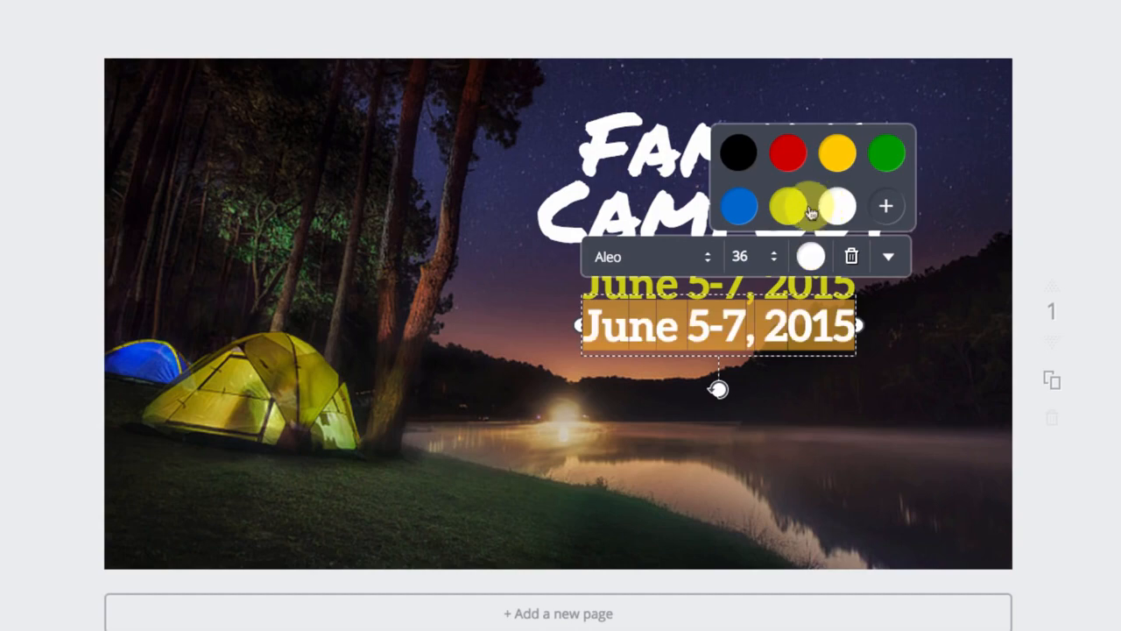
- Set the duplicated date's font to Aleo Light and its size to 24
{"action": "left_click", "coordinate": [656, 256]}
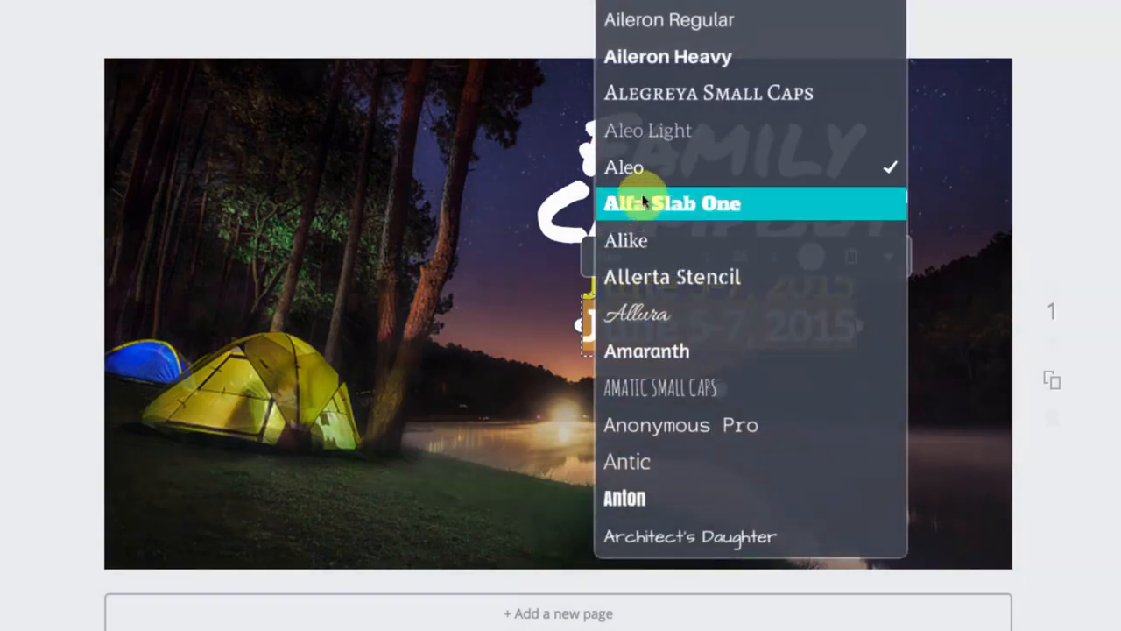
{"action": "left_click", "coordinate": [644, 133]}
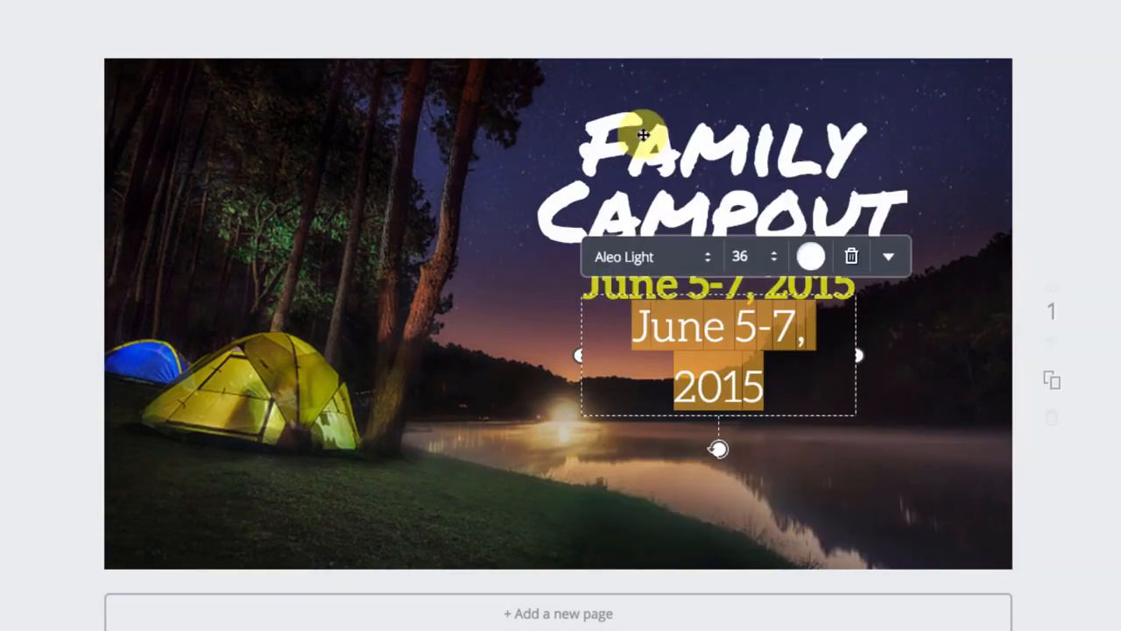
{"action": "left_click", "coordinate": [759, 263]}
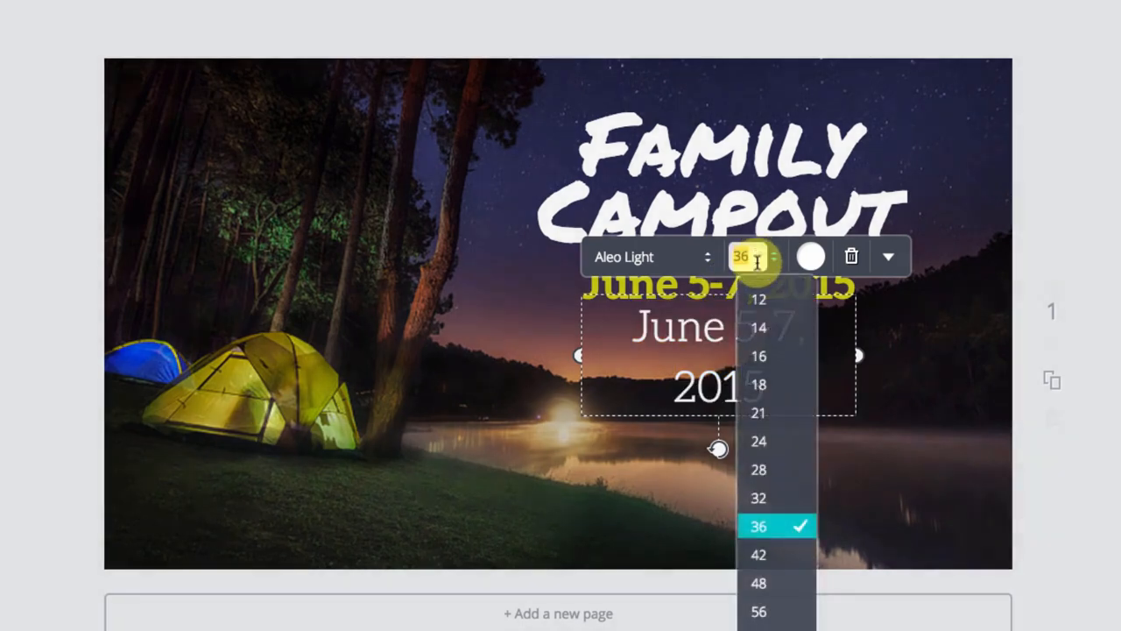
{"action": "left_click", "coordinate": [760, 438]}
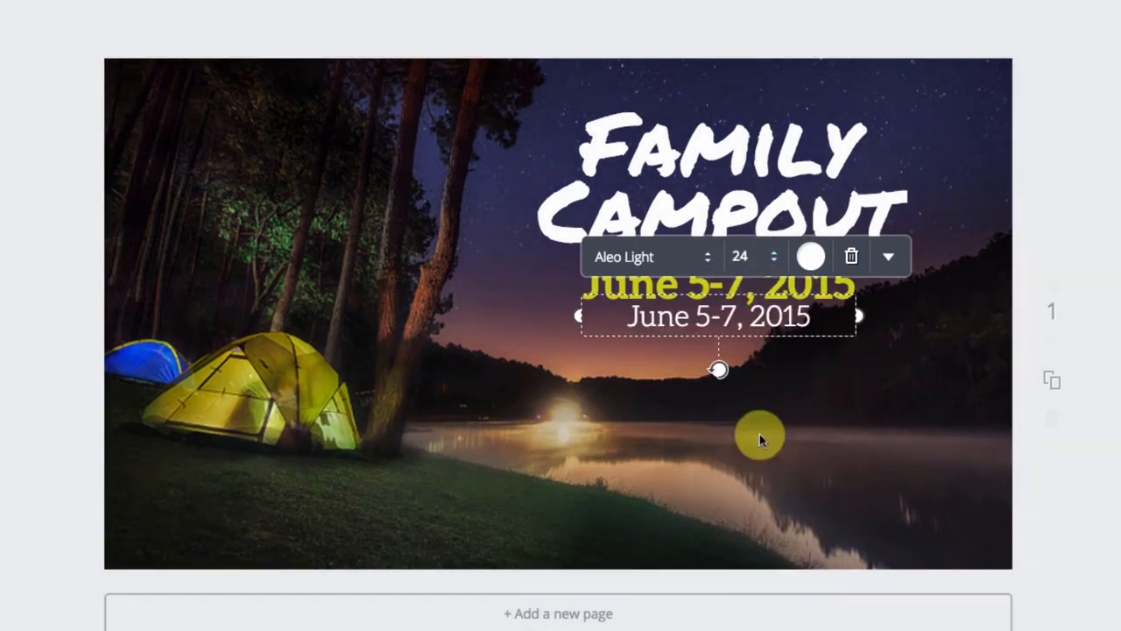
- Switch the lower white date's font to Aleo, keeping its text selected and its bold style on
{"action": "double_click", "coordinate": [735, 320]}
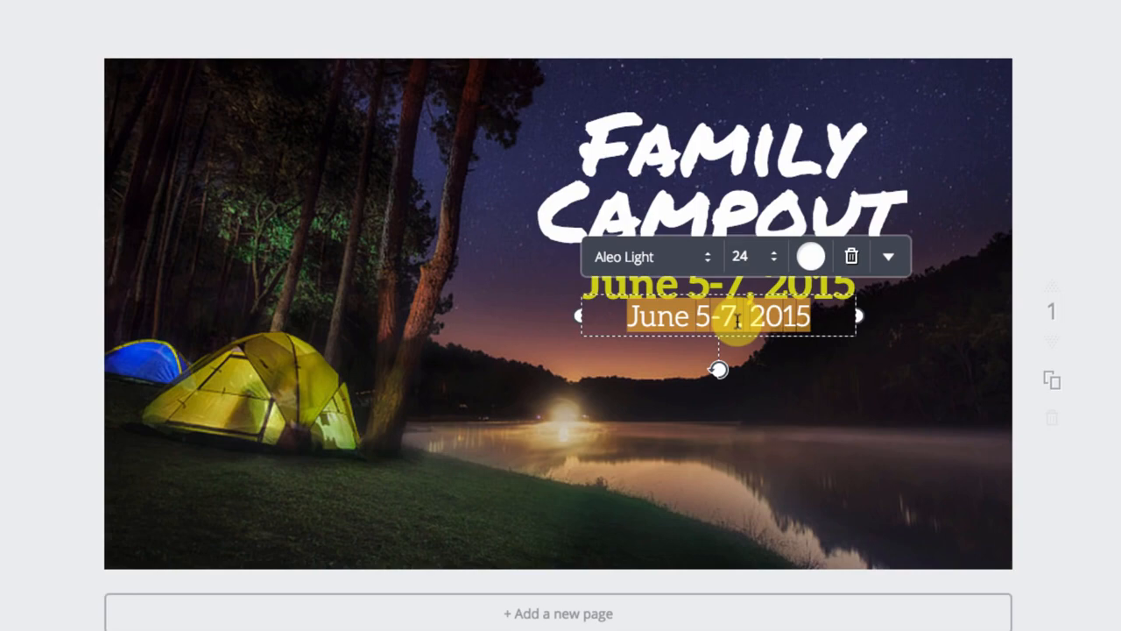
{"action": "left_click", "coordinate": [707, 259]}
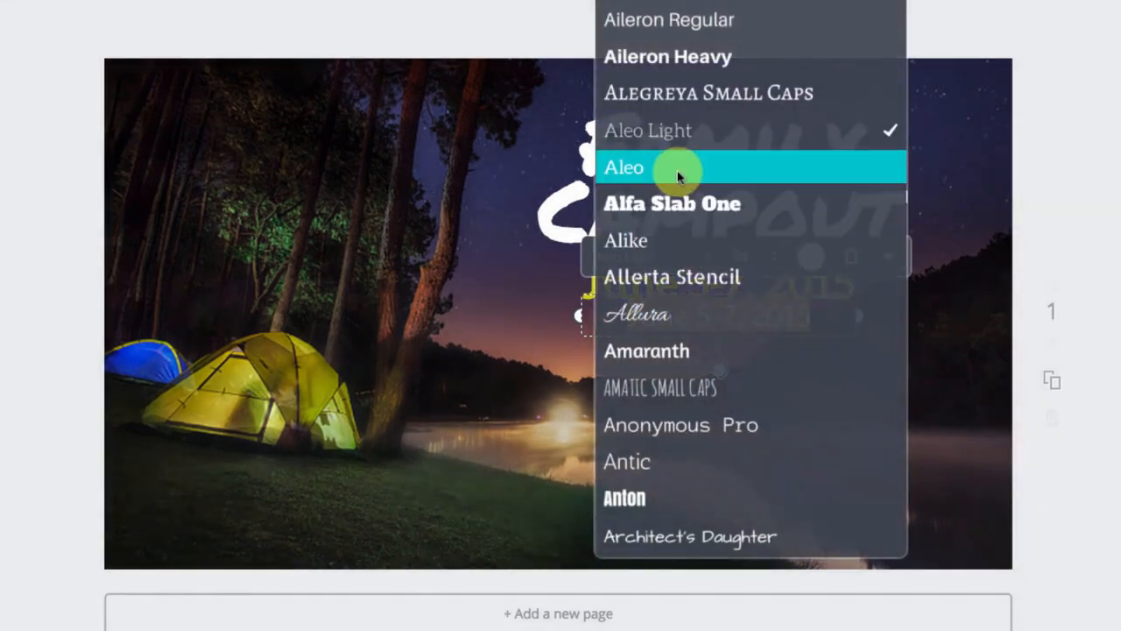
{"action": "left_click", "coordinate": [679, 168]}
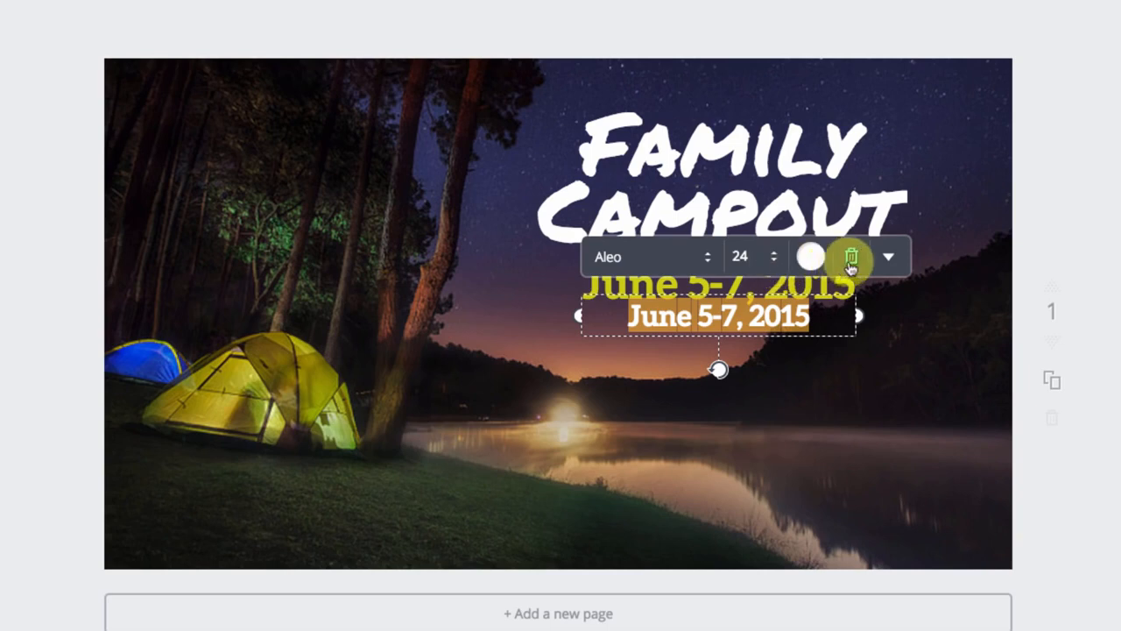
{"action": "left_click", "coordinate": [888, 257]}
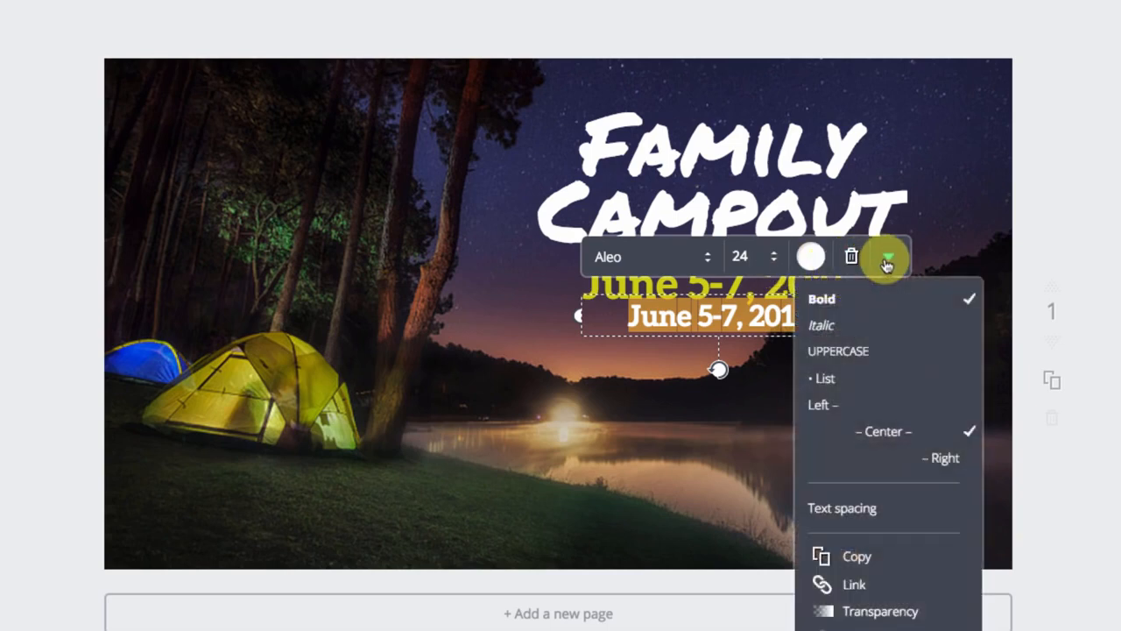
{"action": "left_click", "coordinate": [664, 323]}
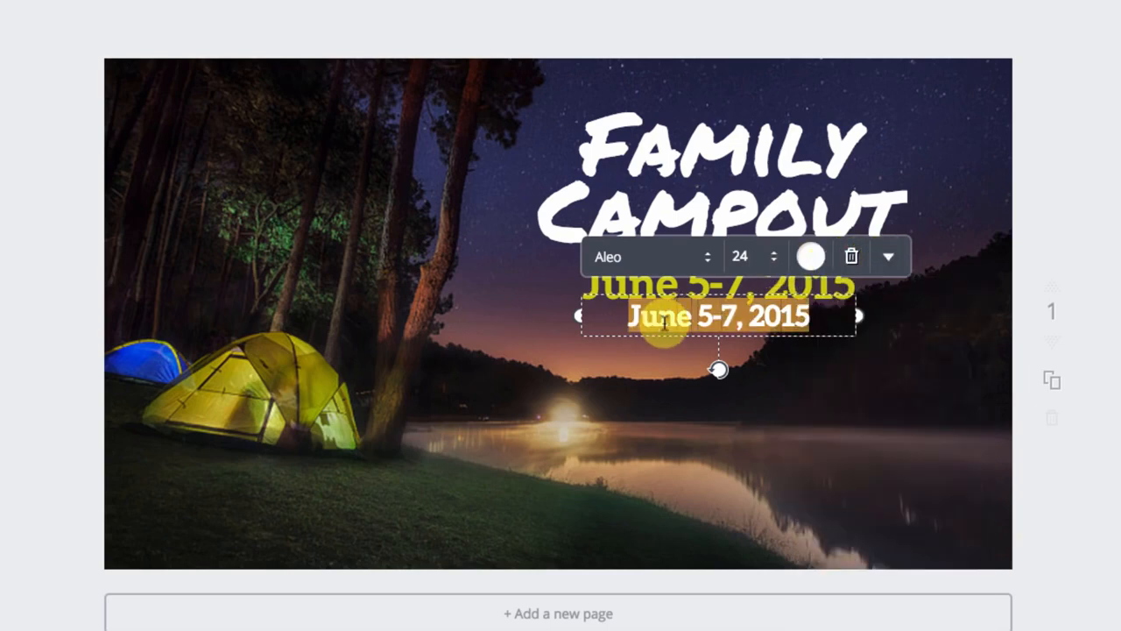
- Replace the lower white date with "Mahogany Grove Group Site" and move the line slightly down, away from the yellow-green date
{"action": "type", "text": "Mahog"}
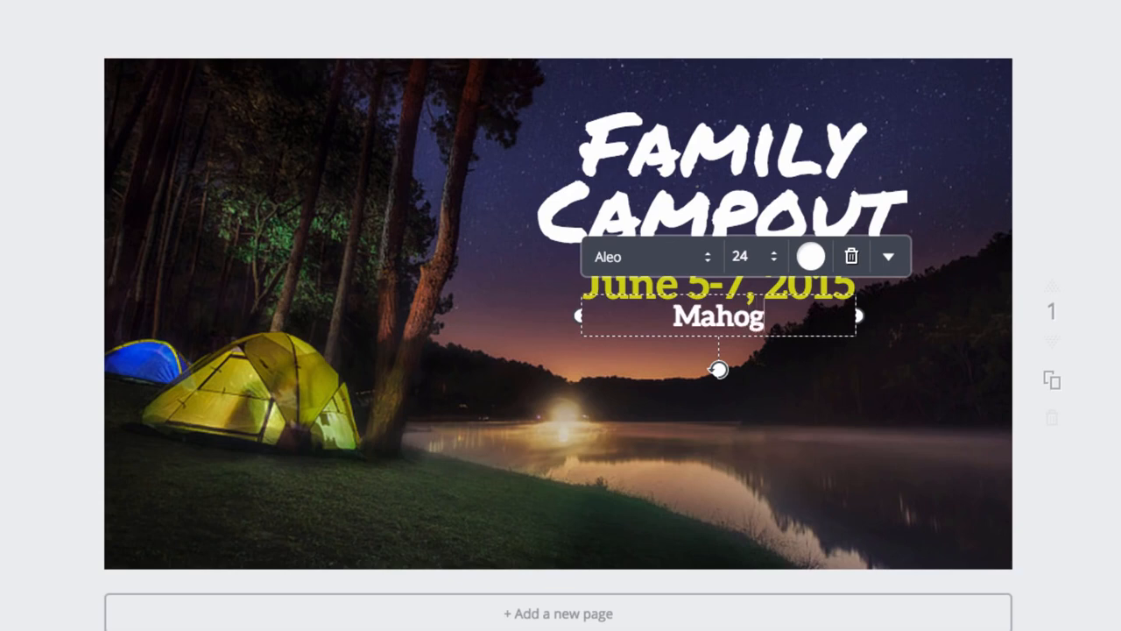
{"action": "type", "text": "any Gro"}
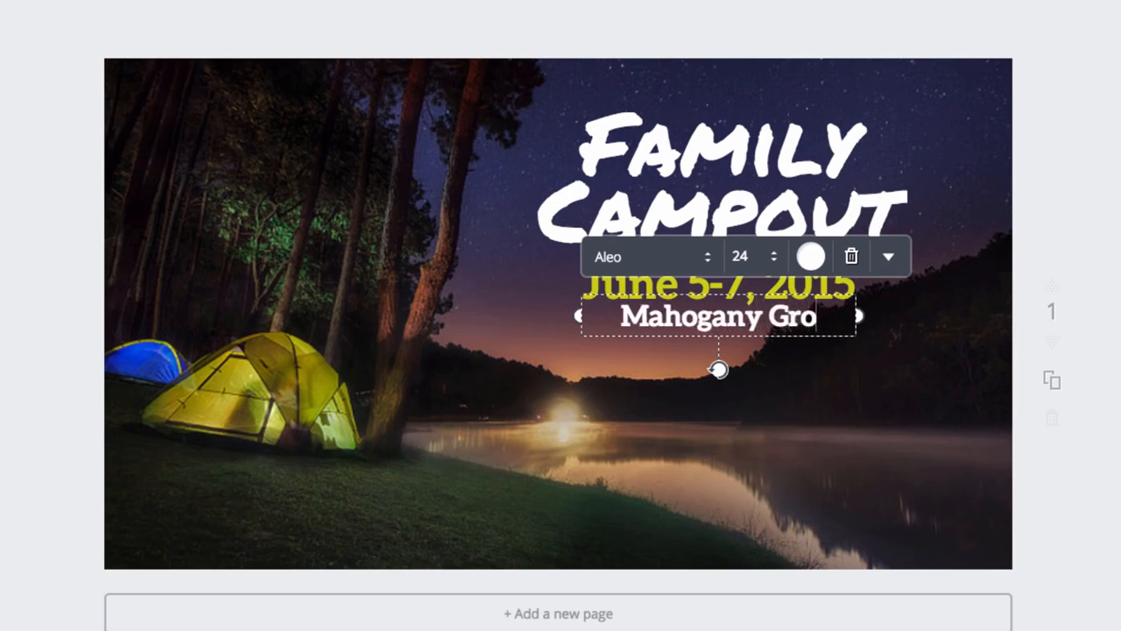
{"action": "type", "text": "ve Group Si"}
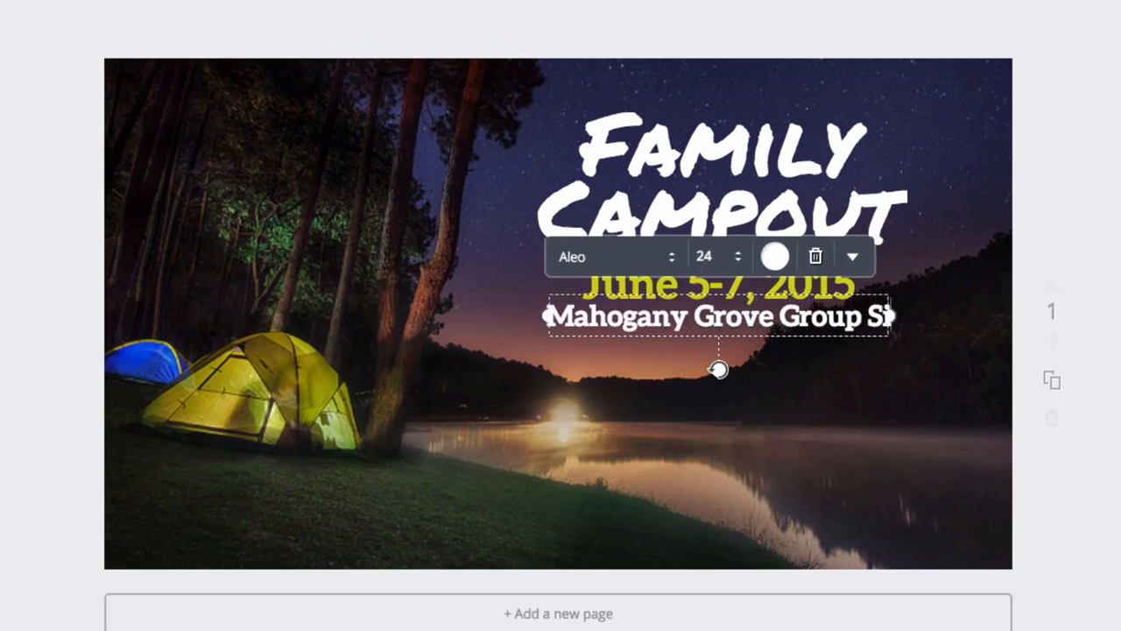
{"action": "type", "text": "te"}
{"action": "left_click", "coordinate": [583, 383]}
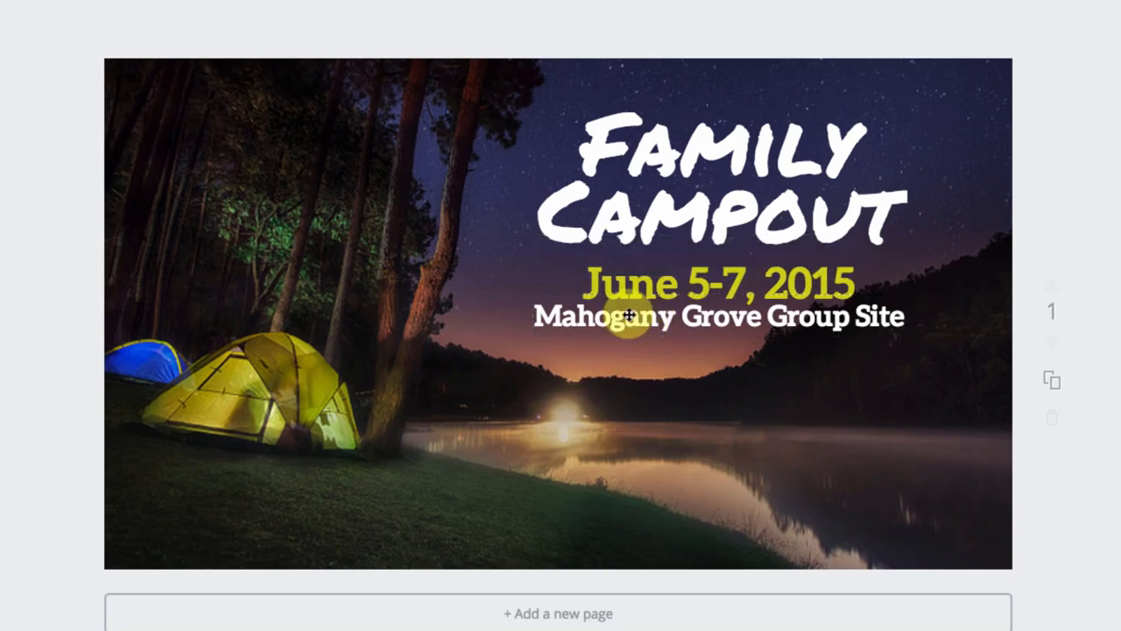
{"action": "left_click_drag", "start_coordinate": [628, 315], "coordinate": [627, 325]}
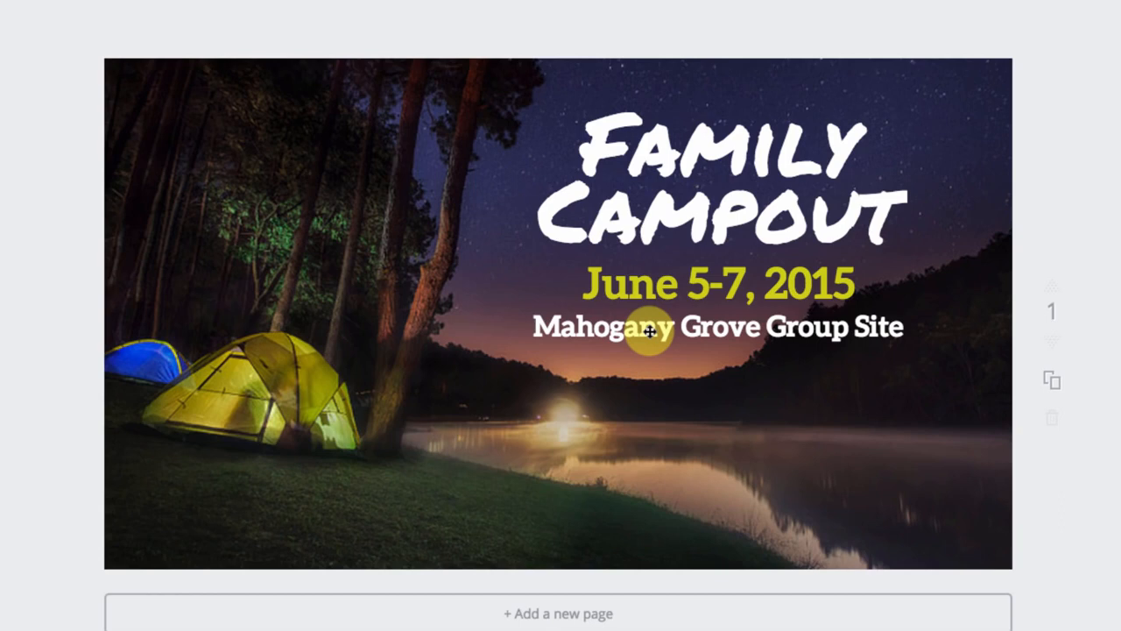
- Duplicate the "Mahogany Grove Group Site" line and place the copy directly beneath it, aligned with the original
{"action": "left_click", "coordinate": [649, 330]}
{"action": "left_click", "coordinate": [840, 267]}
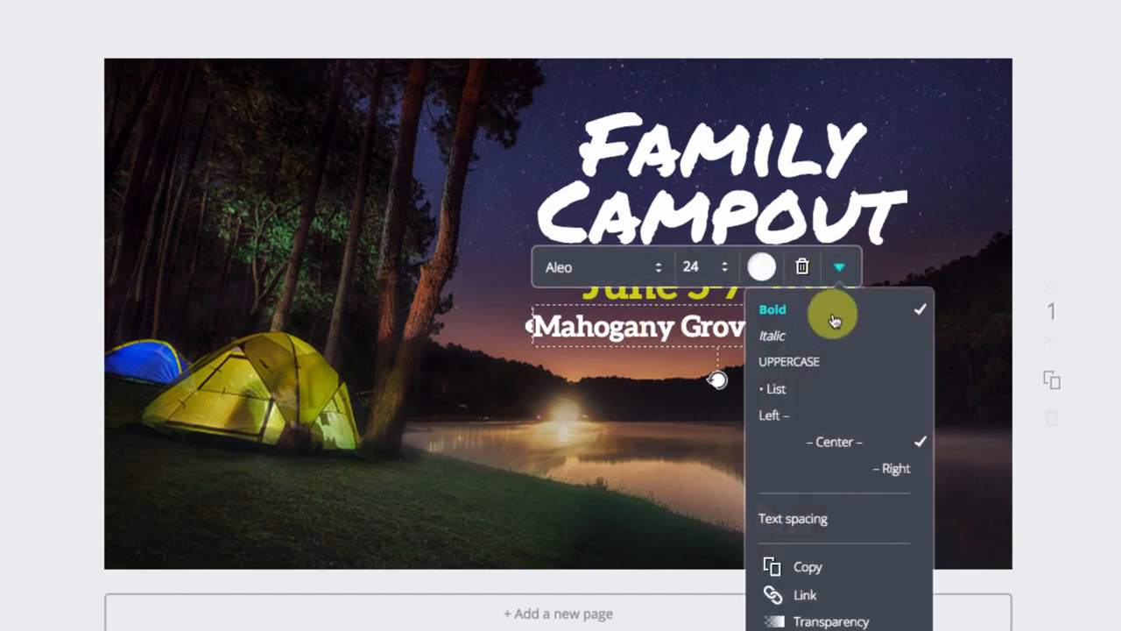
{"action": "left_click", "coordinate": [801, 569]}
{"action": "left_click", "coordinate": [683, 408]}
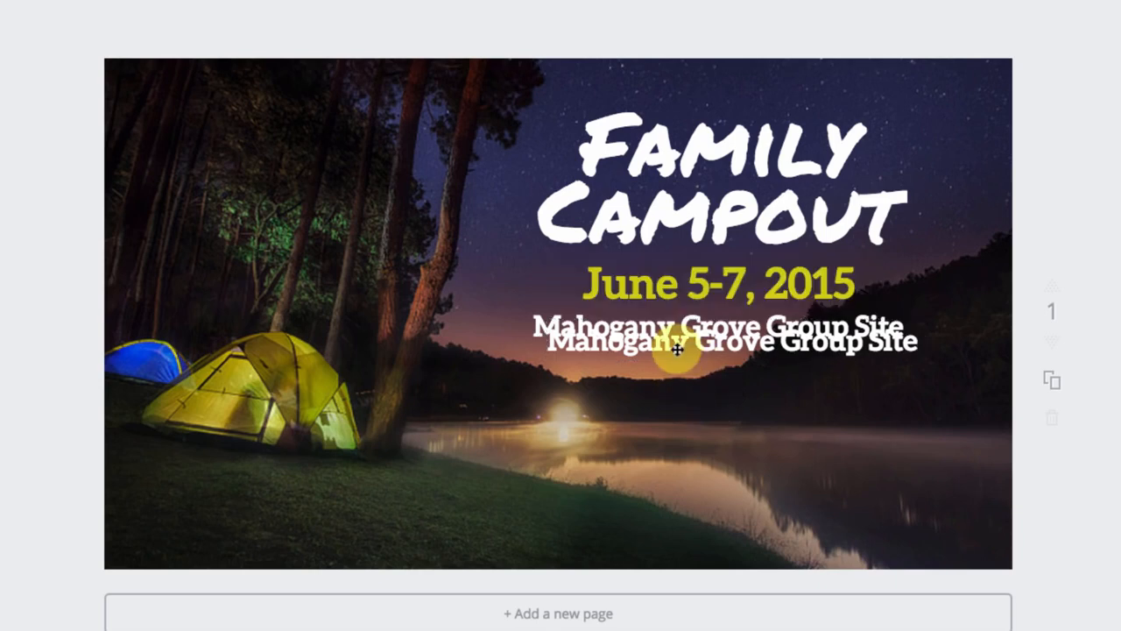
{"action": "left_click_drag", "start_coordinate": [677, 349], "coordinate": [663, 366]}
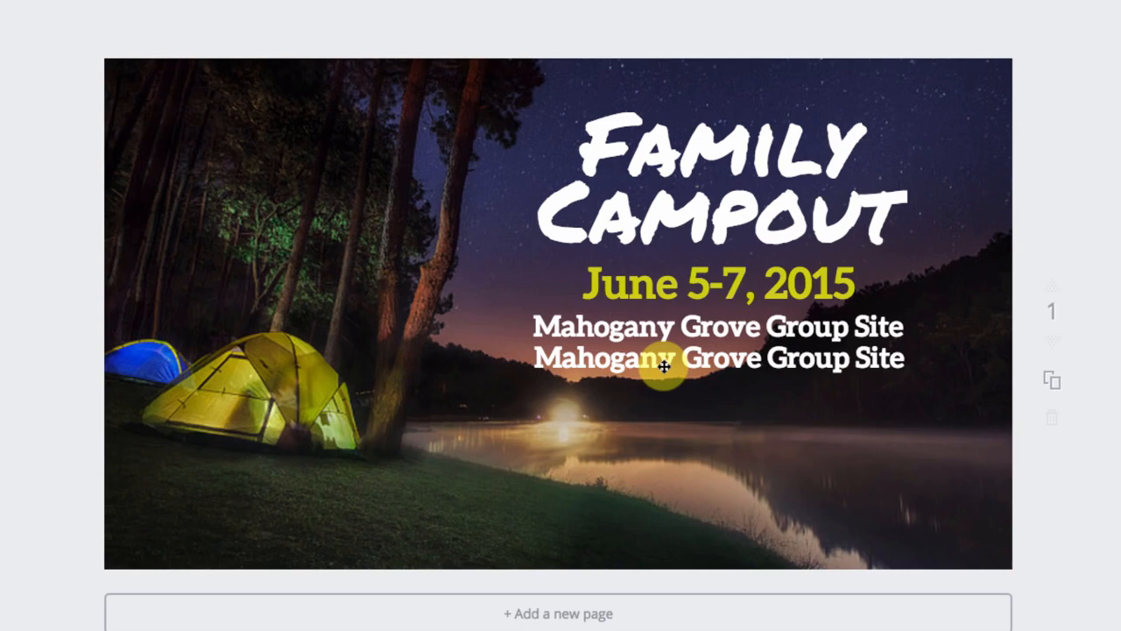
- Replace the copied line's text with "Mt Charleston, Las Vegas, Nevada"
{"action": "triple_click", "coordinate": [664, 366]}
{"action": "type", "text": "M"}
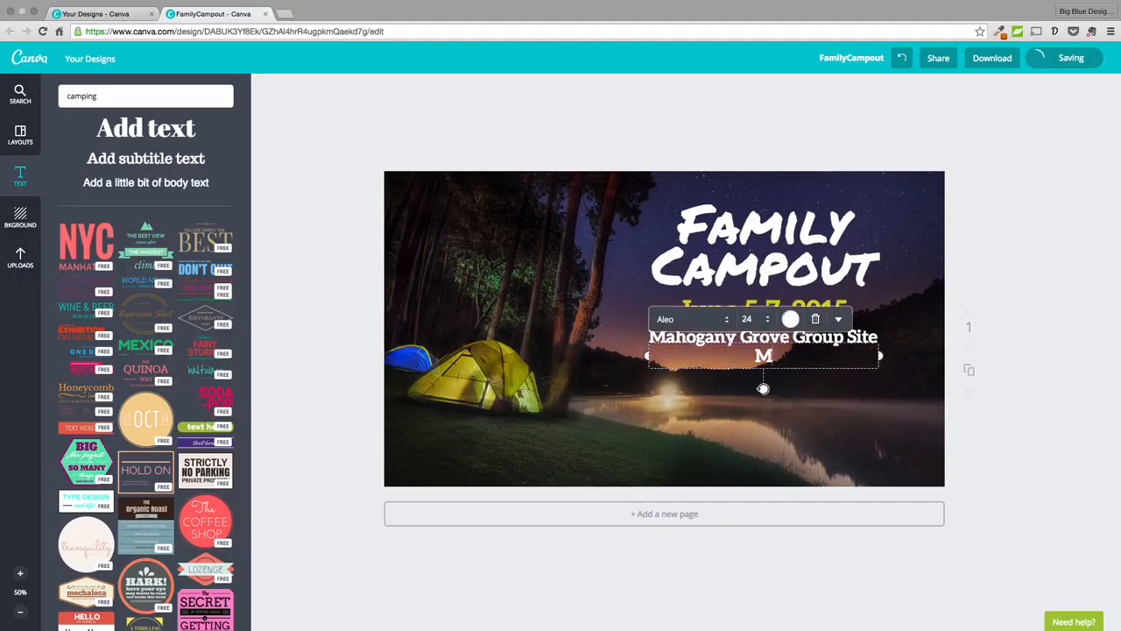
{"action": "type", "text": "t Charleston, Las Vega"}
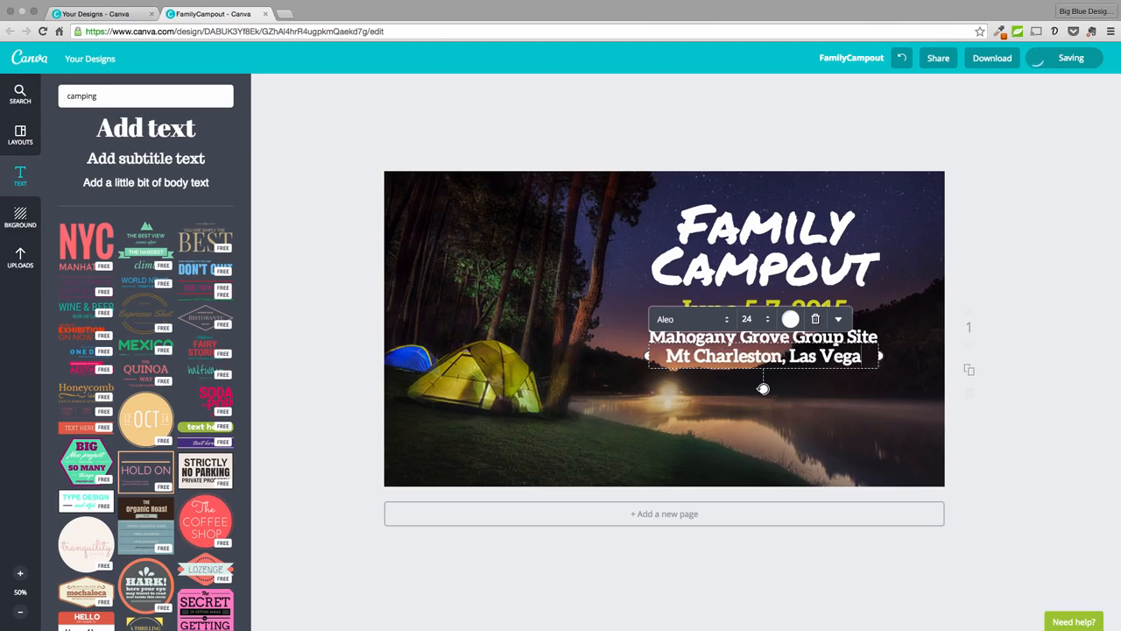
{"action": "type", "text": "s, Nevada"}
- Set the "Mt Charleston, Las Vegas, Nevada" line to Aleo Light at size 18
{"action": "triple_click", "coordinate": [723, 355]}
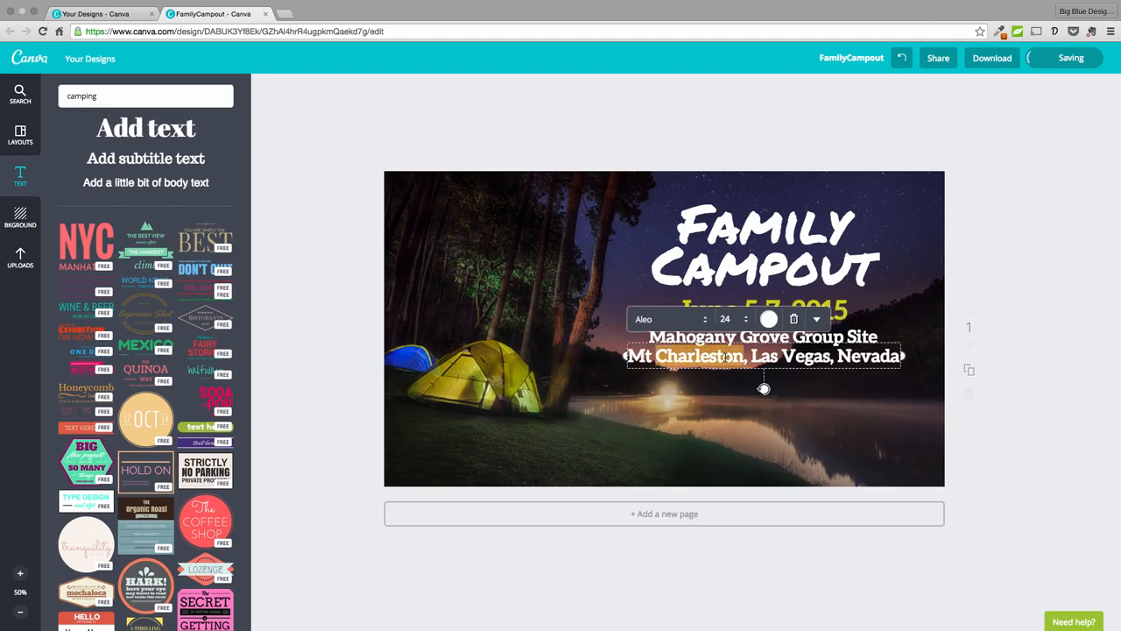
{"action": "left_click", "coordinate": [817, 319]}
{"action": "left_click", "coordinate": [704, 319]}
{"action": "left_click", "coordinate": [684, 238]}
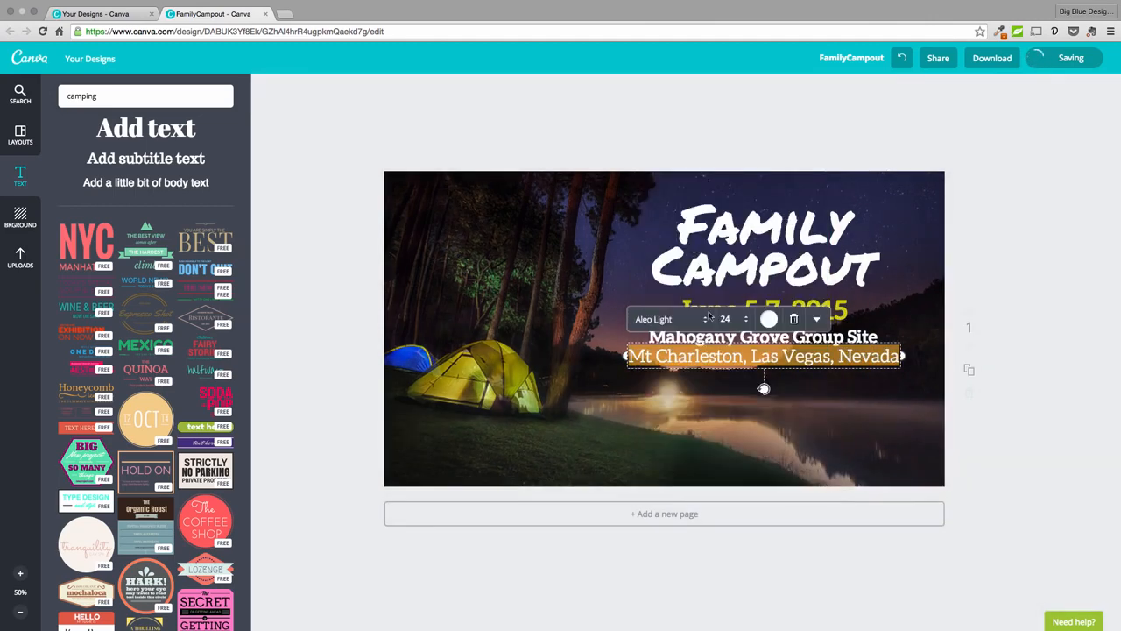
{"action": "left_click", "coordinate": [726, 319]}
{"action": "left_click", "coordinate": [740, 407]}
{"action": "left_click", "coordinate": [721, 420]}
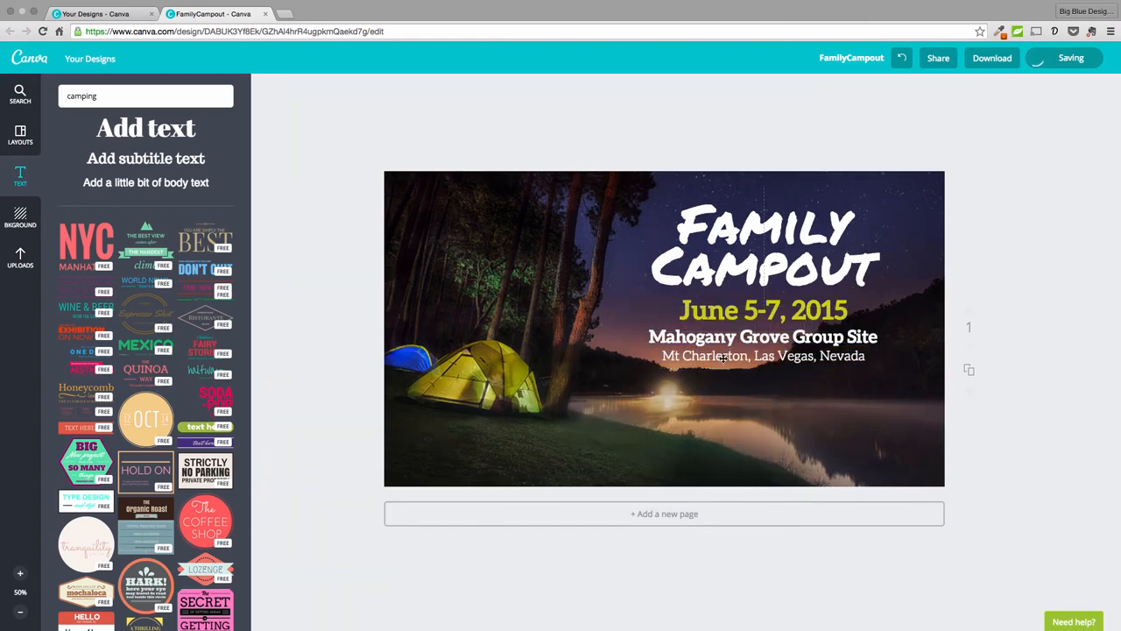
{"action": "left_click", "coordinate": [727, 439]}
- Duplicate the "Mahogany Grove Group Site" line and place the copy over the grass and water in the photo's lower right
{"action": "left_click", "coordinate": [724, 363]}
{"action": "left_click", "coordinate": [726, 343]}
{"action": "left_click", "coordinate": [837, 300]}
{"action": "left_click", "coordinate": [820, 486]}
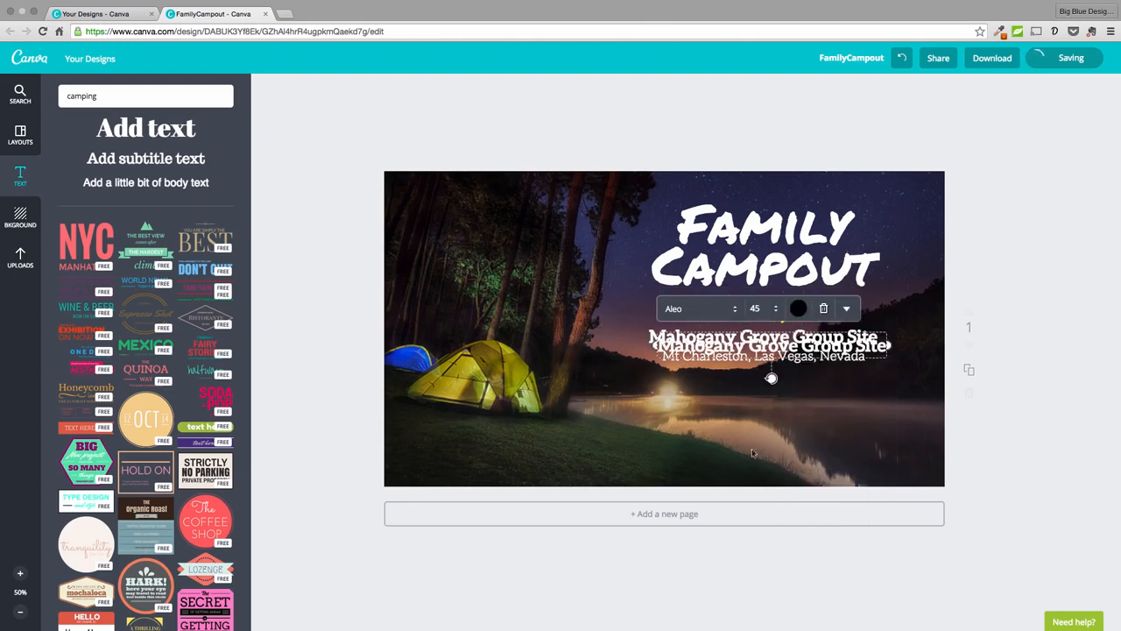
{"action": "left_click_drag", "start_coordinate": [723, 353], "coordinate": [743, 423]}
- Change the lower copy's text to "$20/family/night" and align it right
{"action": "triple_click", "coordinate": [743, 424]}
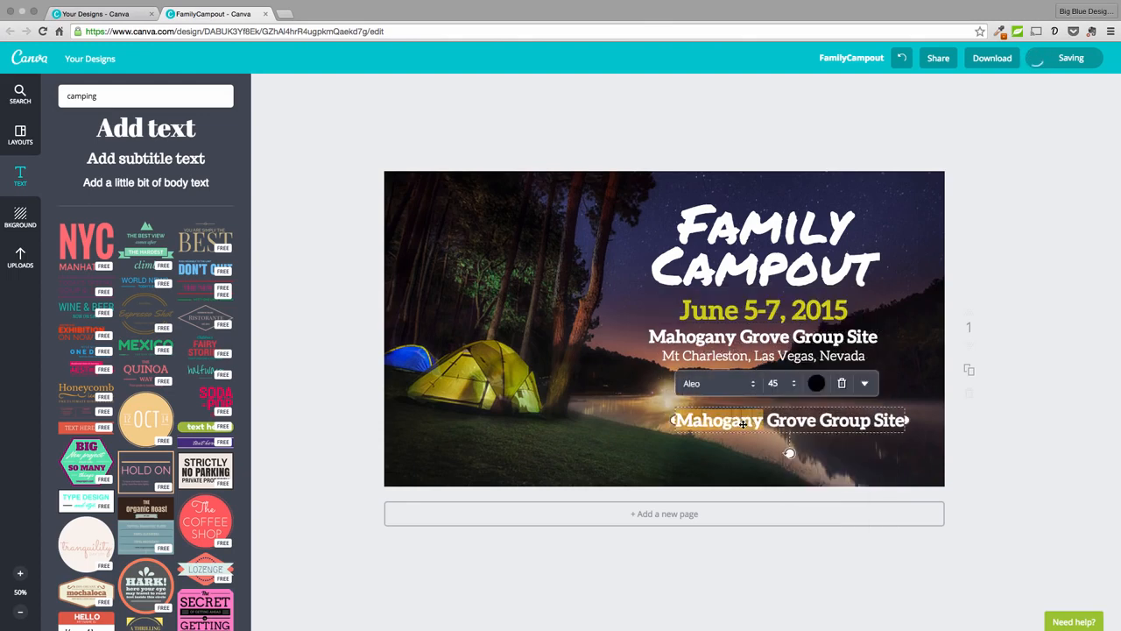
{"action": "type", "text": "$20/family/night"}
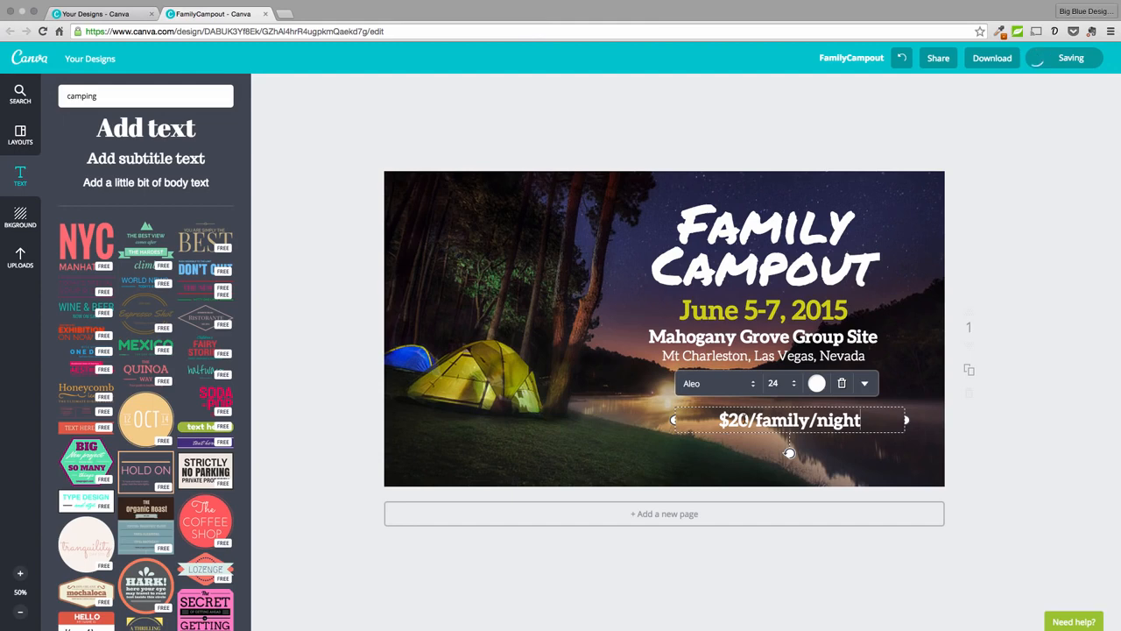
{"action": "left_click", "coordinate": [865, 383]}
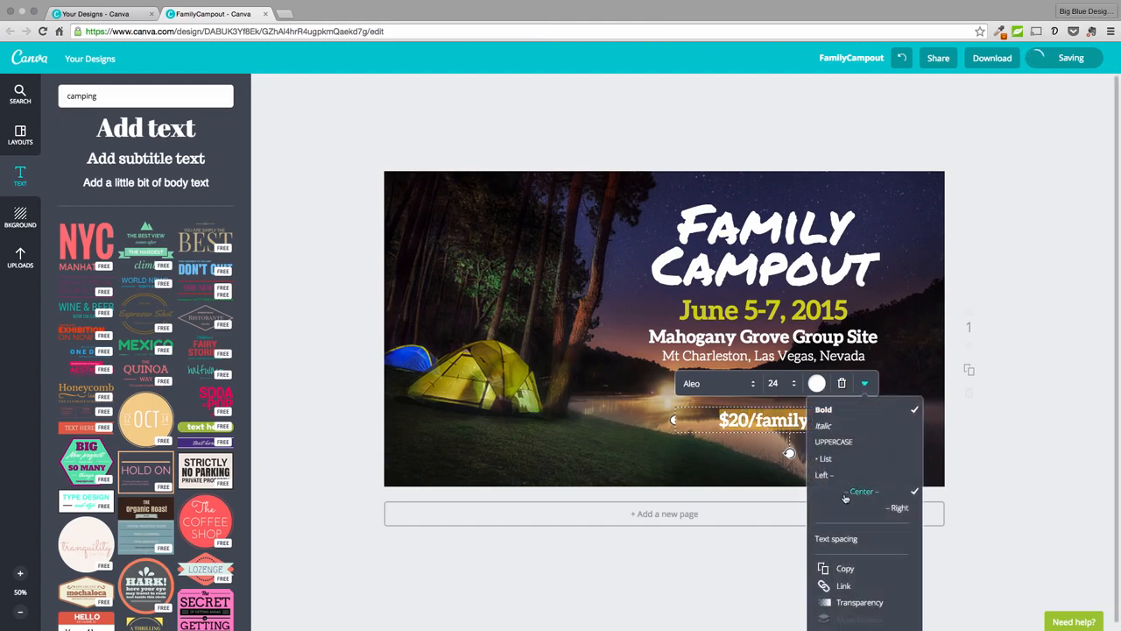
{"action": "left_click", "coordinate": [893, 511]}
- Duplicate the "Mt Charleston, Las Vegas, Nevada" line and place the copy directly under the price, lined up with its right edge
{"action": "left_click", "coordinate": [752, 346]}
{"action": "left_click", "coordinate": [837, 322]}
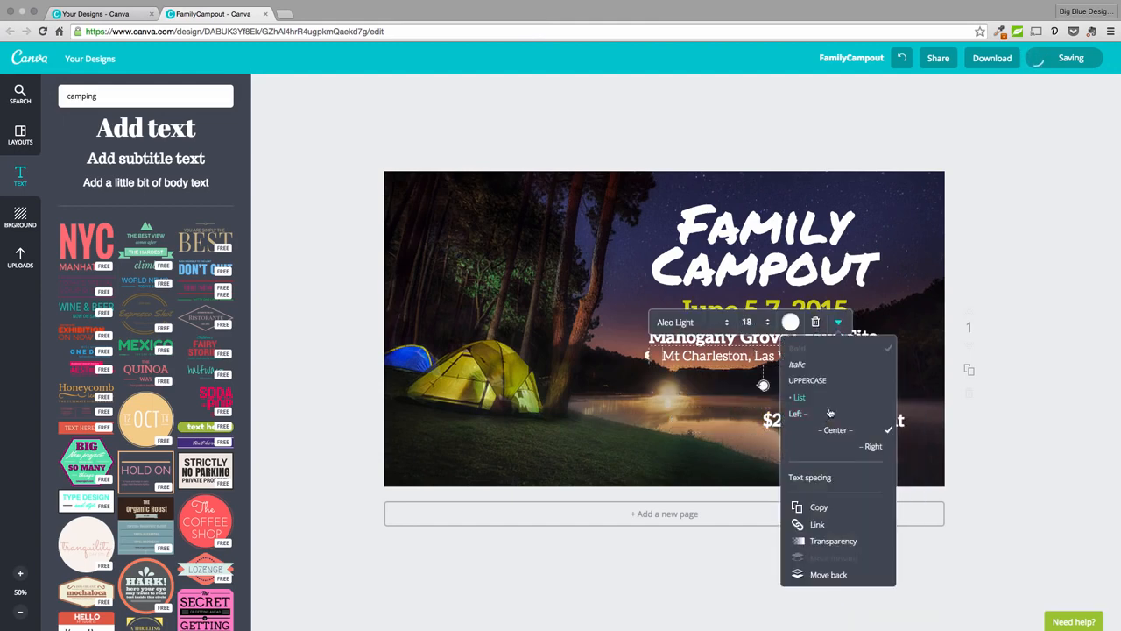
{"action": "left_click", "coordinate": [819, 507]}
{"action": "left_click_drag", "start_coordinate": [723, 363], "coordinate": [759, 438]}
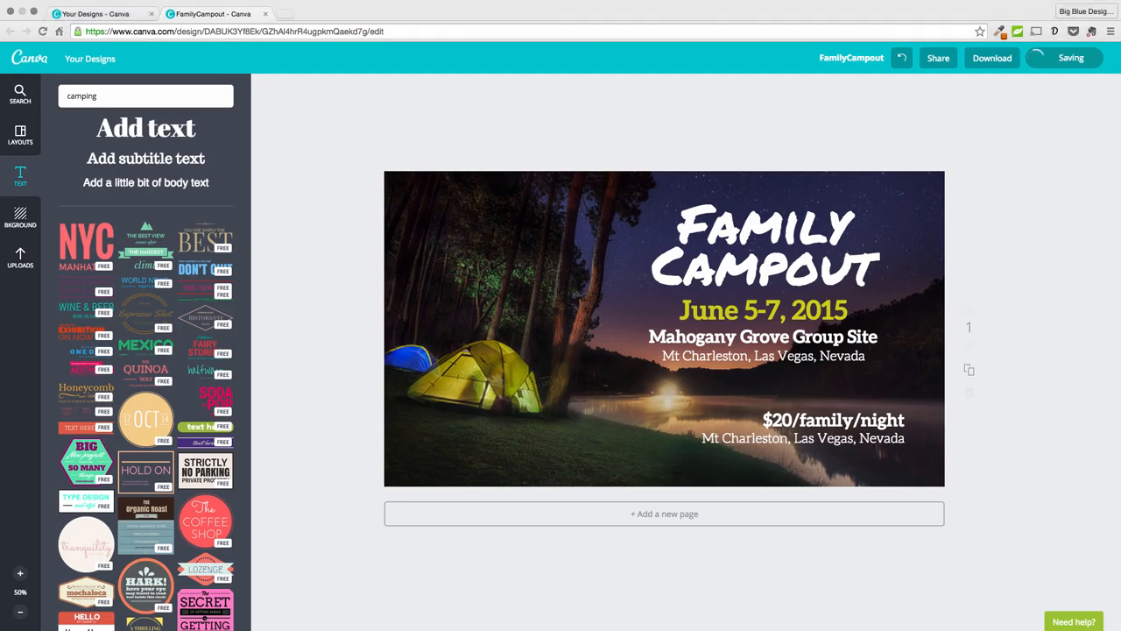
- Replace the copy's text with "Games, cookout, campfire songs, smores, & more!" and "Special Worship Service 9a Sunday Morning" on separate lines, at size 16
{"action": "triple_click", "coordinate": [830, 438]}
{"action": "type", "text": "Games, cookout, campfire songs, smores, & more! Special Worship Service 9a Sunday Morning"}
{"action": "triple_click", "coordinate": [830, 438]}
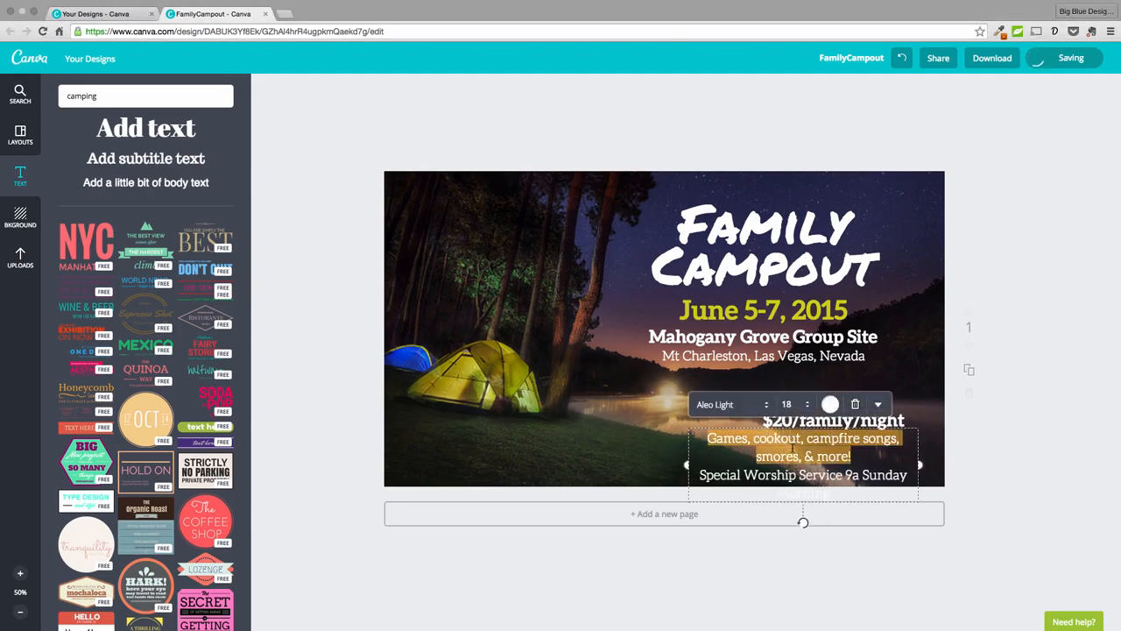
{"action": "key", "text": "super+a"}
{"action": "left_click", "coordinate": [806, 404]}
{"action": "left_click", "coordinate": [795, 458]}
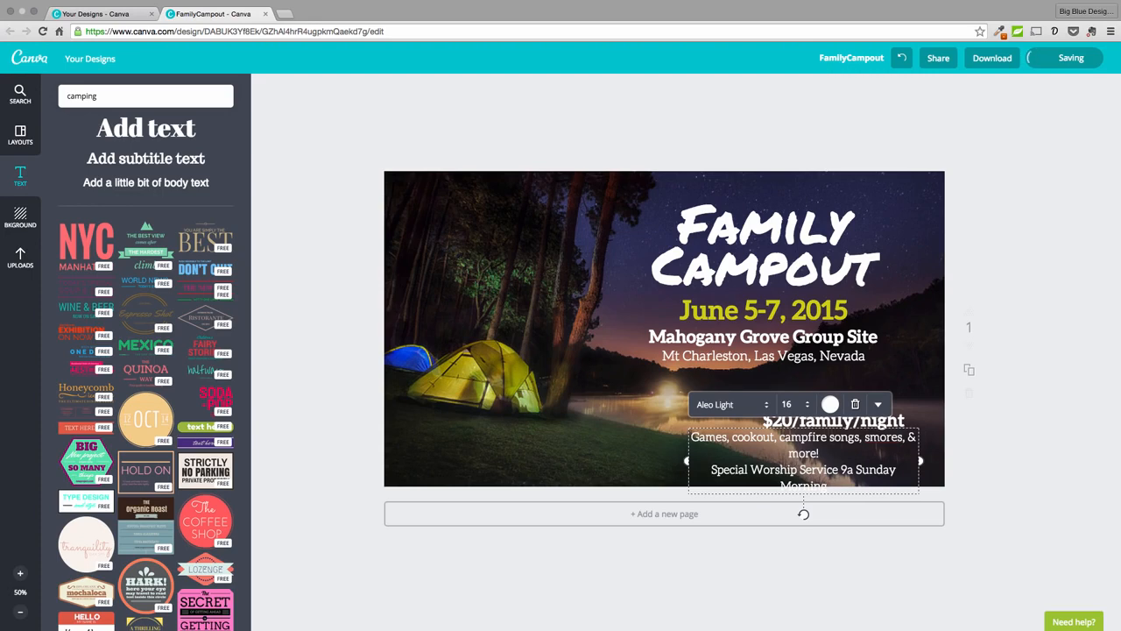
- Widen the activities text box so each sentence fits on one line, and align its text right
{"action": "left_click_drag", "start_coordinate": [687, 460], "coordinate": [649, 446]}
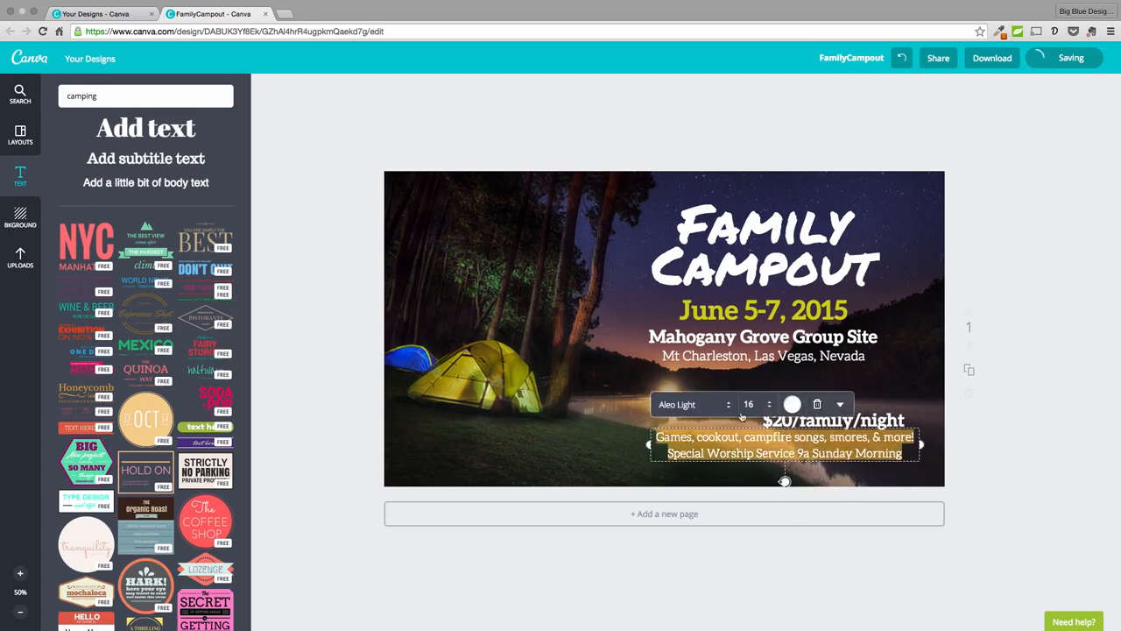
{"action": "left_click", "coordinate": [840, 403]}
{"action": "left_click", "coordinate": [874, 529]}
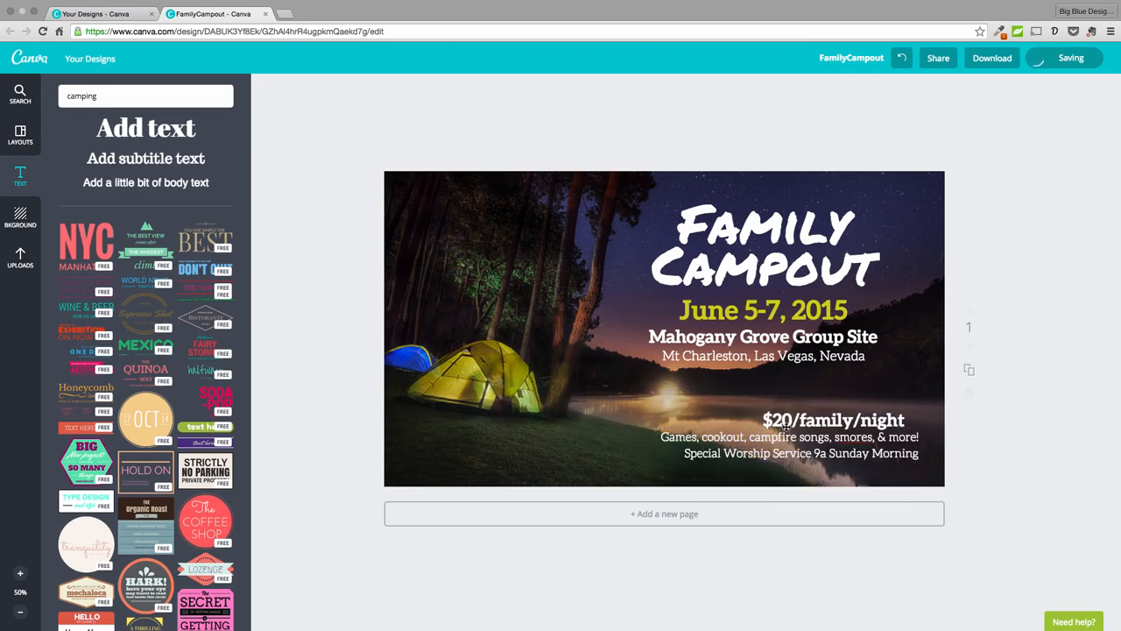
- Move the activities text to line up with the price's right edge and set its line height to 1.3
{"action": "left_click", "coordinate": [786, 438]}
{"action": "left_click", "coordinate": [785, 438]}
{"action": "left_click", "coordinate": [826, 406]}
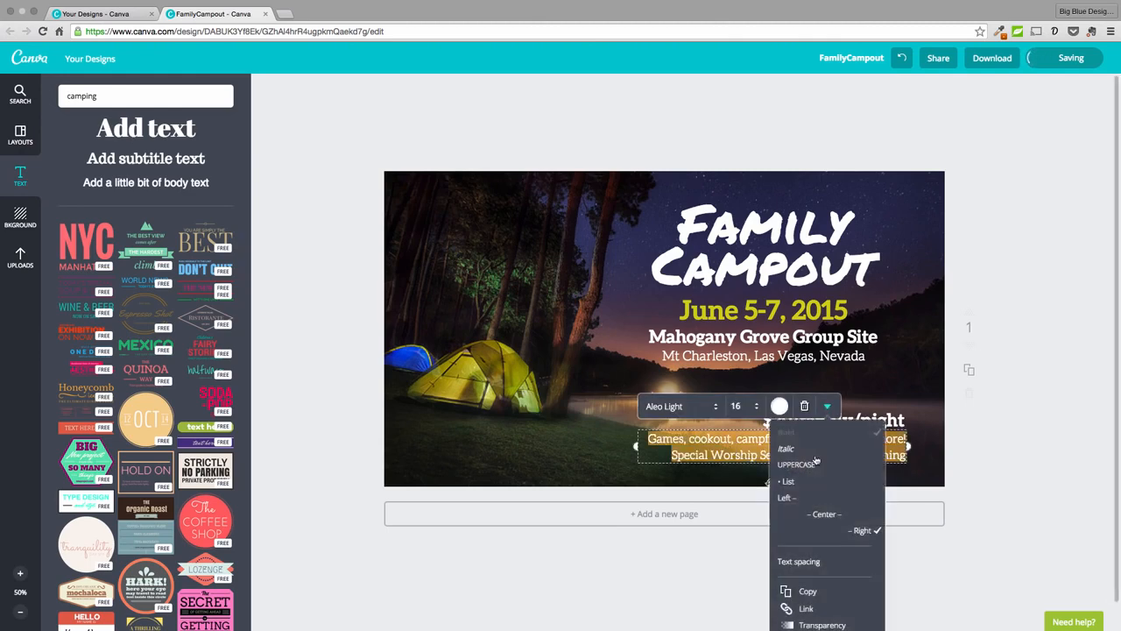
{"action": "left_click", "coordinate": [798, 561]}
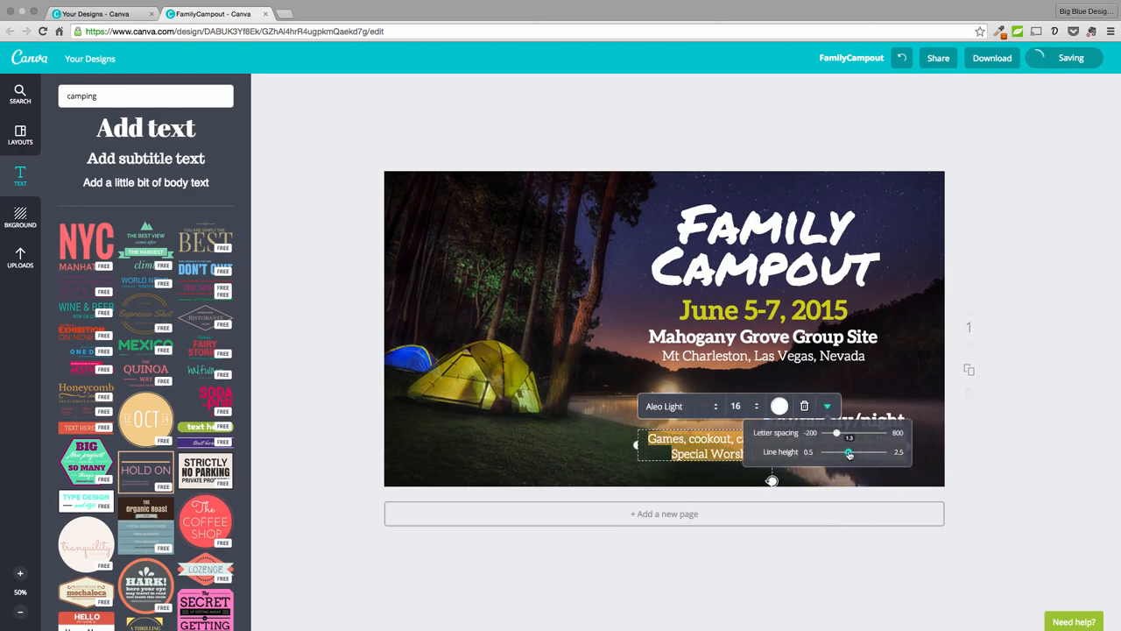
{"action": "left_click", "coordinate": [627, 412]}
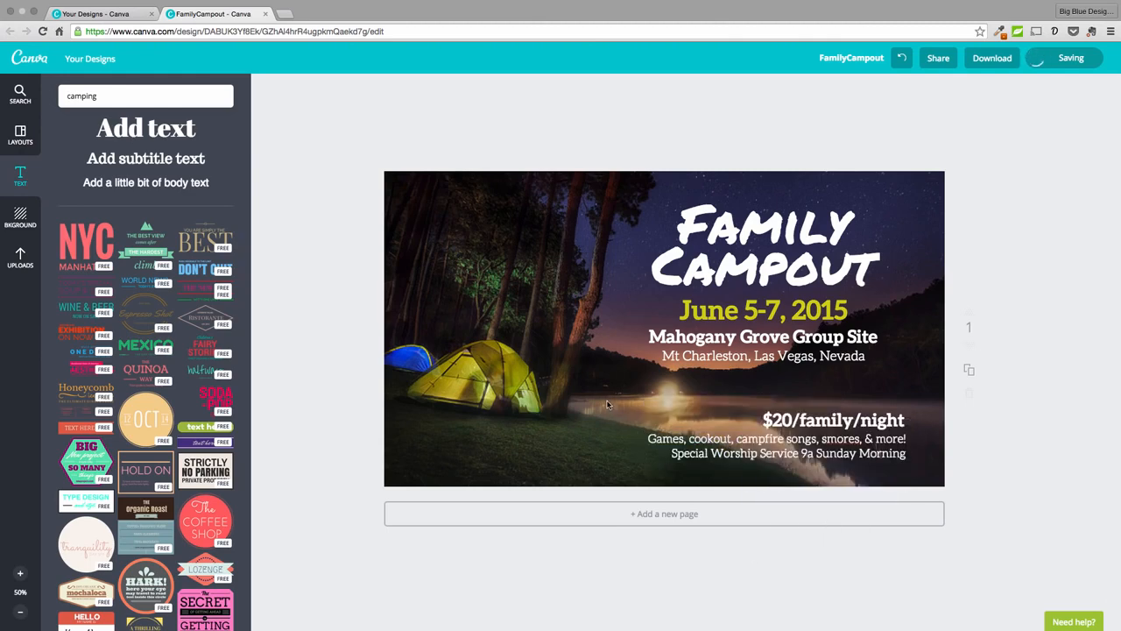
{"action": "left_click", "coordinate": [607, 403]}
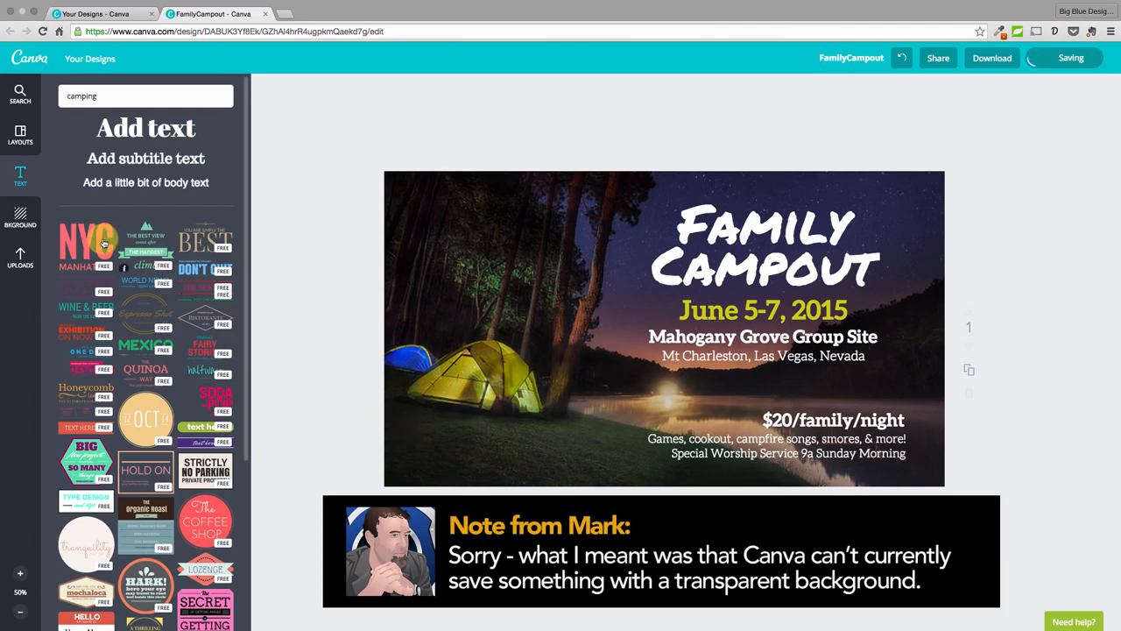
- Add the uploaded deeproots Christian Church logo to the photo's lower-left corner and scale it down
{"action": "left_click", "coordinate": [19, 259]}
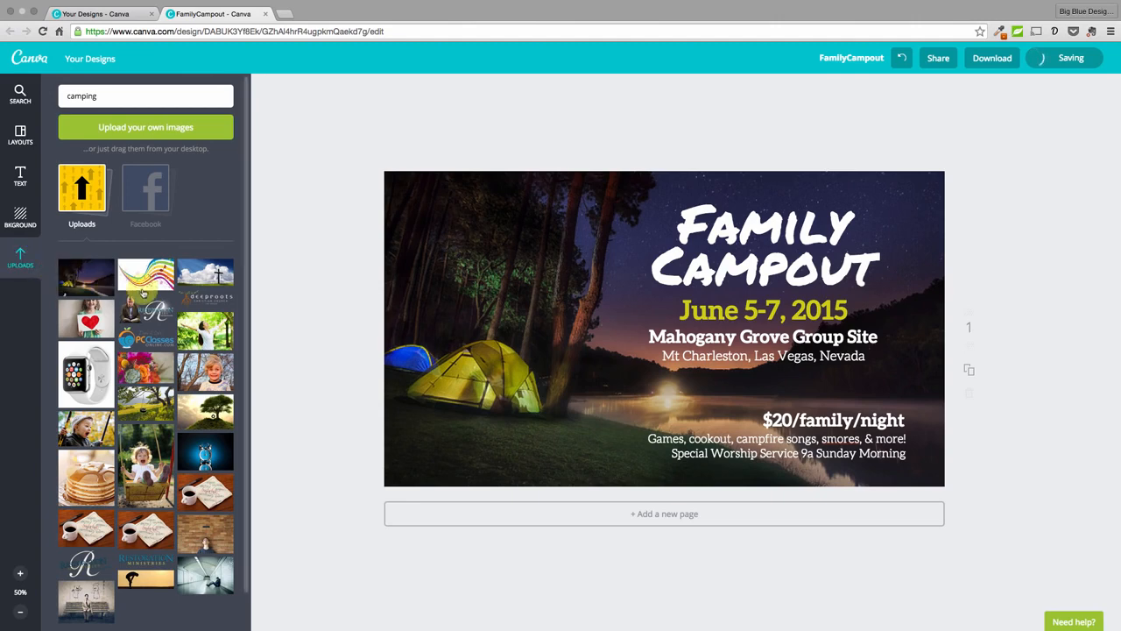
{"action": "left_click_drag", "start_coordinate": [218, 298], "coordinate": [458, 444]}
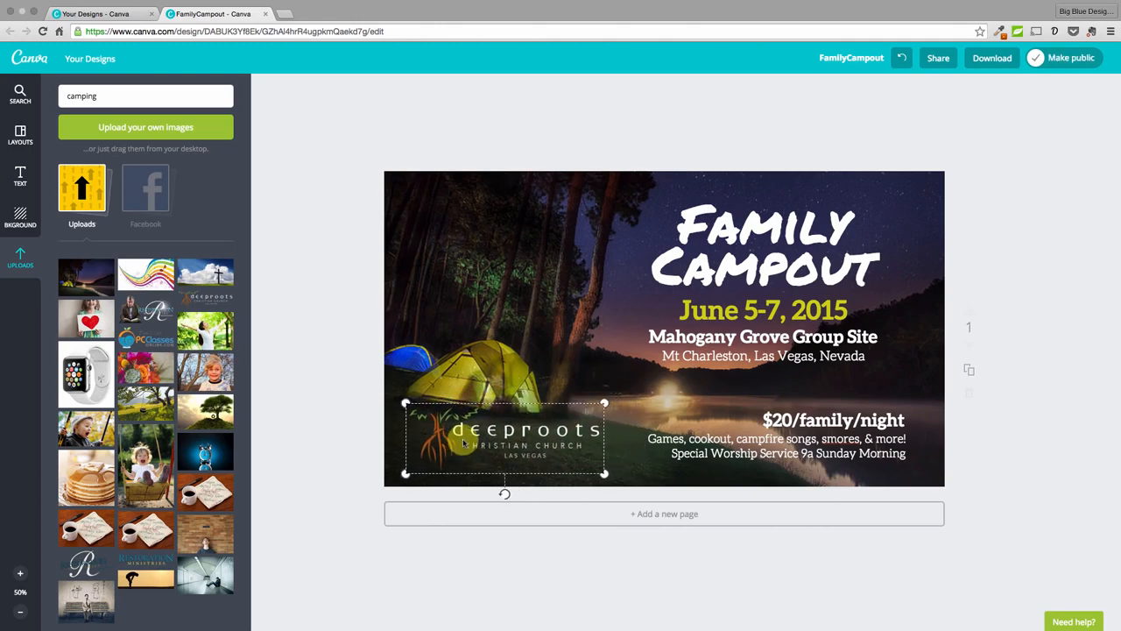
{"action": "left_click_drag", "start_coordinate": [603, 403], "coordinate": [557, 420]}
{"action": "left_click", "coordinate": [578, 445]}
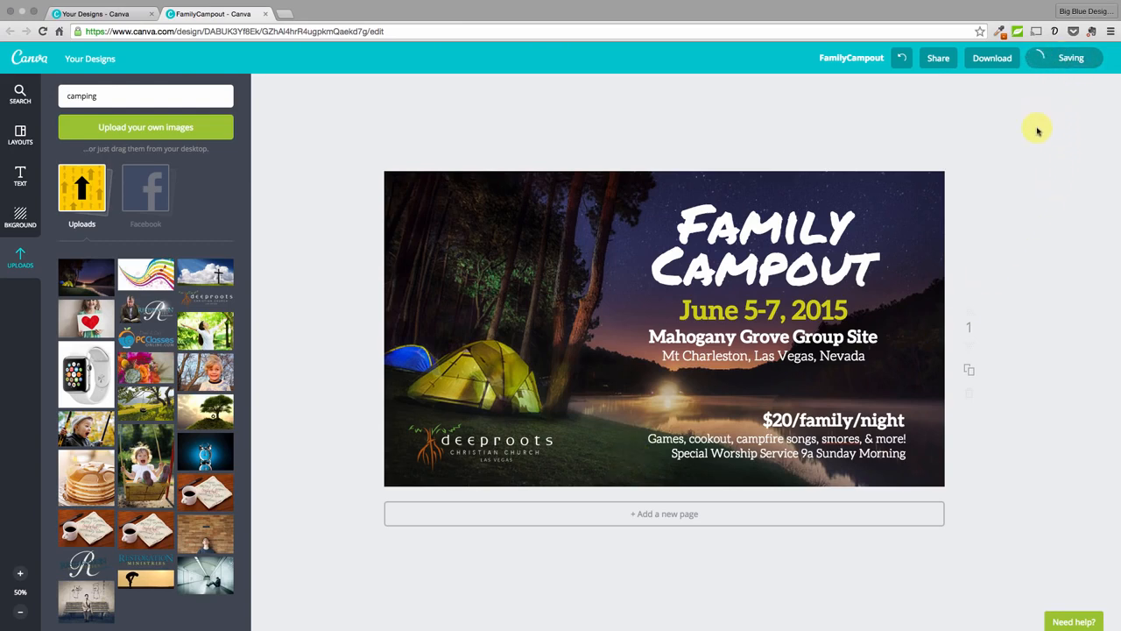
- Download the design as an image named "FamilyCampout 3" into the Canva folder, then dismiss the sharing dialog
{"action": "left_click", "coordinate": [992, 58]}
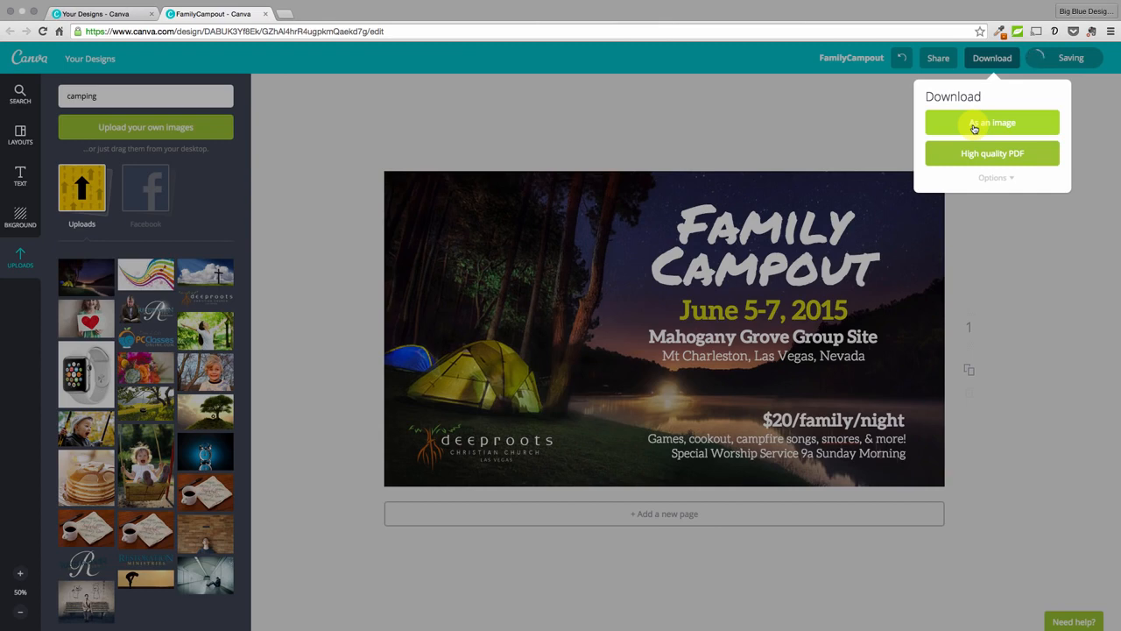
{"action": "left_click", "coordinate": [974, 124]}
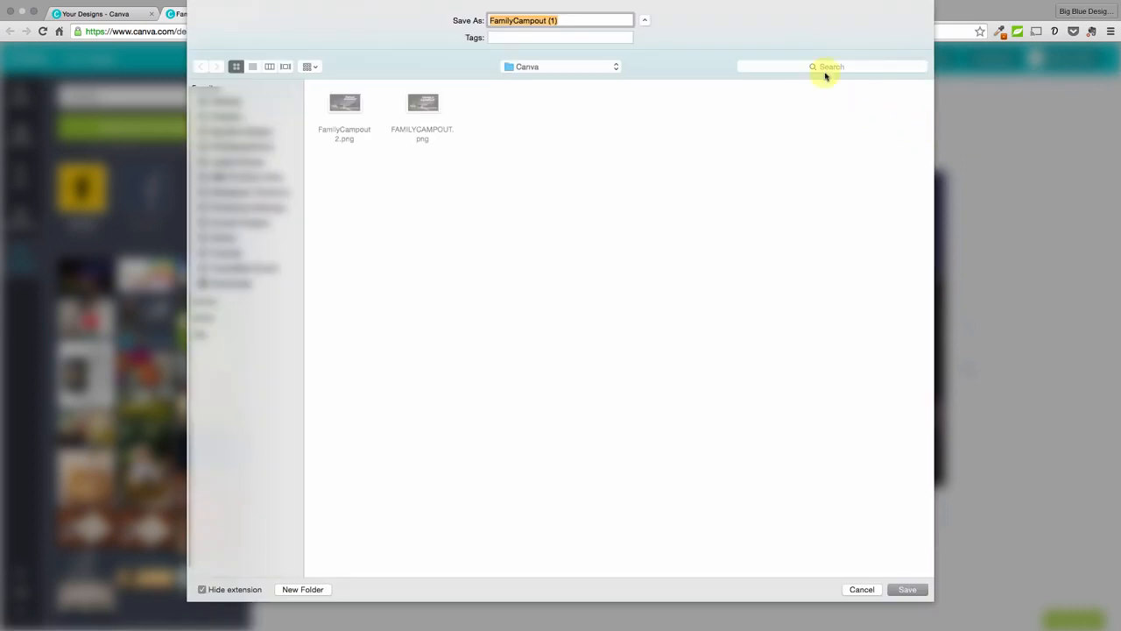
{"action": "left_click", "coordinate": [584, 20]}
{"action": "key", "text": "BackSpace"}
{"action": "key", "text": "BackSpace"}
{"action": "key", "text": "BackSpace"}
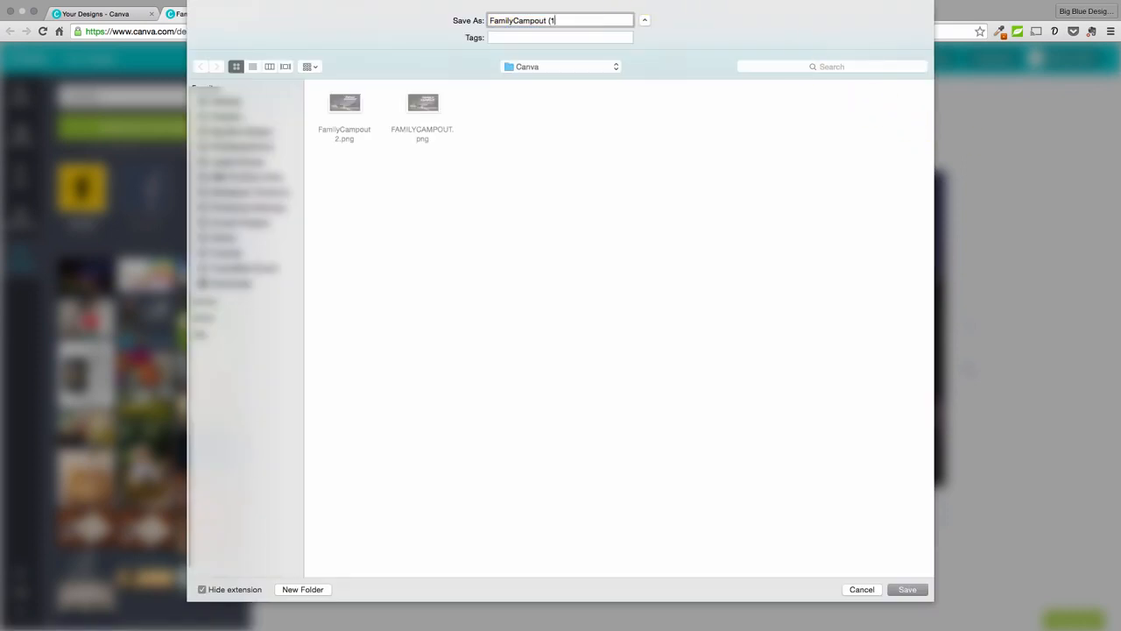
{"action": "type", "text": "3"}
{"action": "key", "text": "Return"}
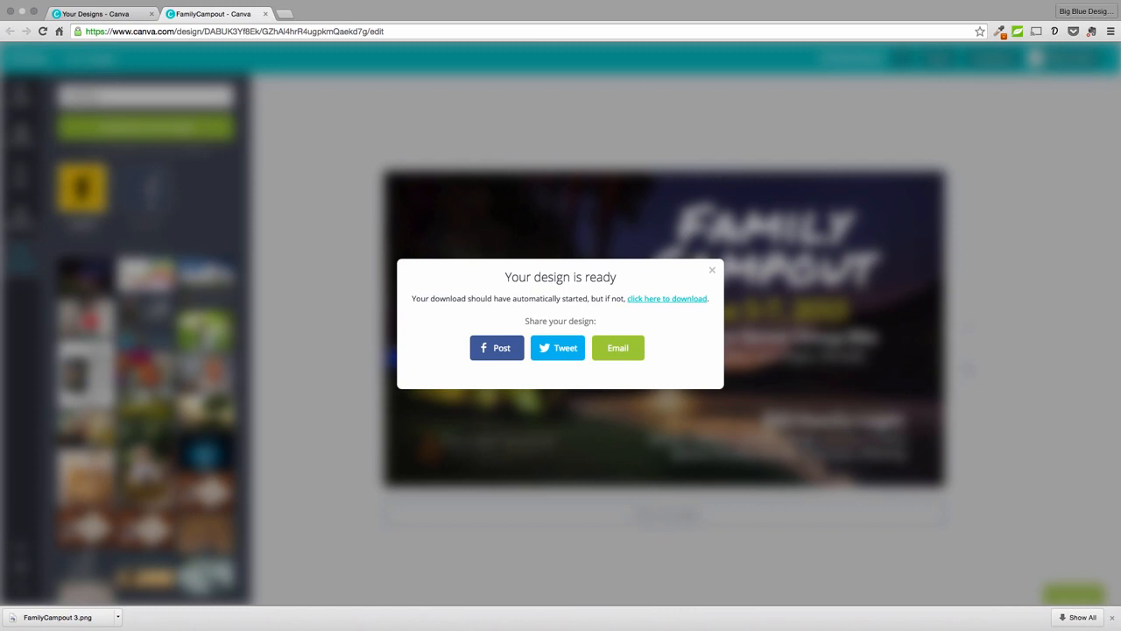
{"action": "left_click", "coordinate": [493, 357]}
{"action": "left_click", "coordinate": [617, 356]}
{"action": "left_click", "coordinate": [713, 273]}
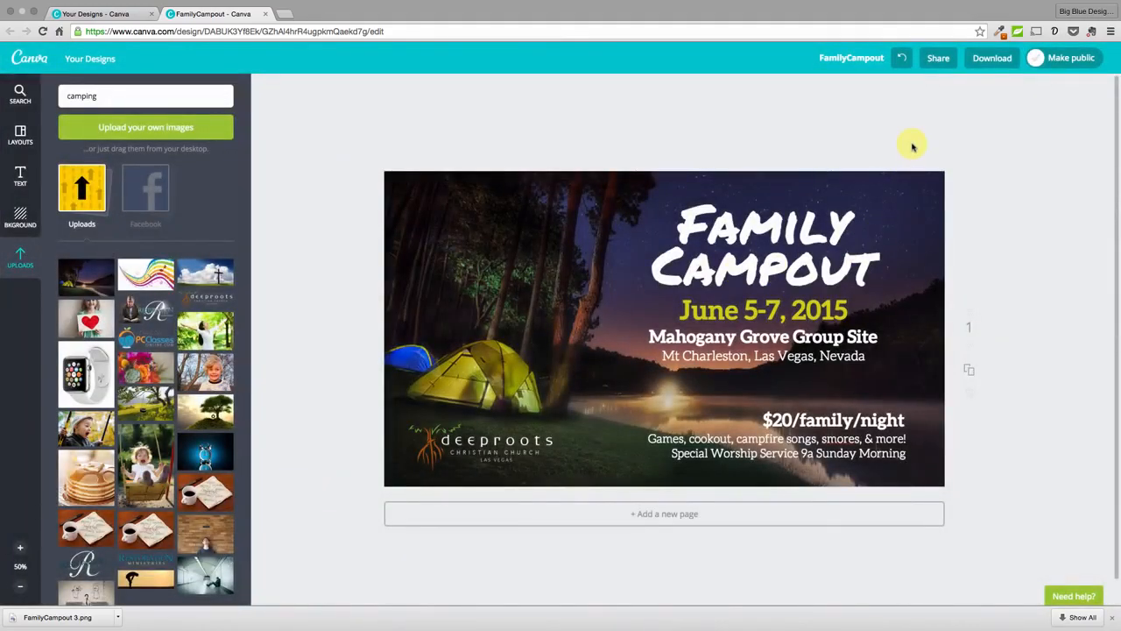